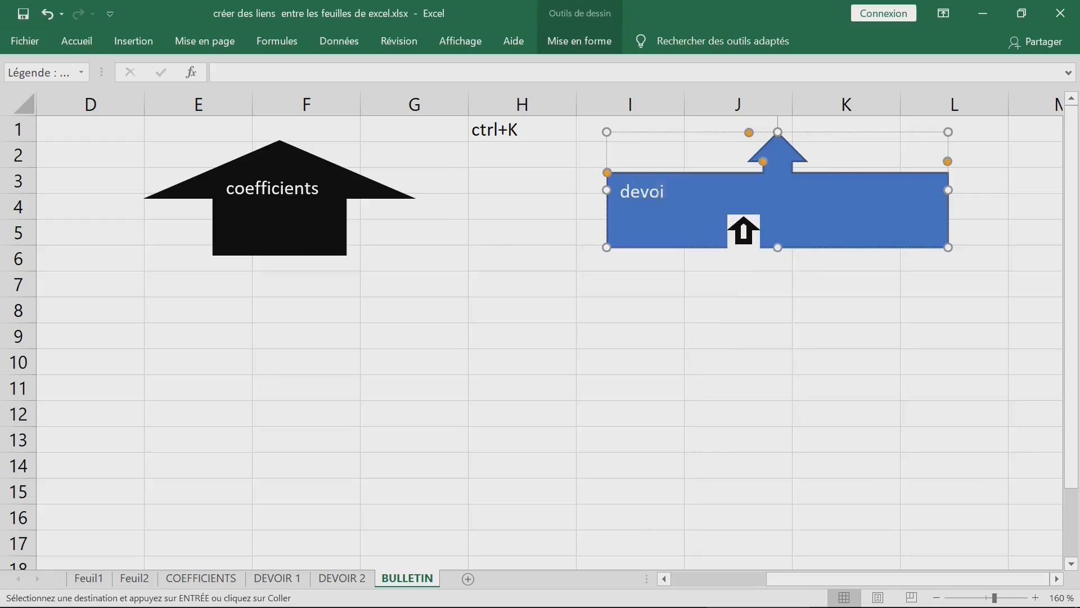
- Narrow the "devoir 1" callout shape and move it over columns J and K near the top of the BULLETIN sheet
left_click(817, 284)
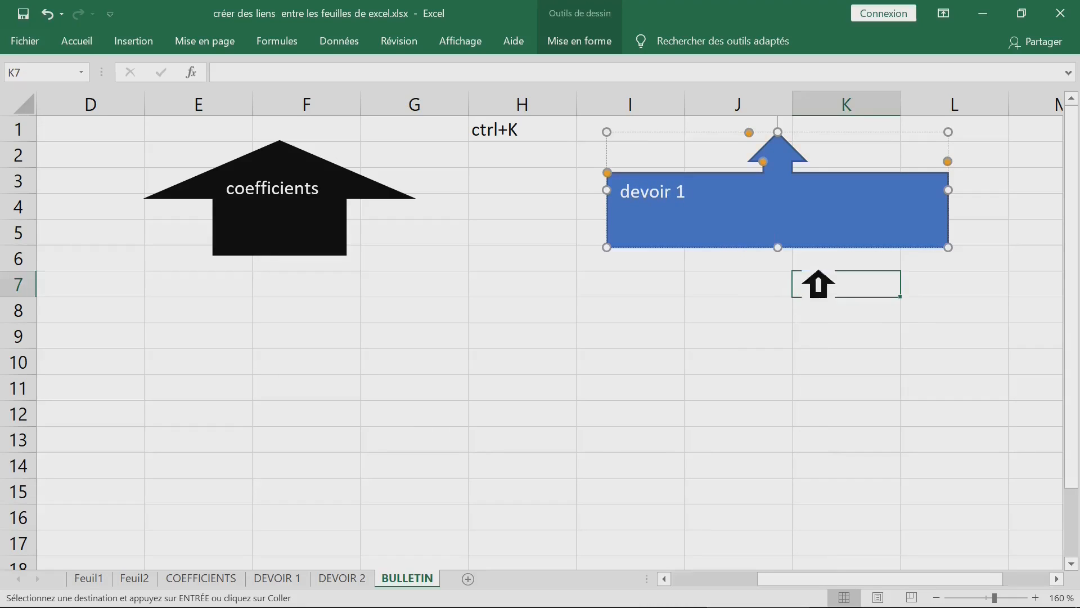
left_click(828, 229)
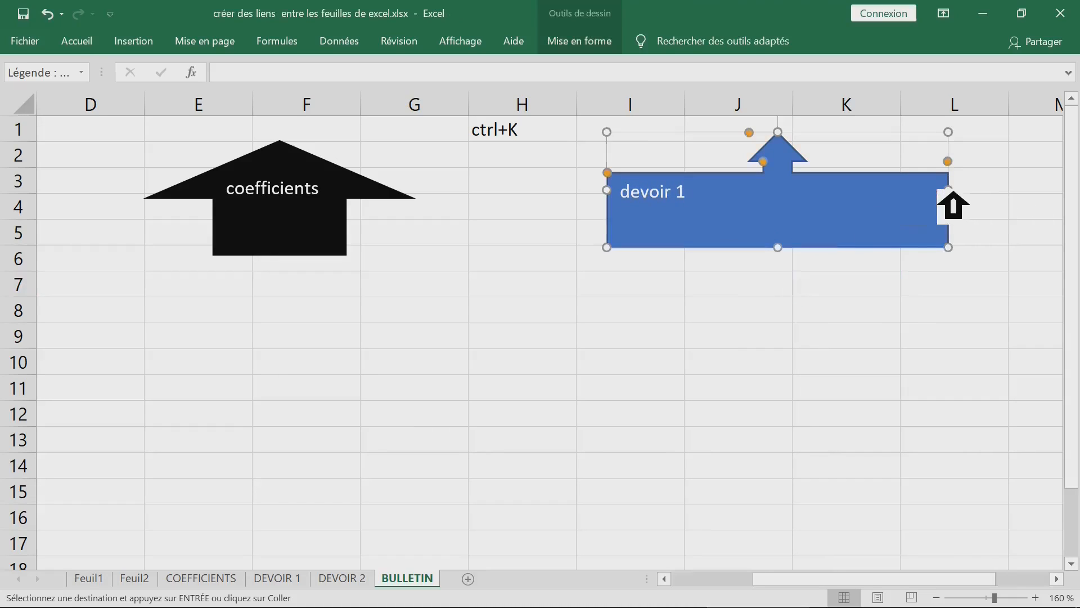
left_click_drag(950, 192, 741, 225)
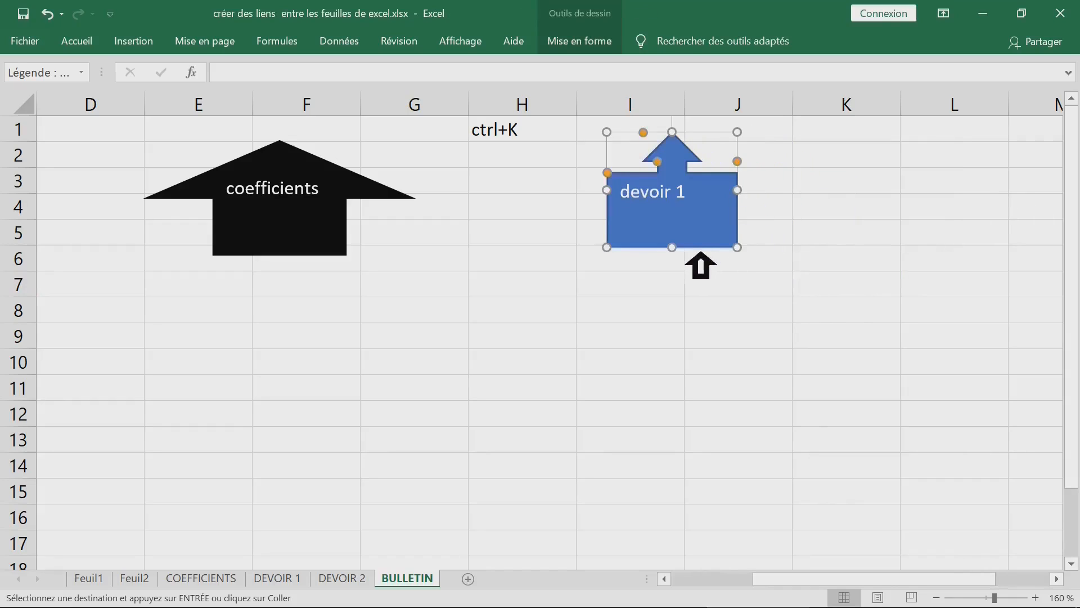
left_click_drag(687, 262, 830, 208)
left_click(680, 290)
left_click(729, 205)
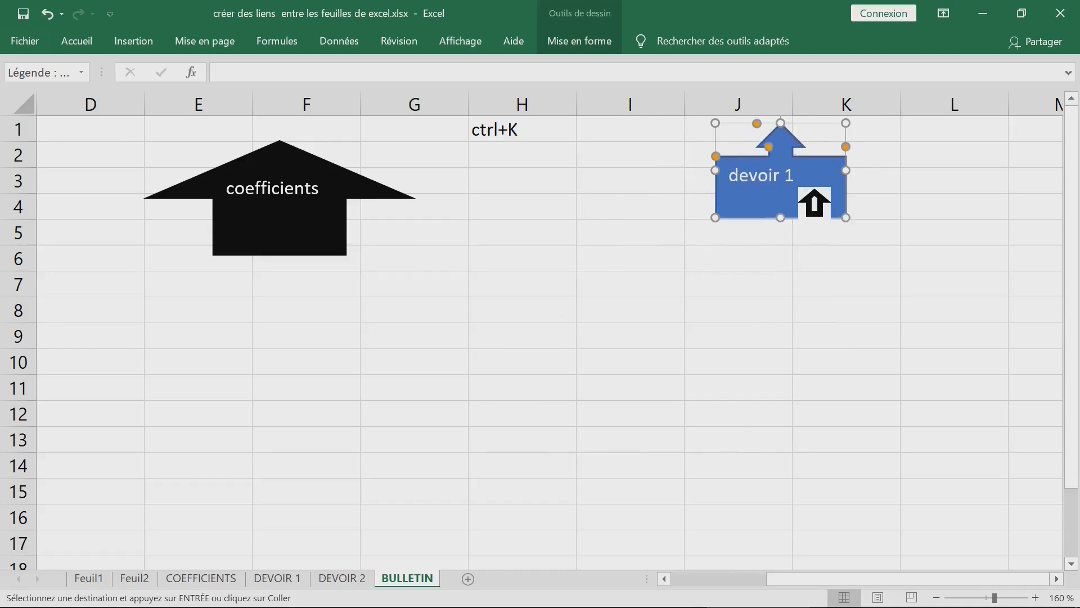
- Add a hyperlink from the "devoir 1" callout to the 'DEVOIR 1' sheet as a place in this document
left_click(787, 315)
left_click(795, 214)
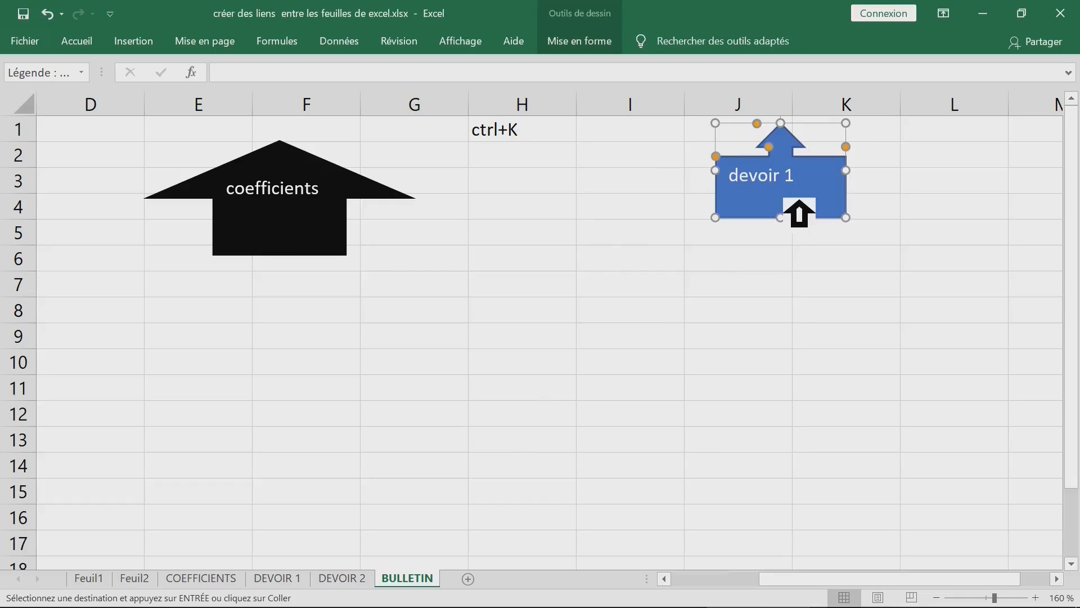
key("ctrl+k")
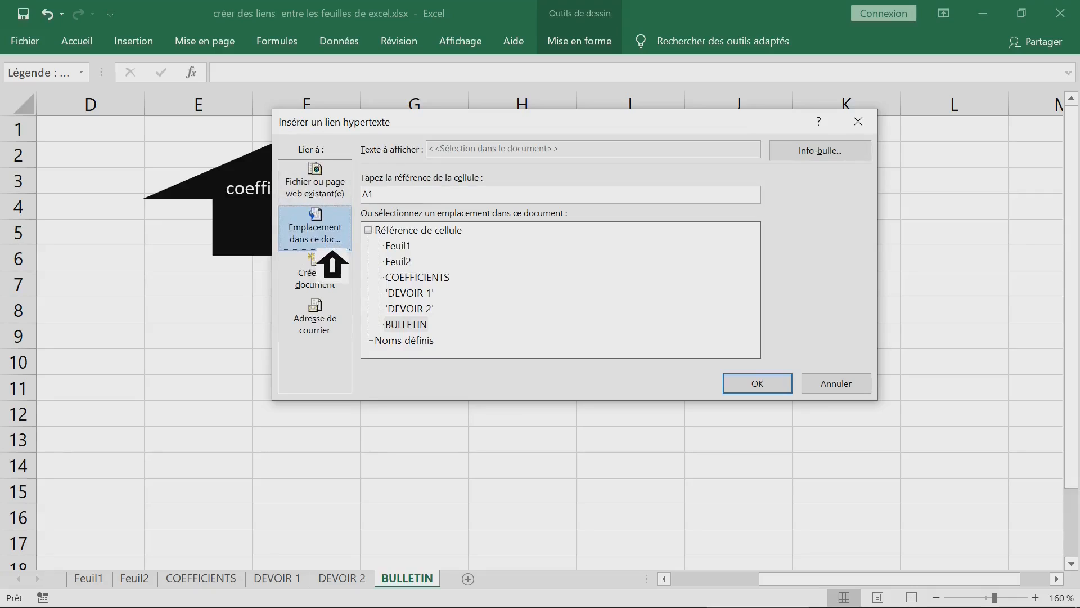
left_click(423, 293)
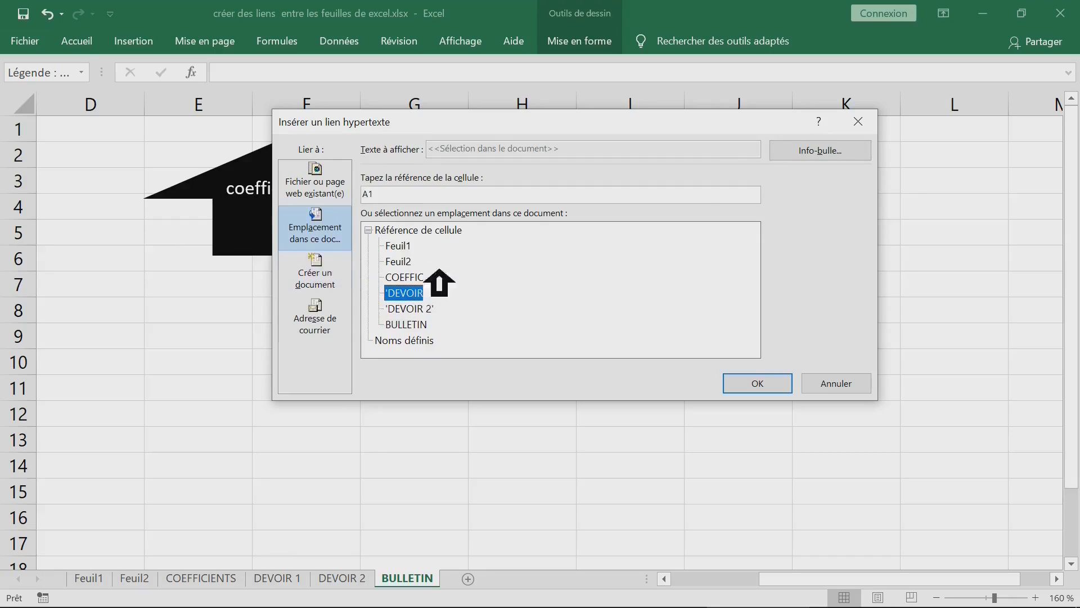
left_click(776, 387)
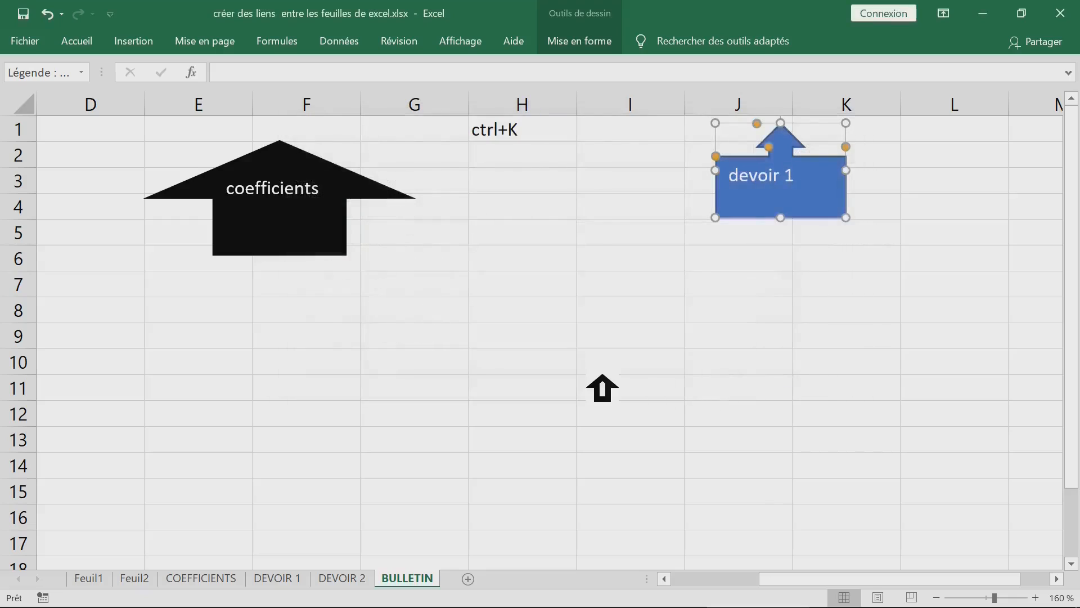
- Follow the callout's link to check the DEVOIR 1 grades table, and return to the BULLETIN sheet
left_click(522, 361)
left_click(782, 192)
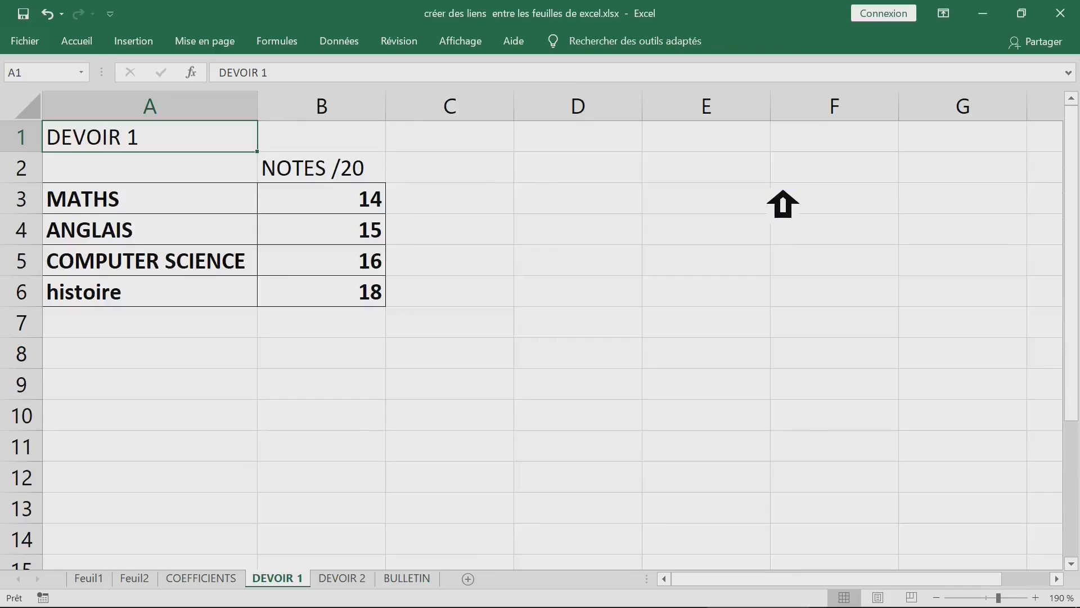
left_click_drag(104, 136, 699, 398)
left_click(717, 266)
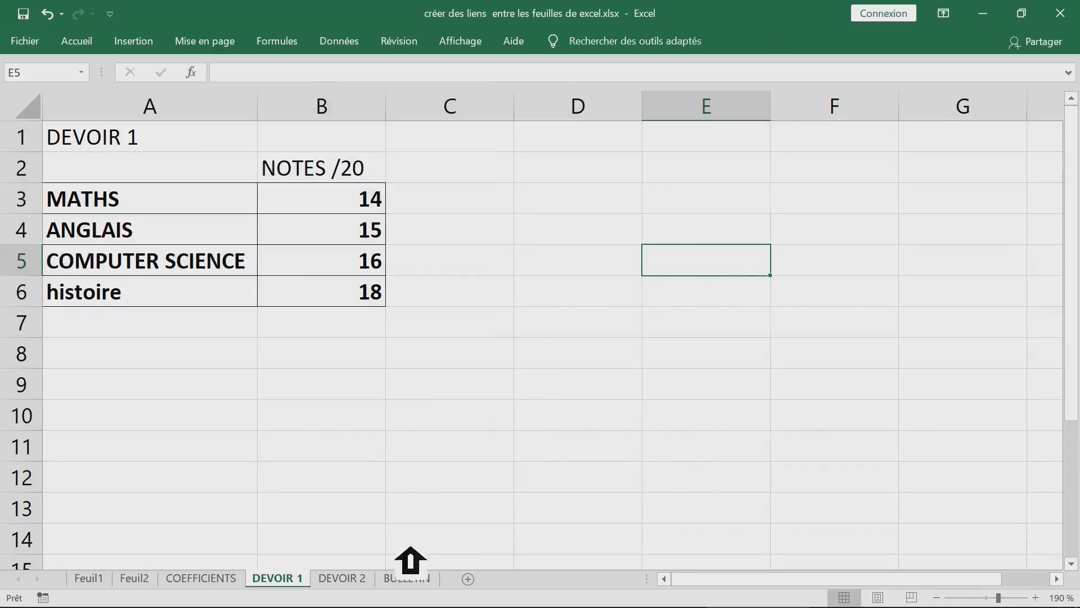
left_click(419, 580)
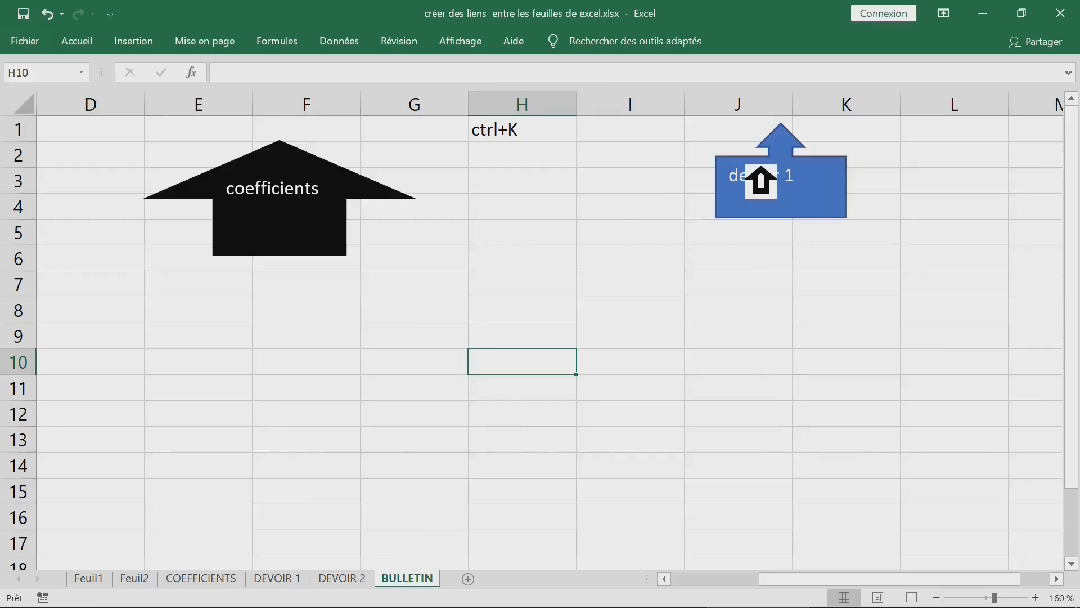
- Select and deselect the "devoir 1" callout, follow its link once more, and go back to BULLETIN
right_click(751, 169)
left_click(737, 208)
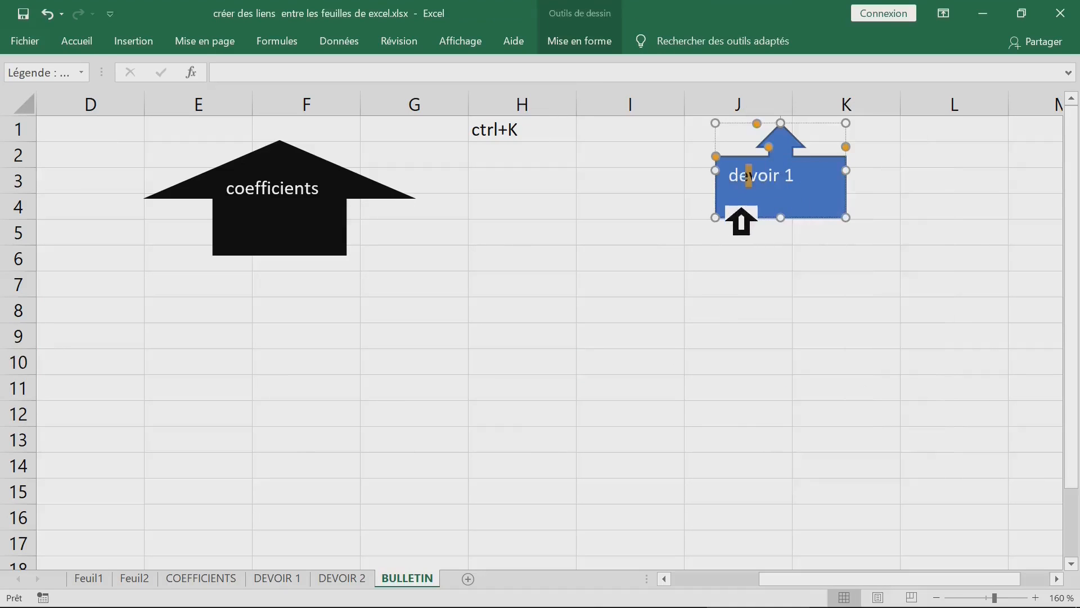
mouse_move(737, 209)
left_click(615, 256)
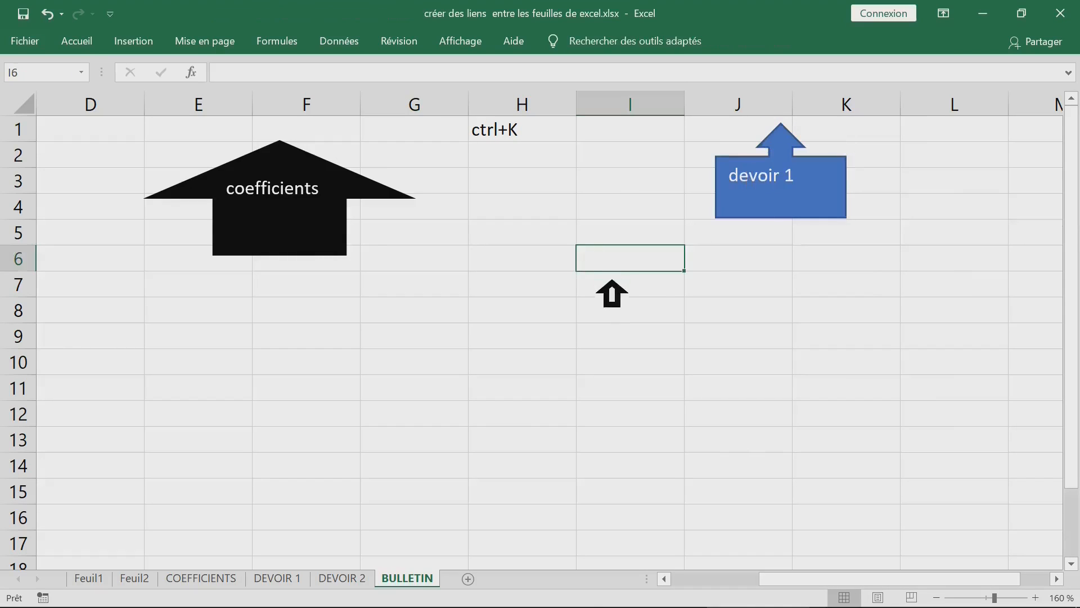
left_click(735, 213)
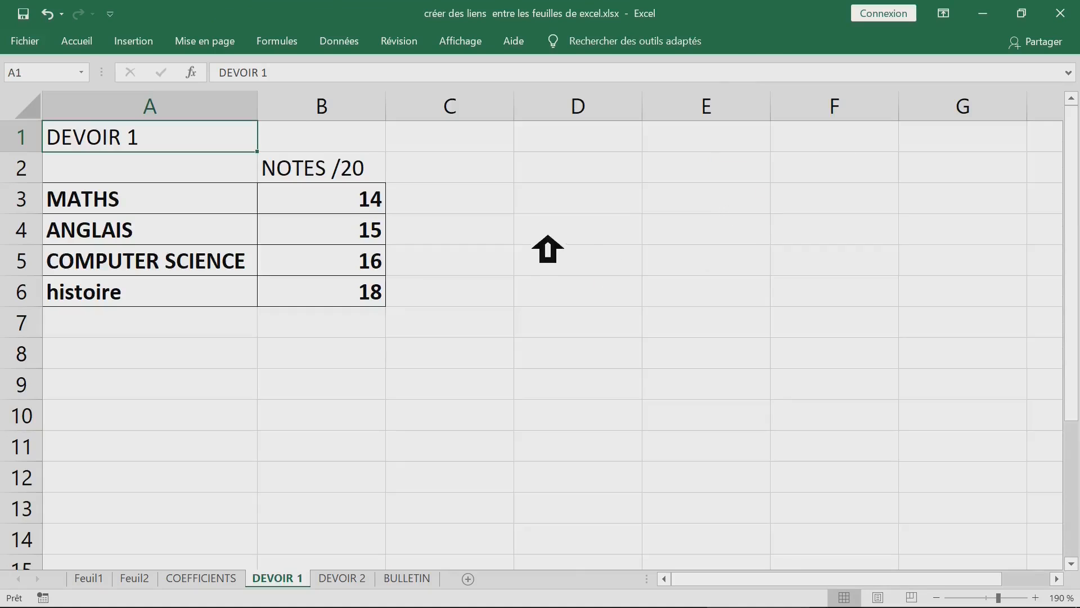
left_click(414, 577)
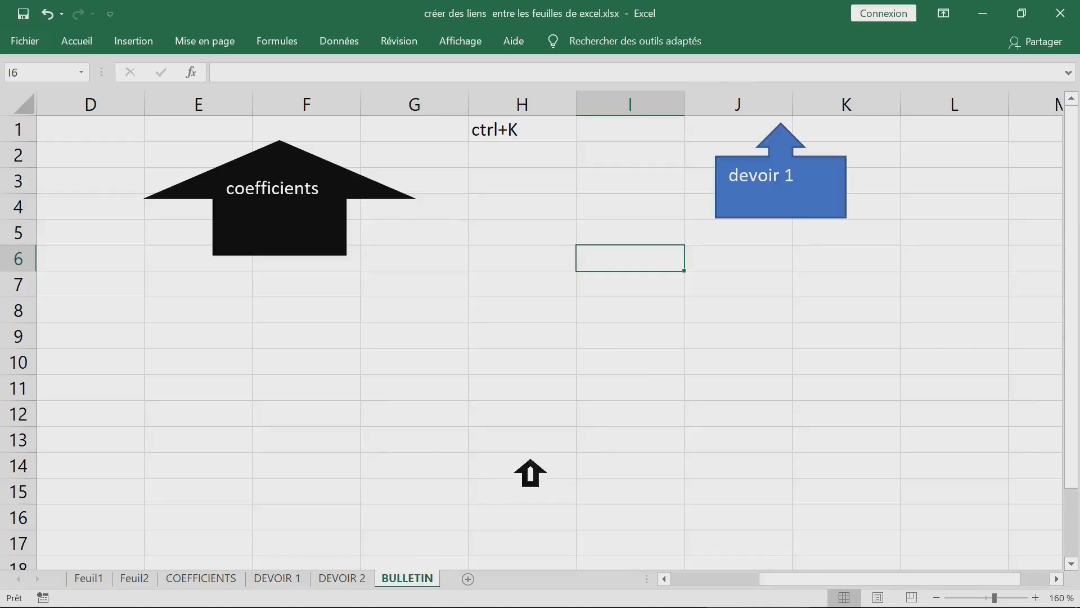
- Try to copy the "devoir 1" callout and paste it at cell I7
right_click(797, 175)
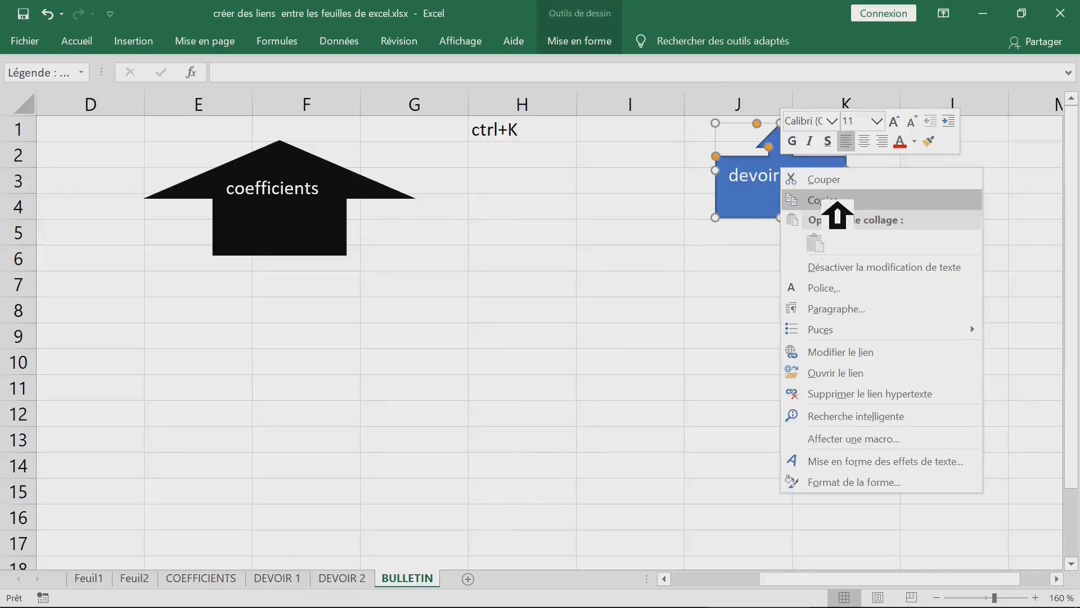
left_click(836, 202)
left_click(616, 284)
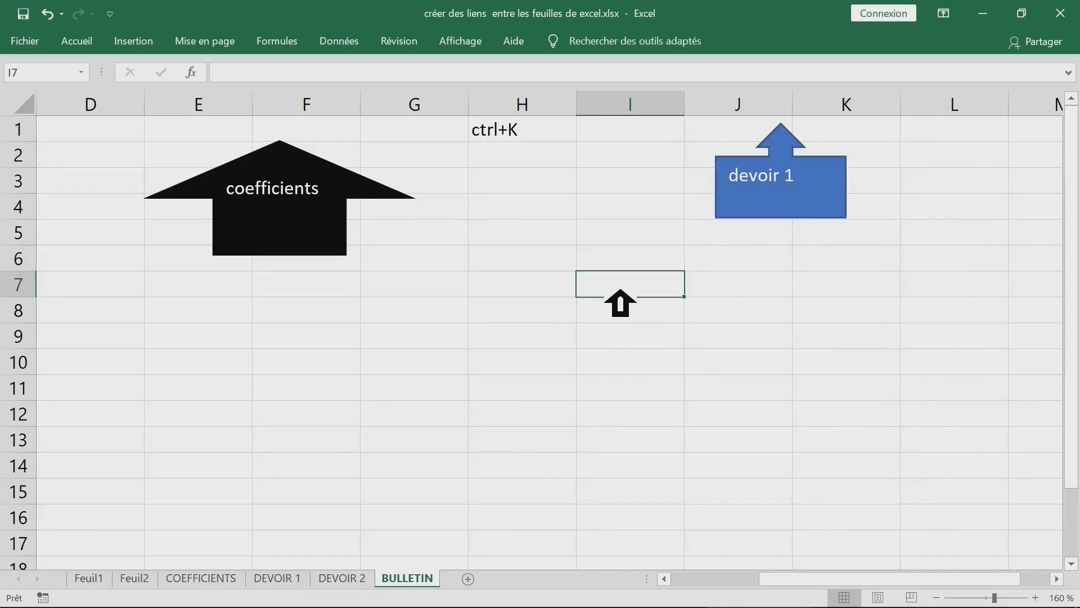
right_click(620, 291)
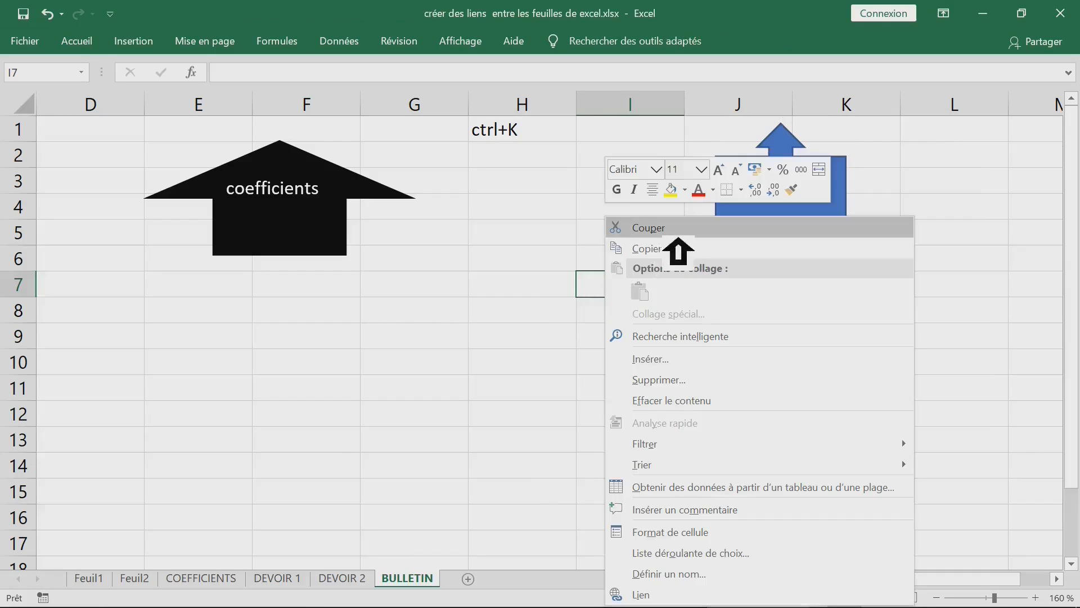
left_click(523, 259)
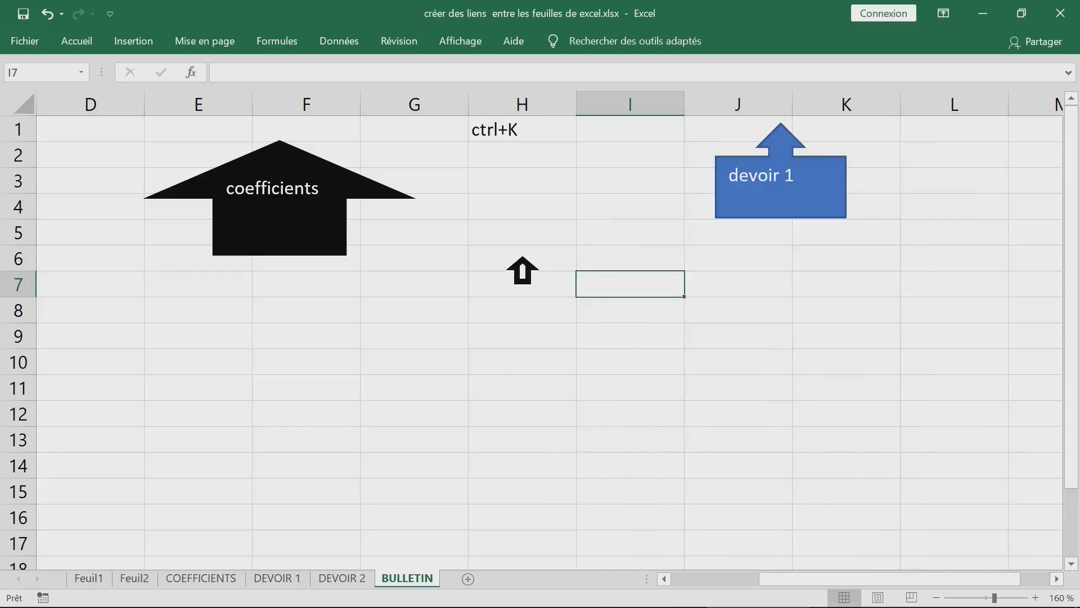
- Duplicate the "devoir 1" callout over columns H and I, rows 4 to 7, and check where the copy's link leads
right_click(768, 219)
key("Escape")
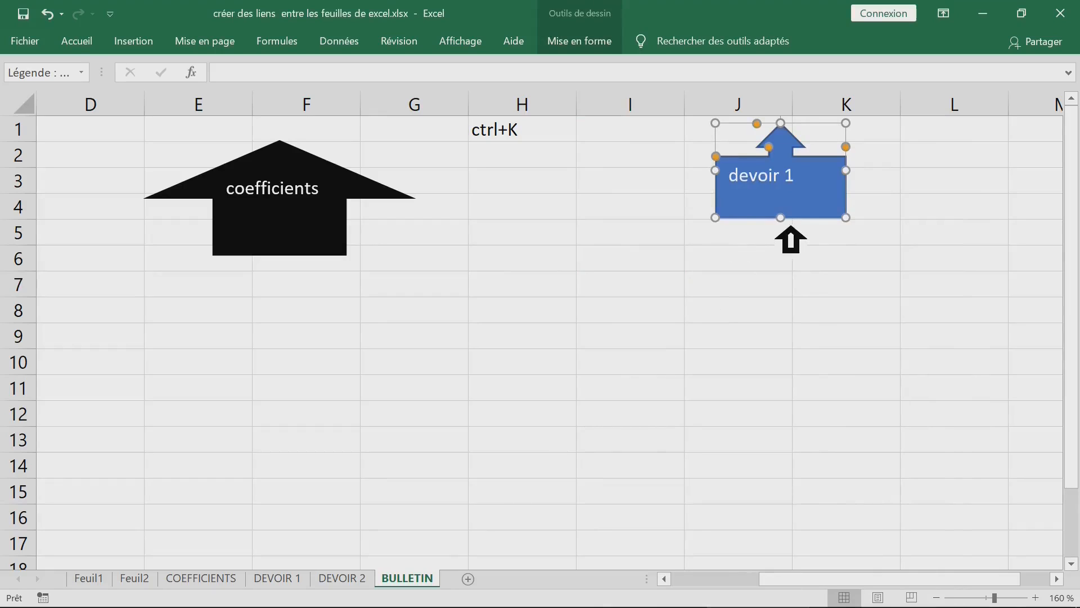
left_click_drag(784, 235, 598, 303)
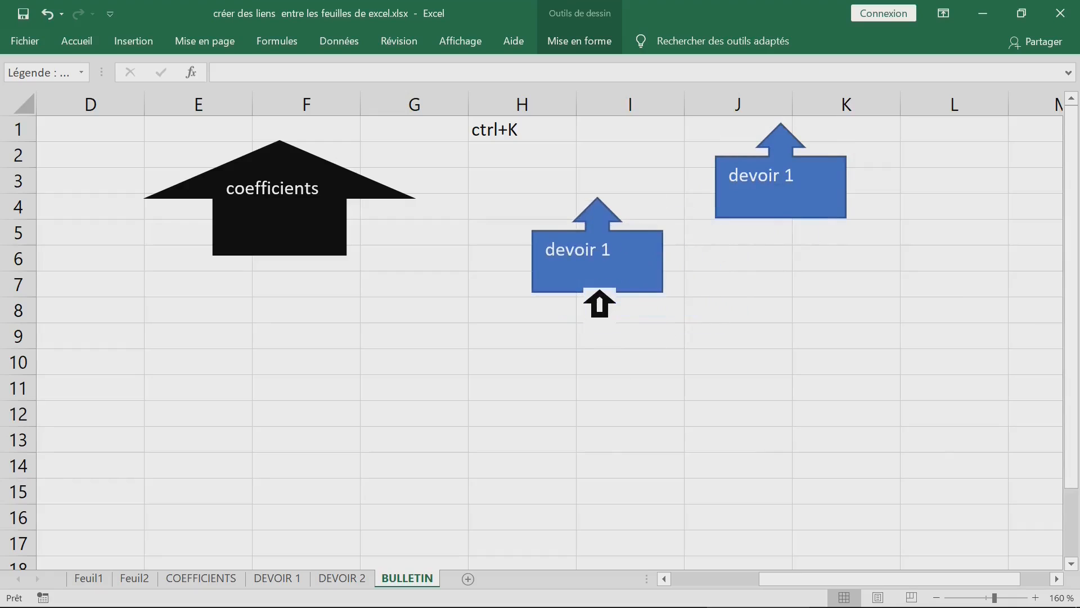
left_click(615, 386)
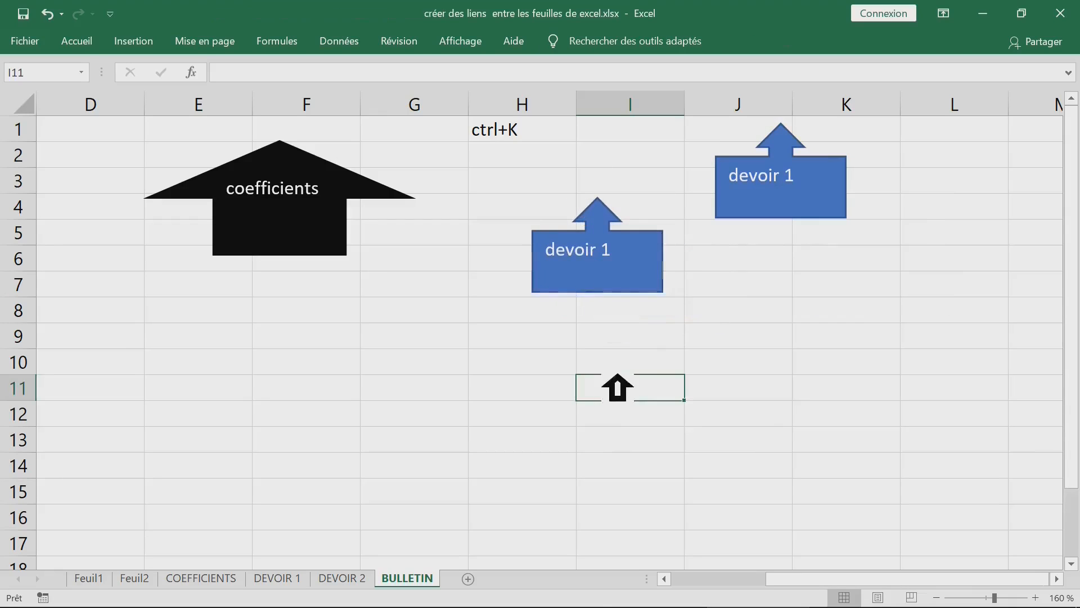
left_click(616, 273)
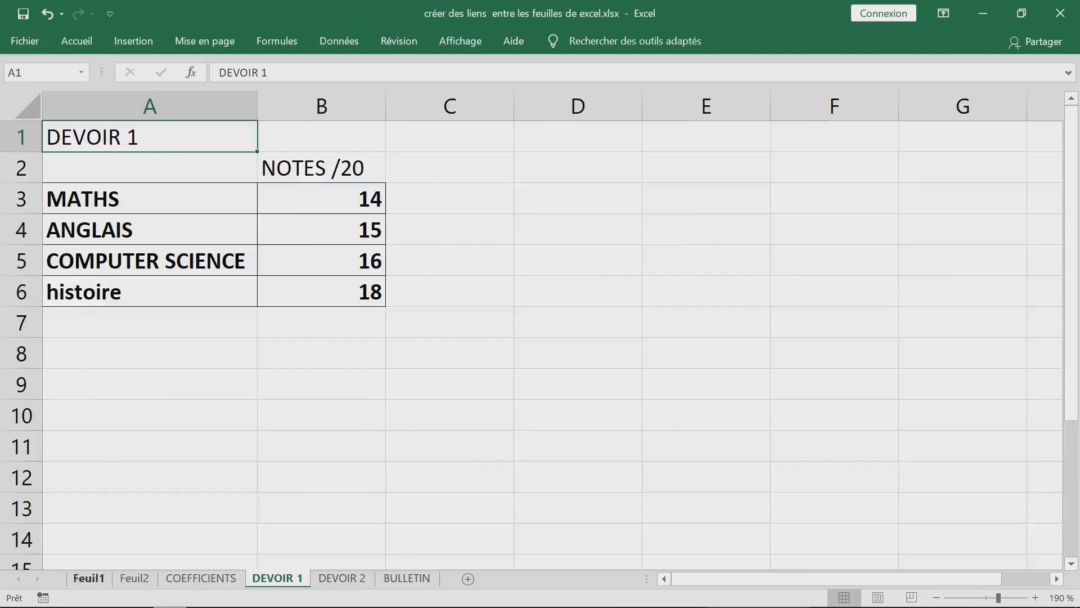
left_click(406, 579)
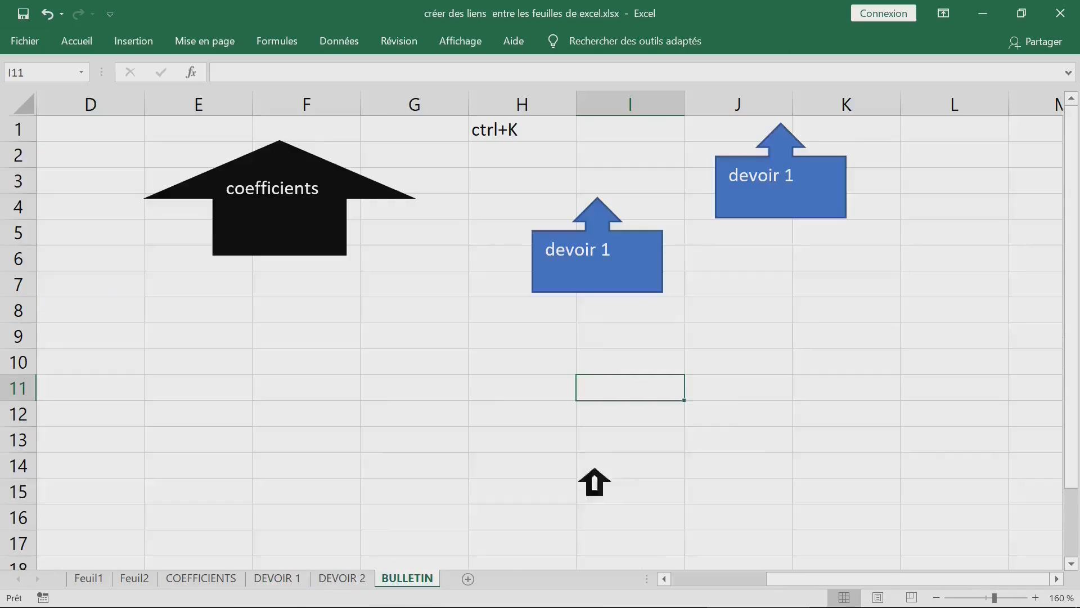
- Change the copied callout's hyperlink target to the 'DEVOIR 2' sheet
right_click(596, 259)
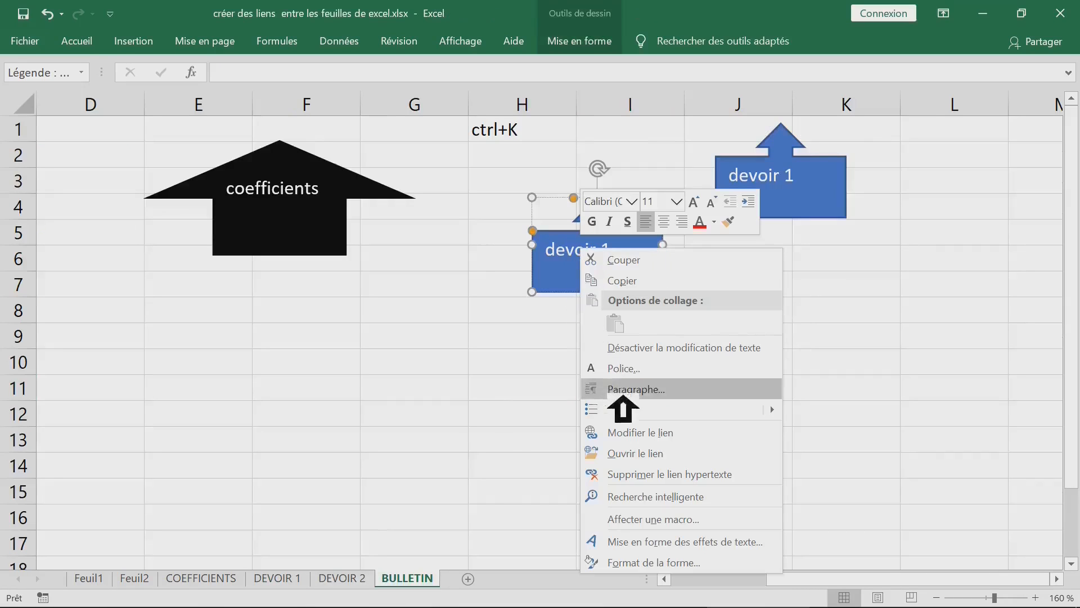
left_click(680, 434)
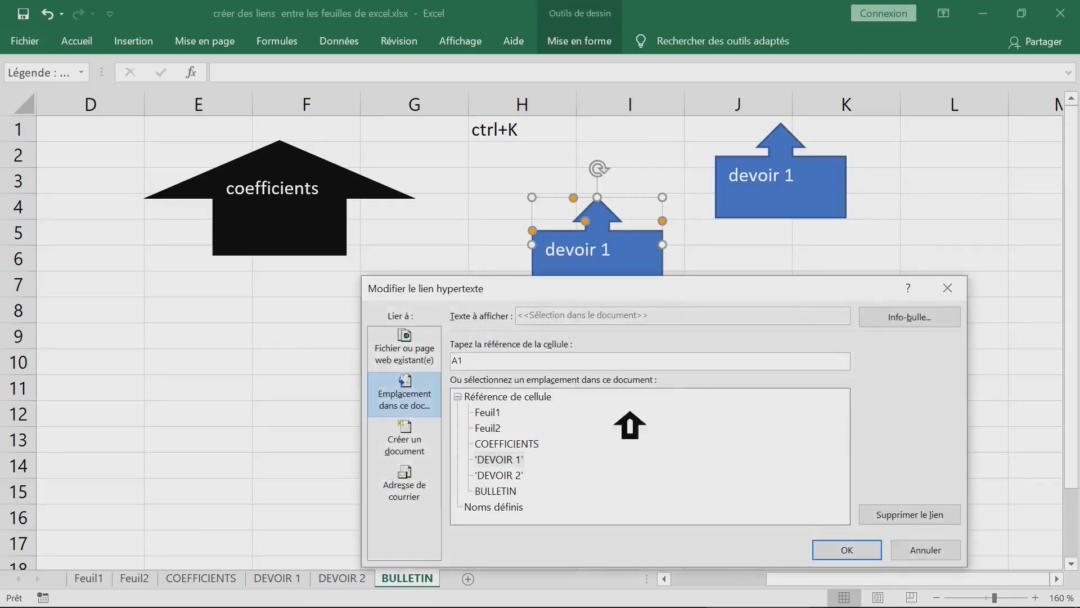
left_click(509, 475)
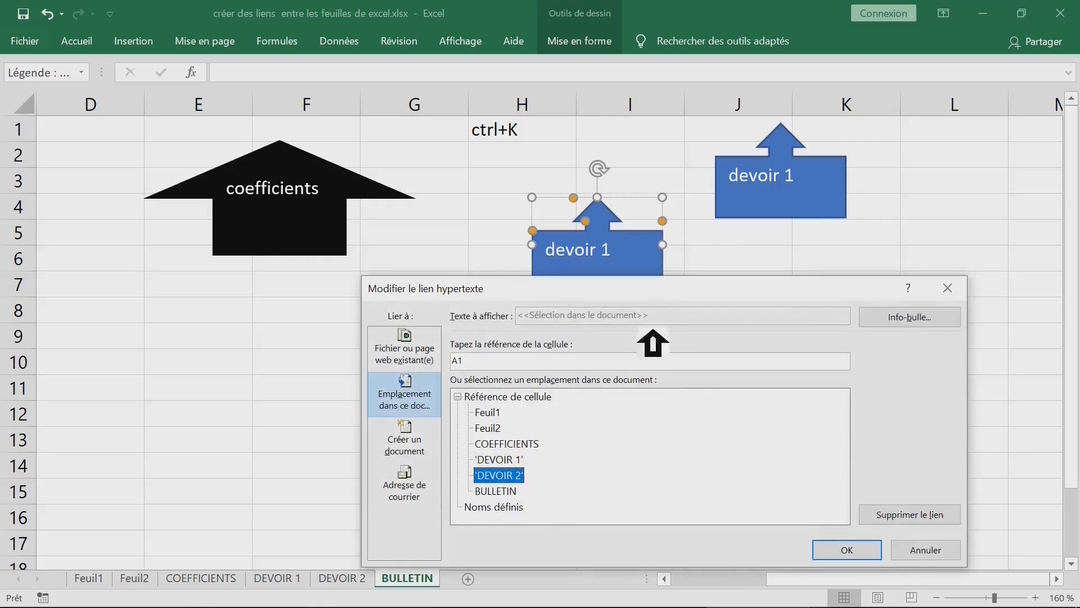
left_click_drag(651, 289, 604, 125)
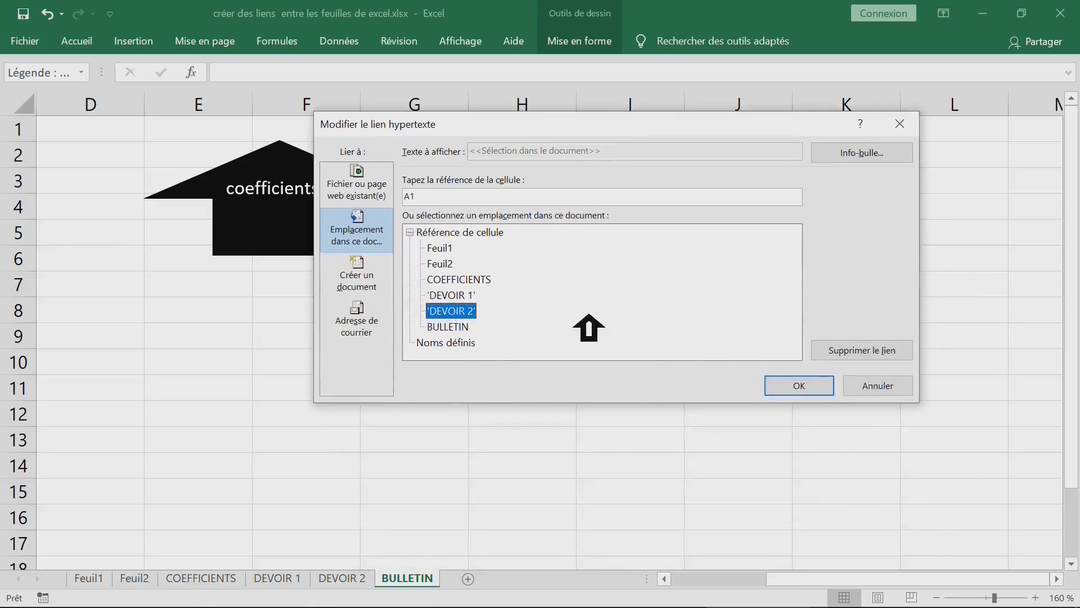
left_click(800, 386)
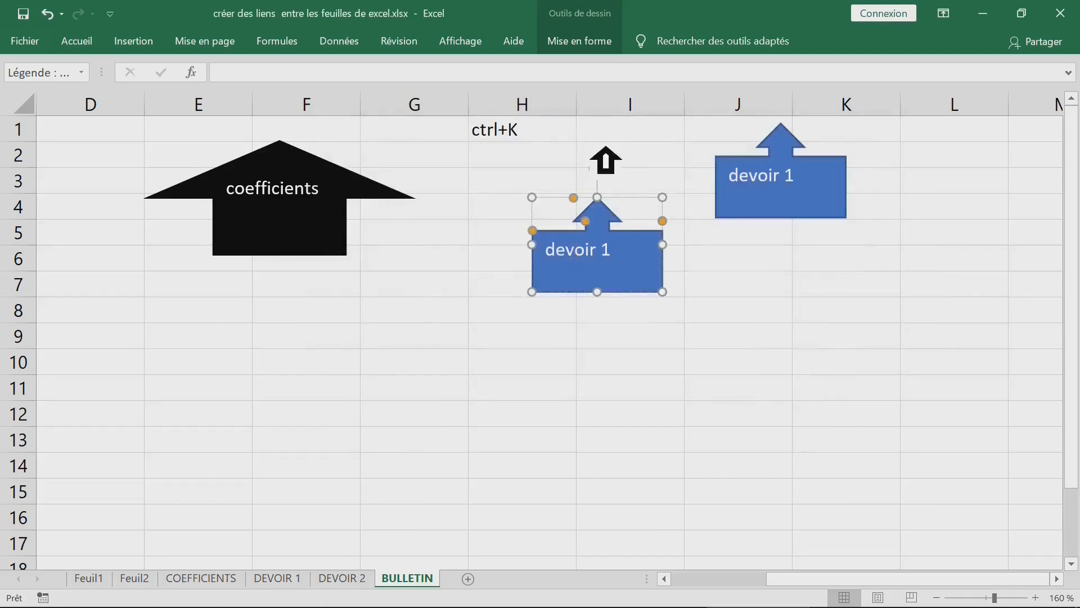
- Apply the solid orange theme style to the copied callout and slightly reduce its height
left_click(603, 51)
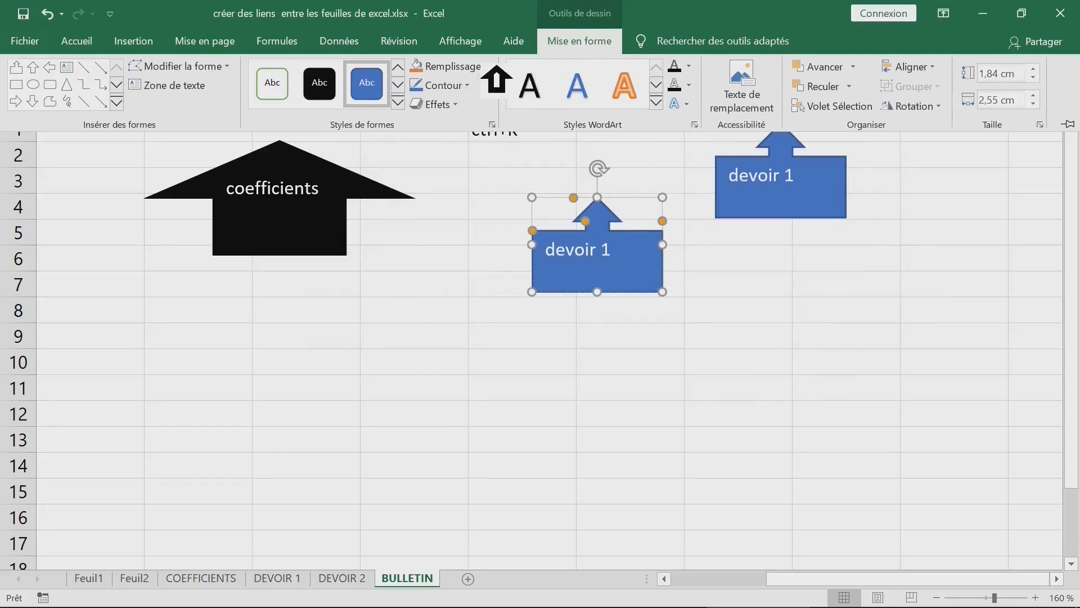
left_click(398, 104)
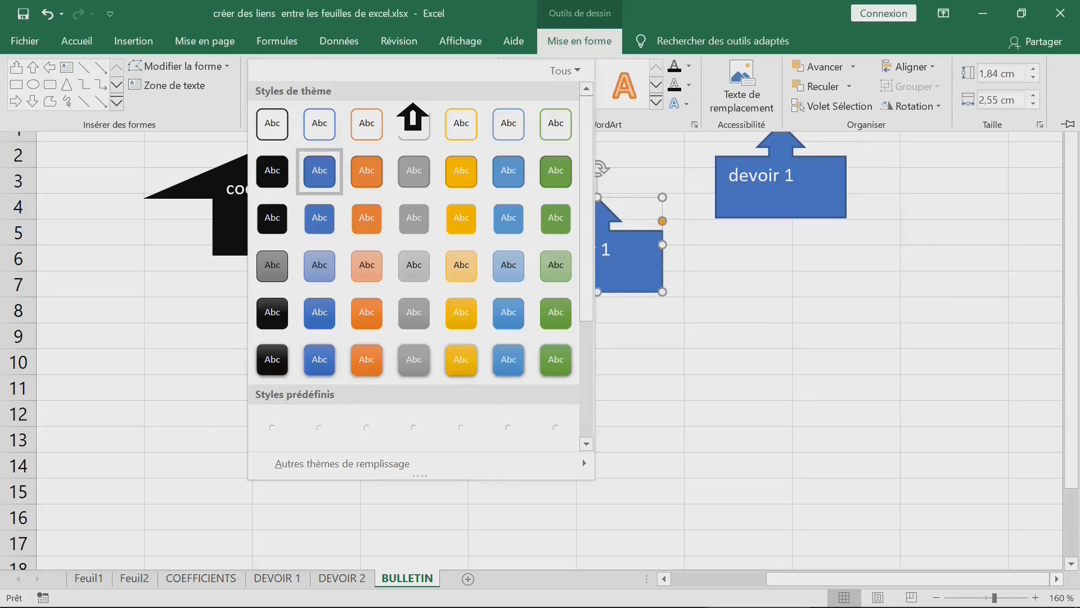
left_click(388, 170)
key("ctrl+k")
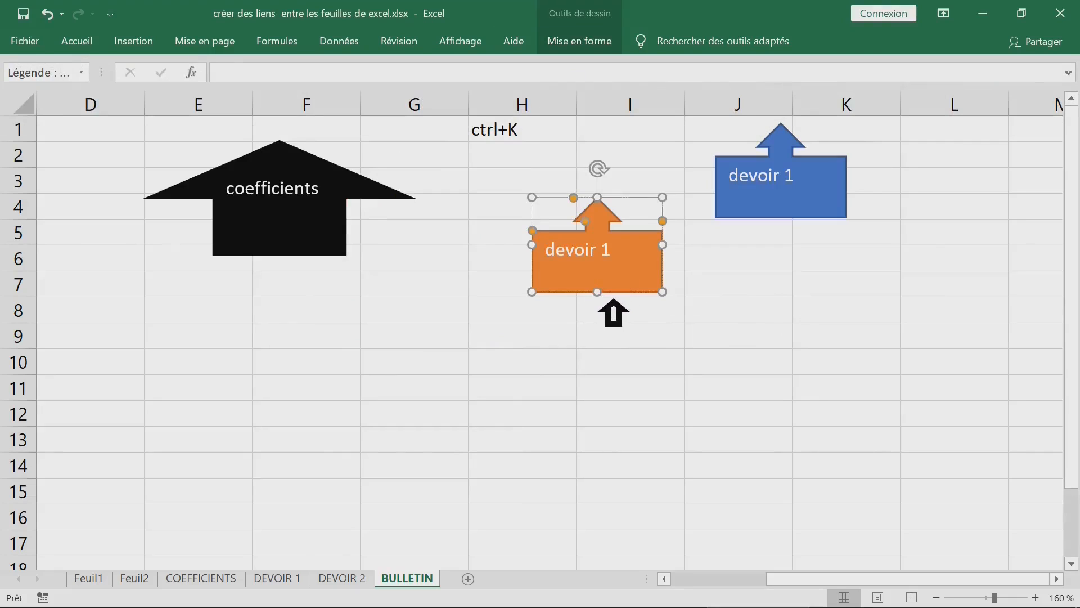
left_click(815, 265)
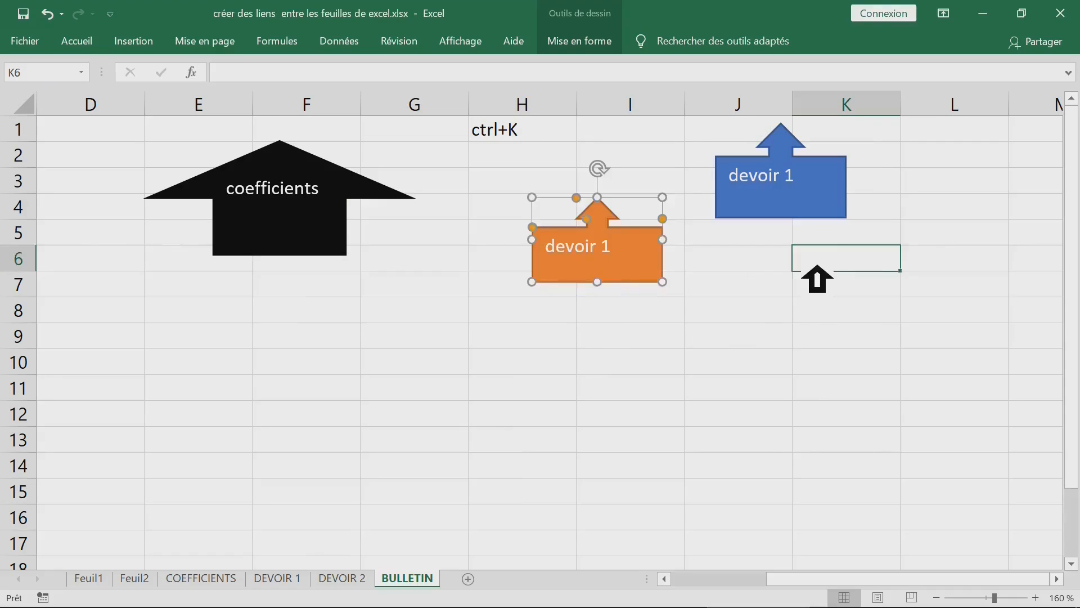
- Examine the fill and effects options in the orange callout's shape formatting settings, then close them
right_click(634, 270)
left_click(548, 226)
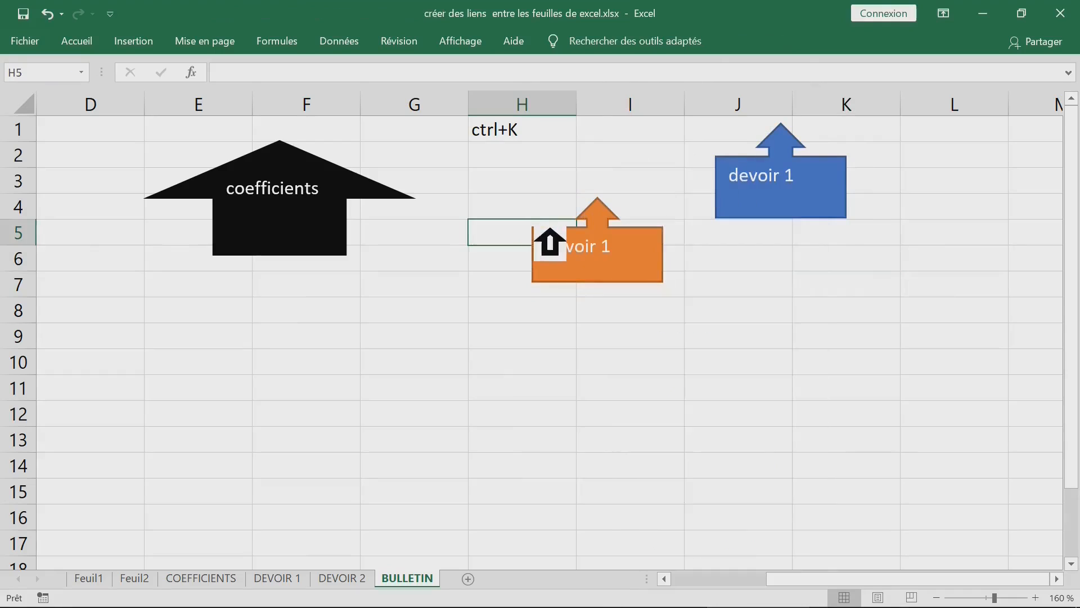
right_click(564, 242)
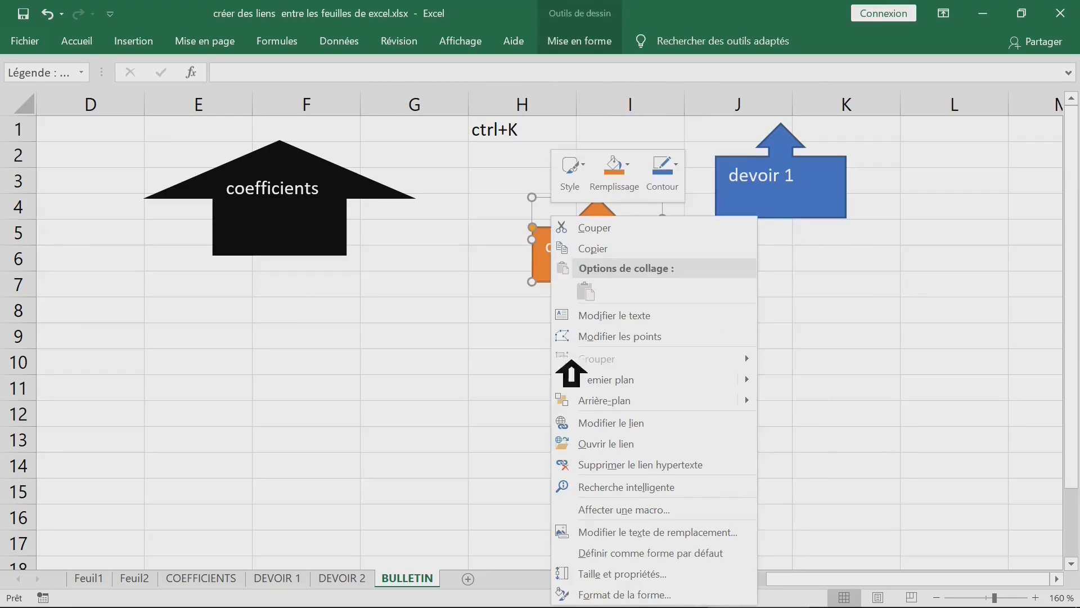
left_click(633, 595)
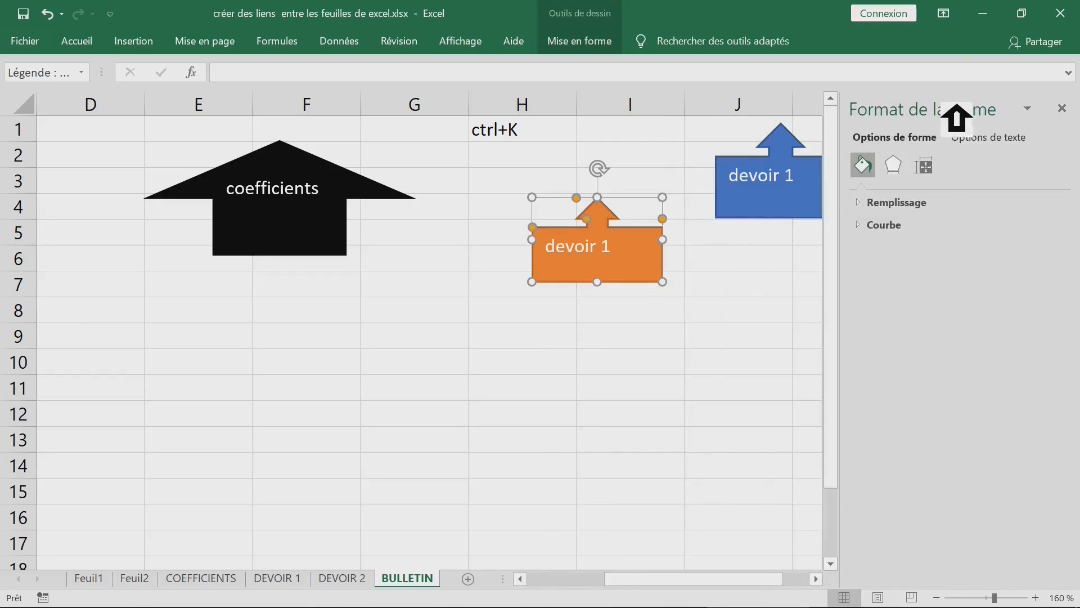
left_click(877, 204)
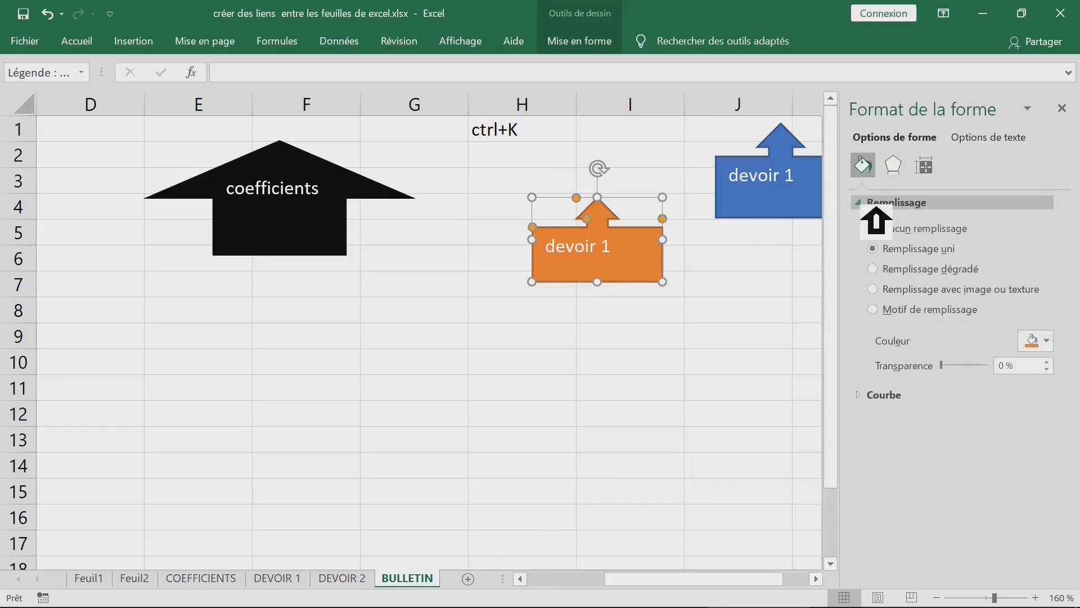
left_click(899, 167)
left_click(928, 167)
left_click(894, 166)
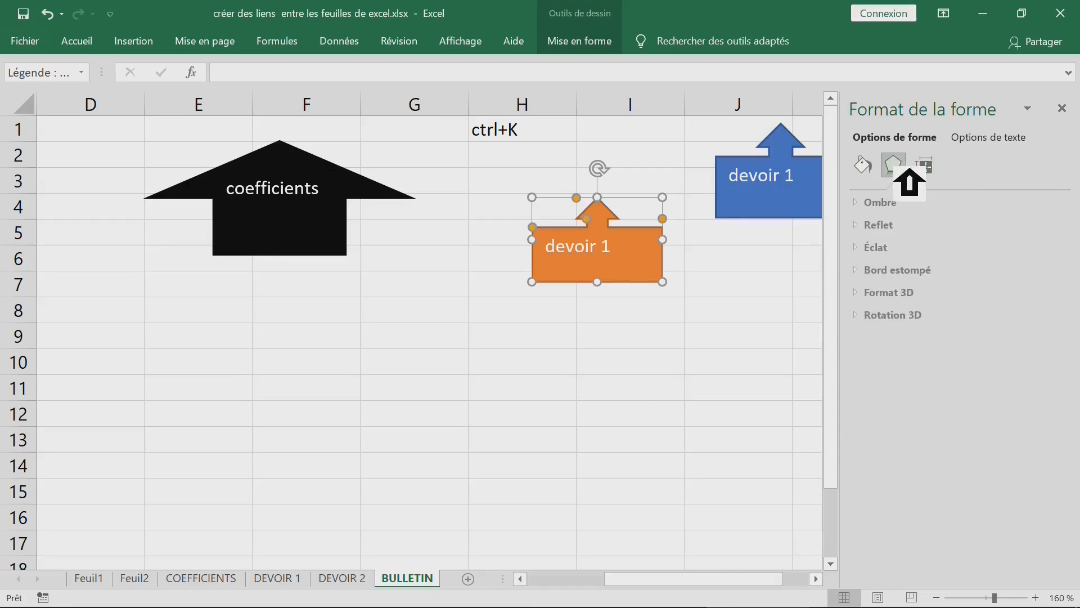
left_click(572, 363)
left_click(664, 338)
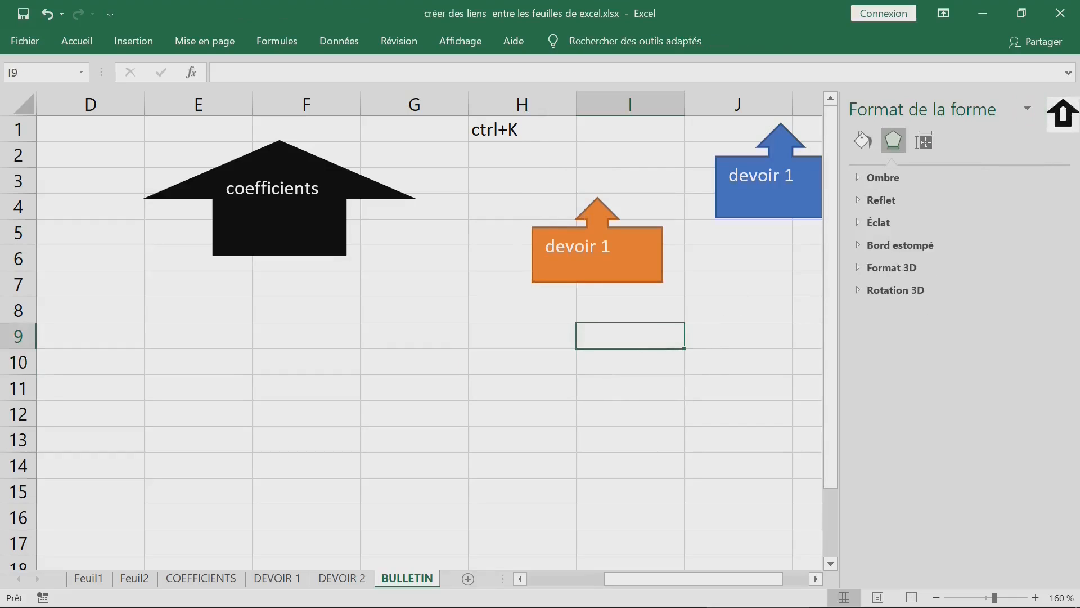
left_click(1068, 110)
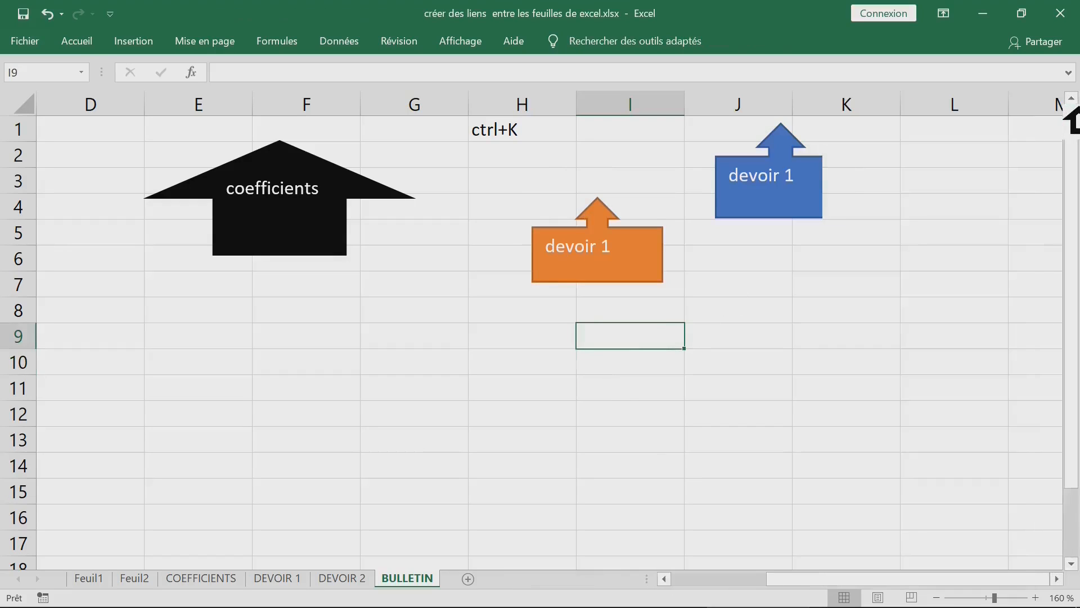
left_click(838, 293)
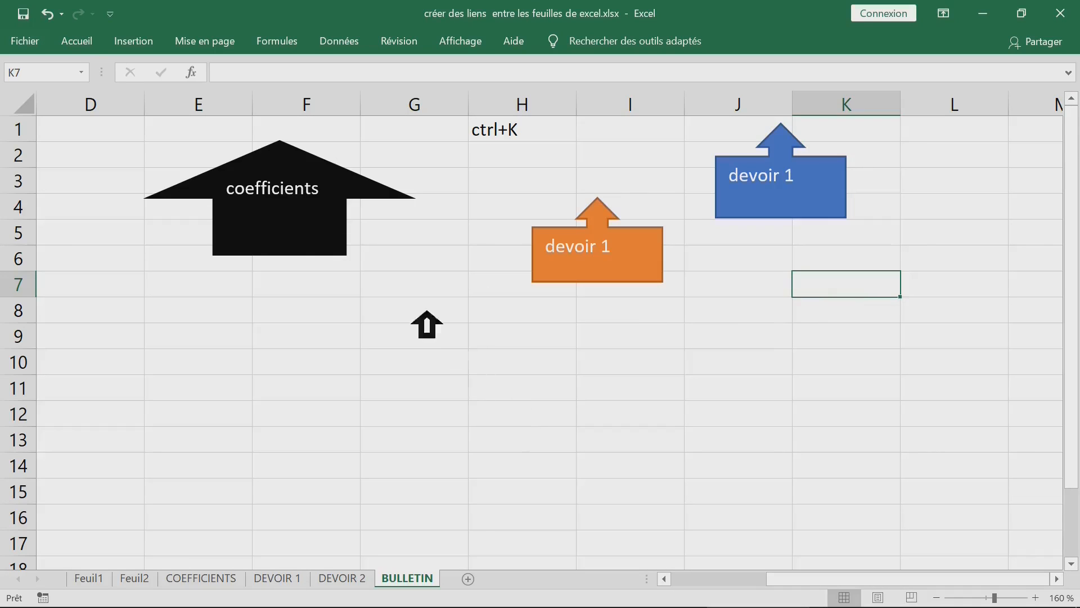
- Test the links of the "coefficients" arrow and the blue "devoir 1" callout, returning to the BULLETIN sheet after each
left_click(302, 227)
scroll(272, 371, "up", 1)
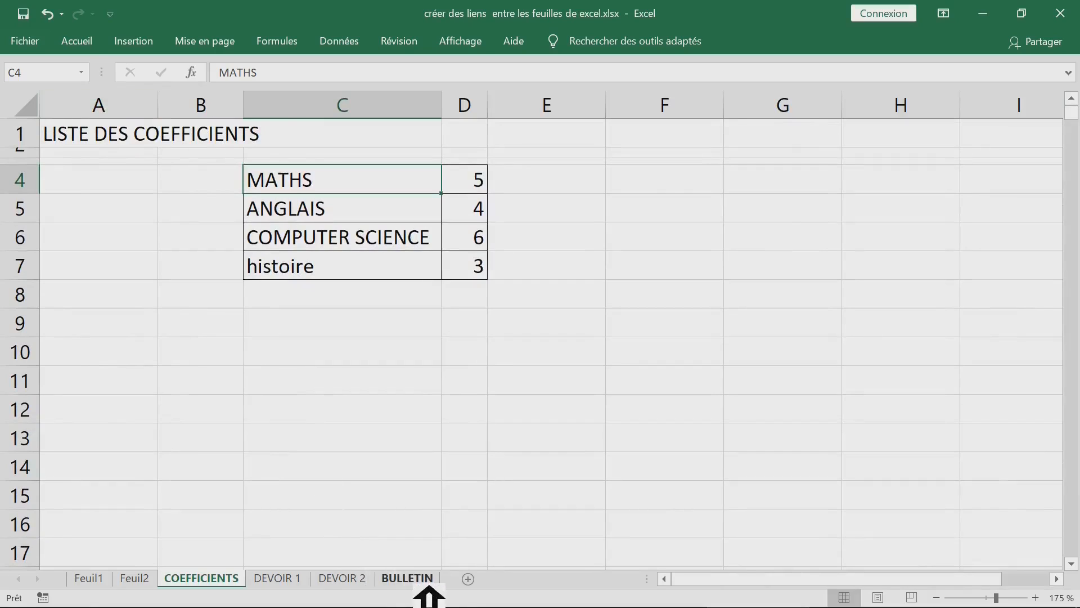
left_click(419, 578)
left_click(779, 183)
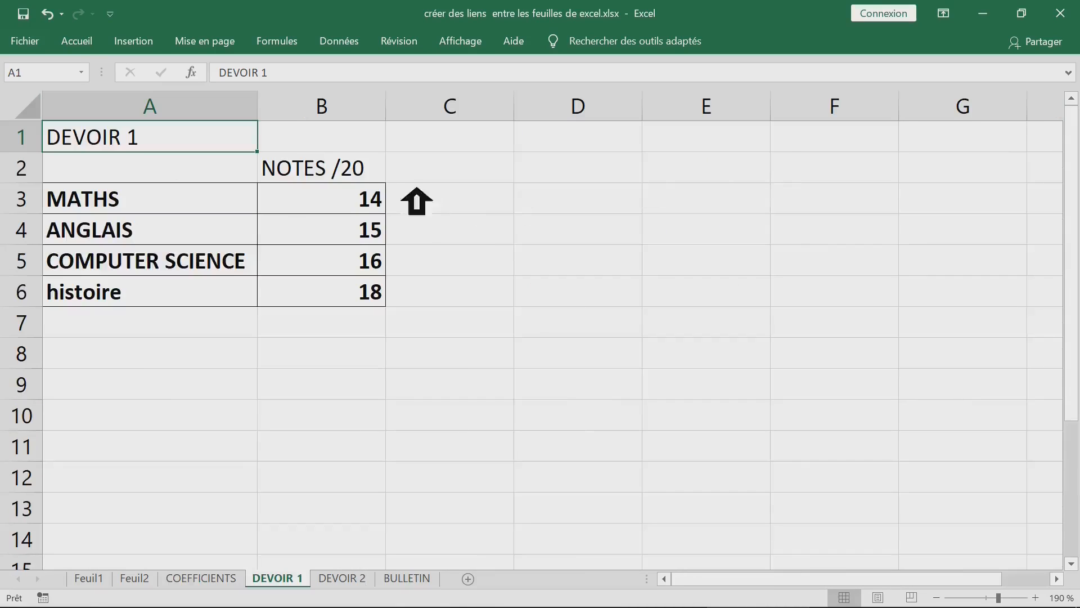
left_click(489, 318, "shift")
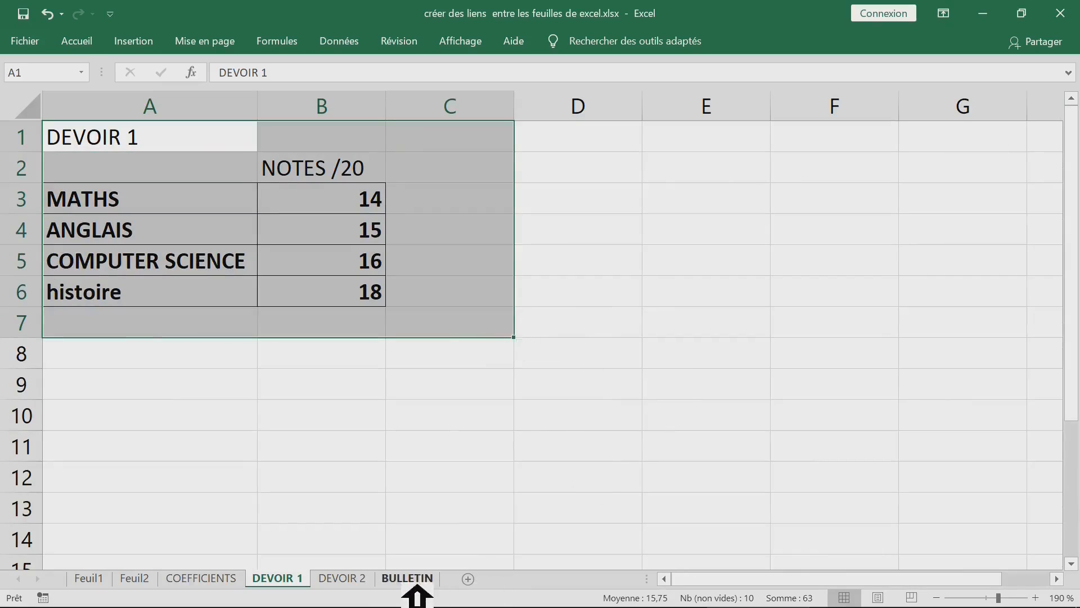
left_click(423, 580)
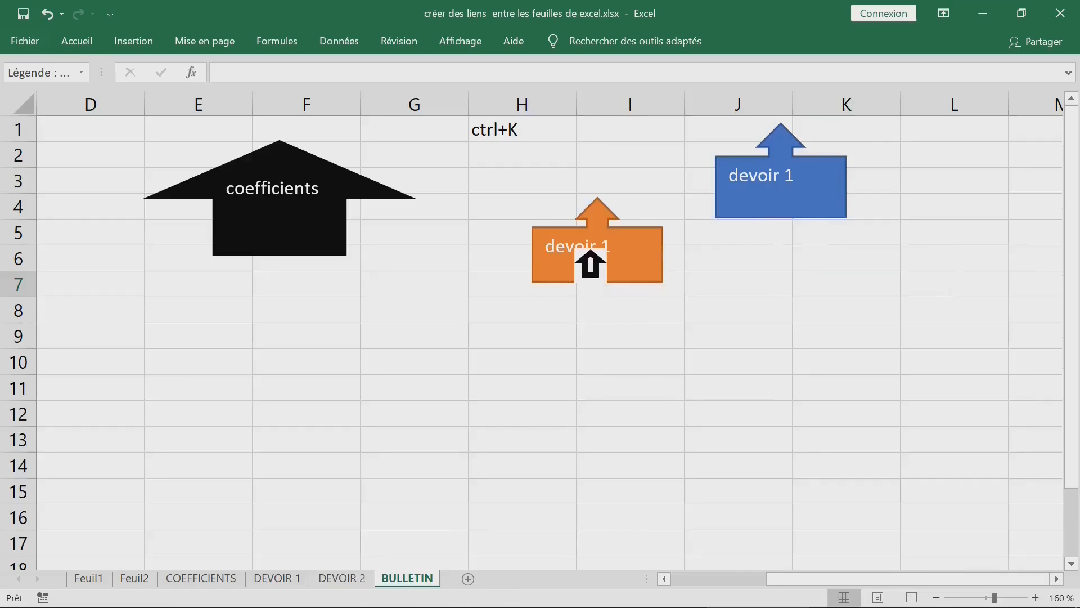
- Follow the orange callout's link to check its target sheet, and return to the BULLETIN sheet
right_click(589, 264)
key("Escape")
left_click(614, 366)
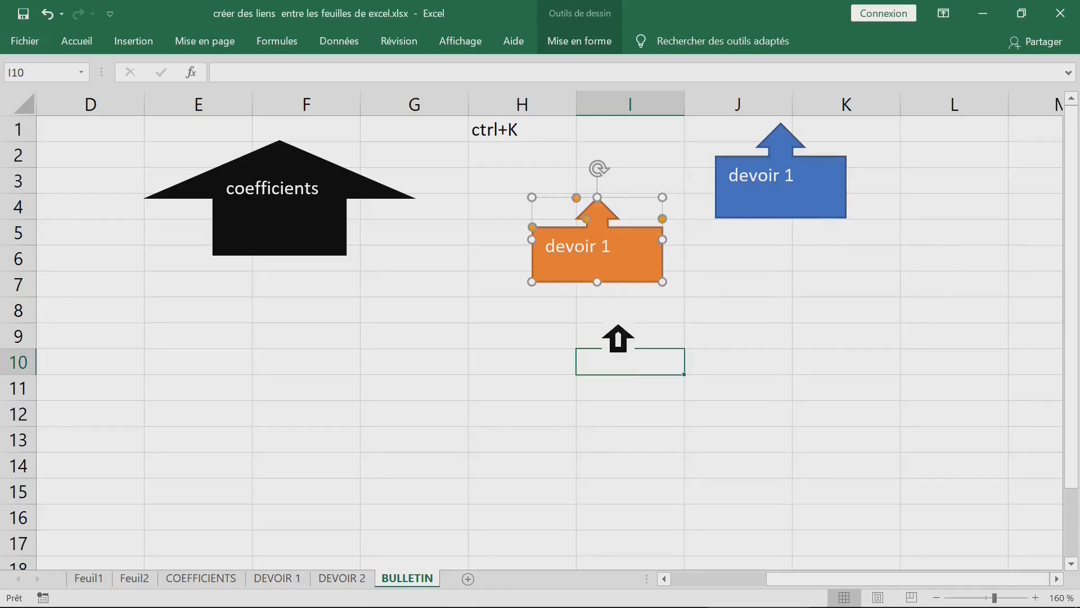
left_click(609, 273)
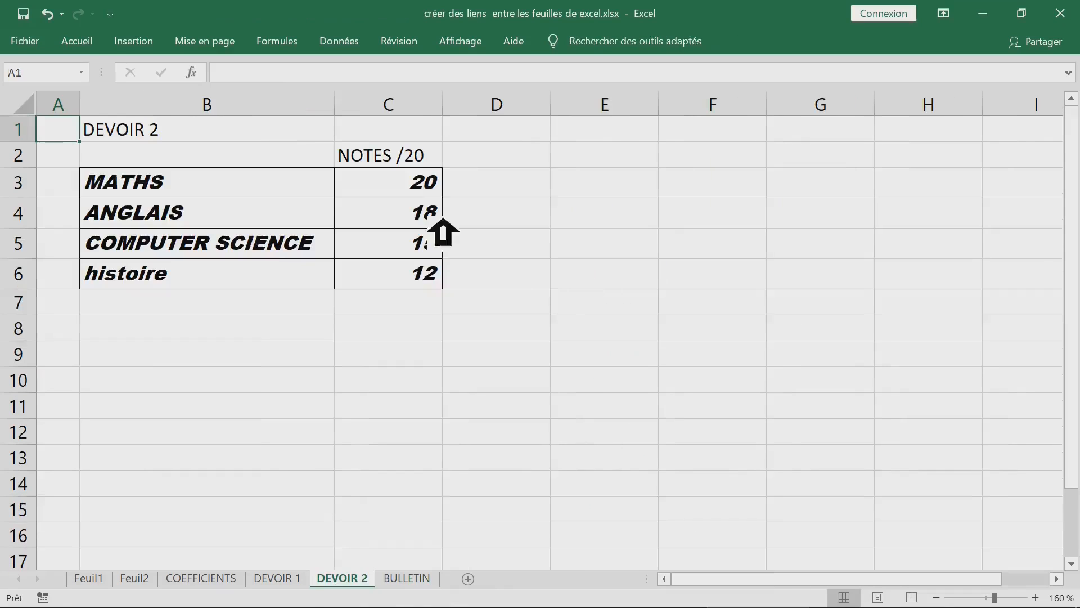
left_click(420, 577)
- Change the orange callout's text to "devoir 2"
right_click(572, 259)
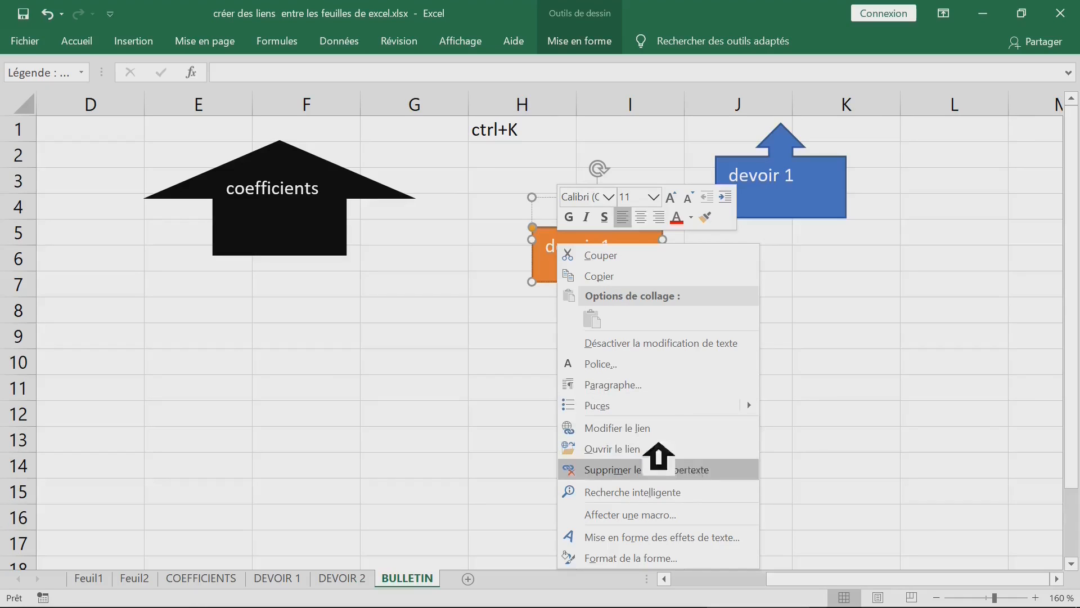
left_click(555, 248)
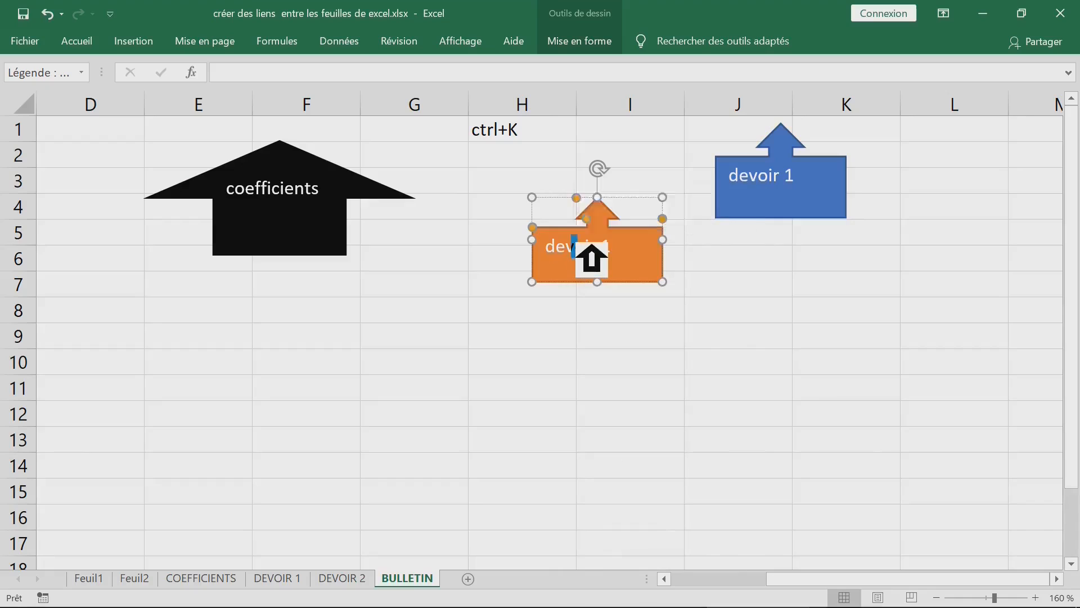
triple_click(591, 259)
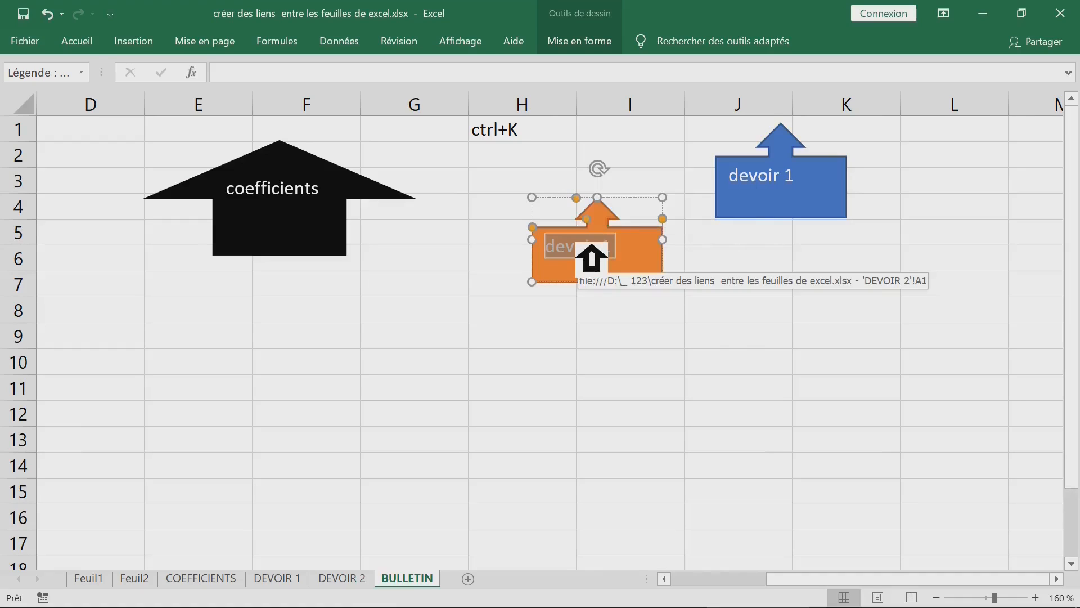
type("de")
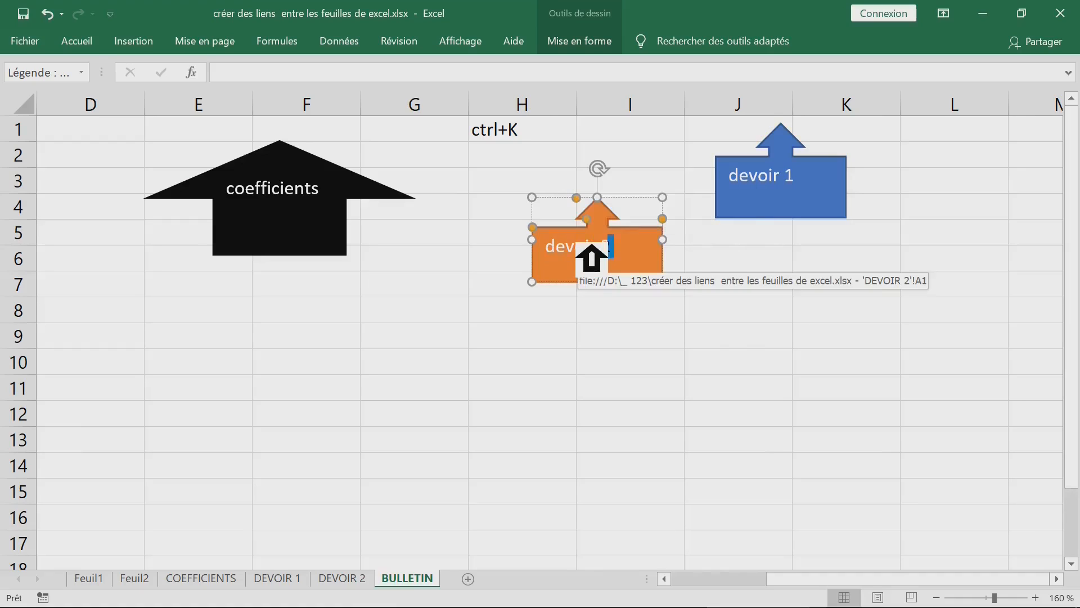
left_click(681, 367)
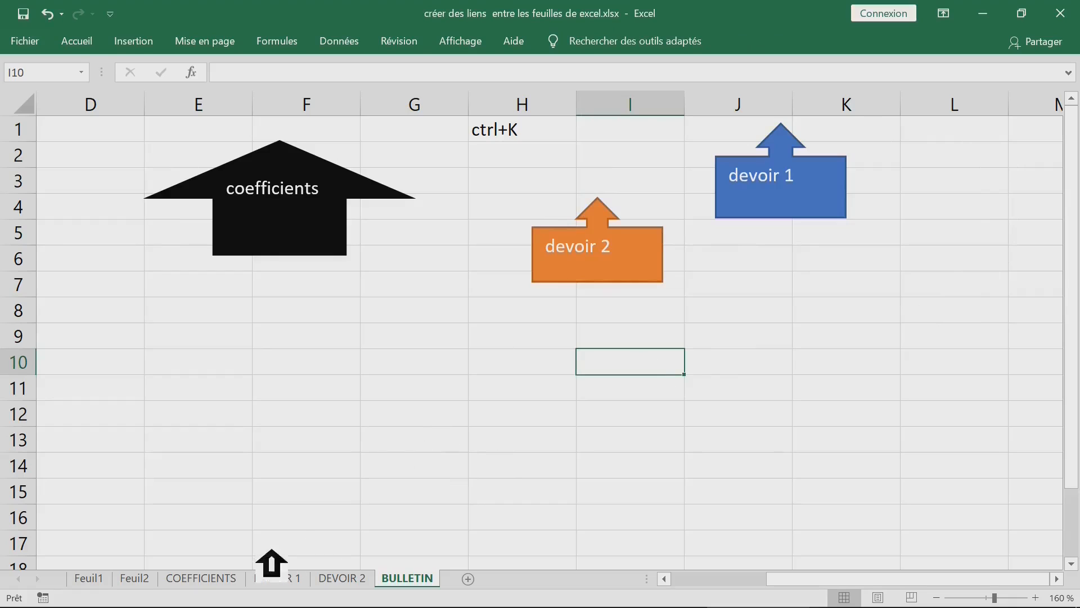
- On the COEFFICIENTS sheet, enter "devoir 1" in cell F4 and "devoir 2" in cell G4
left_click(218, 580)
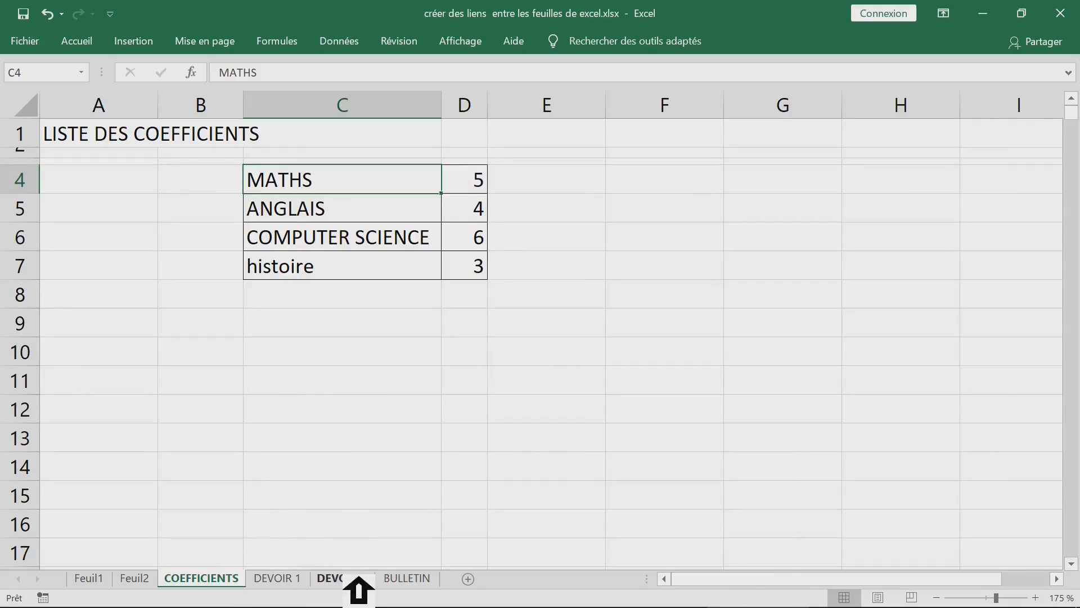
left_click(744, 176)
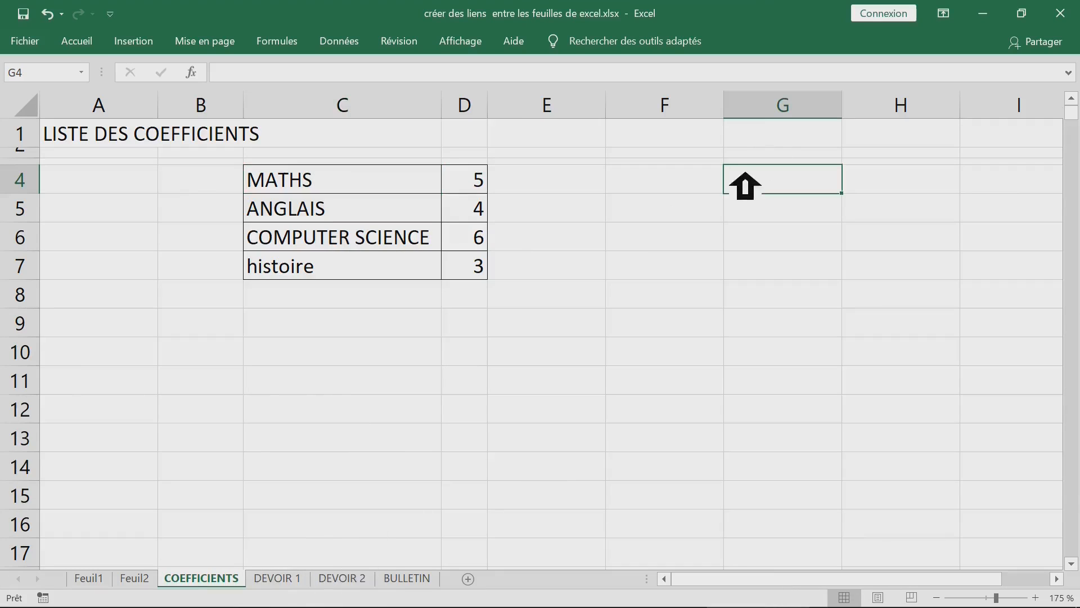
left_click(721, 186)
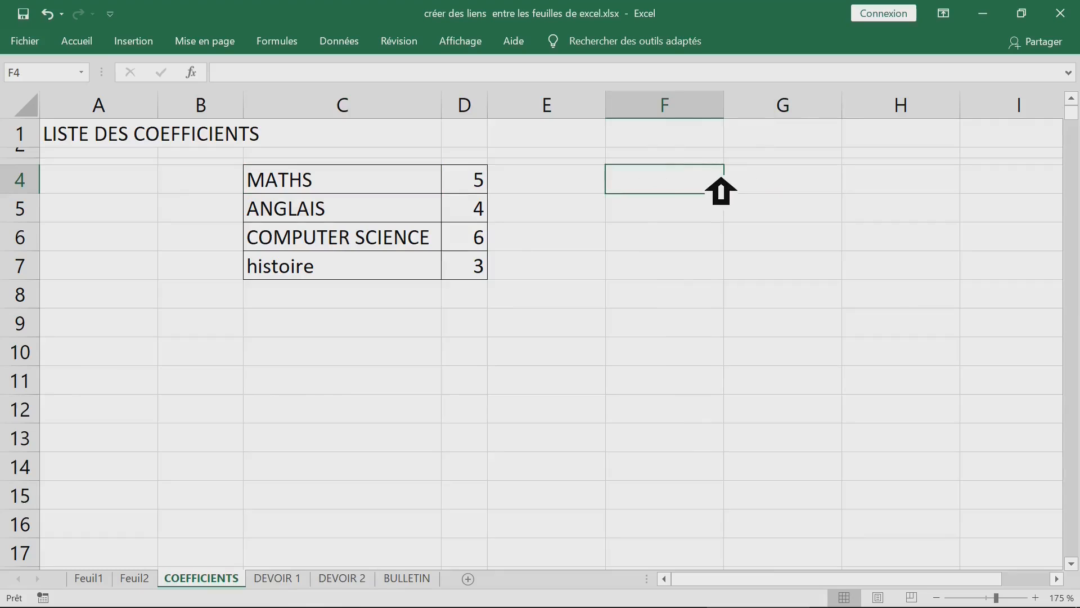
type("devoir 1")
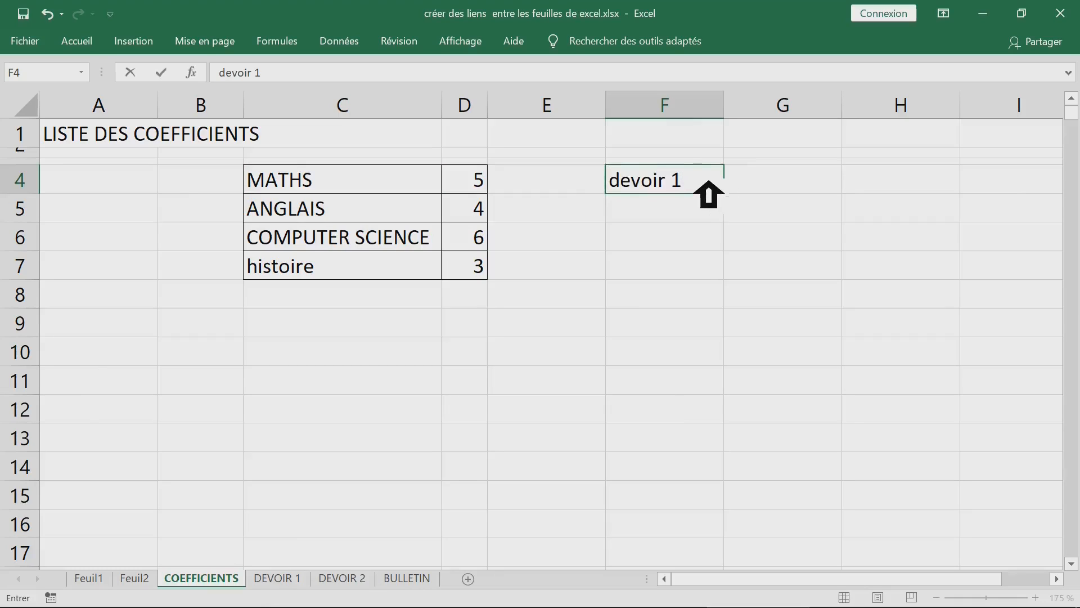
left_click(785, 272)
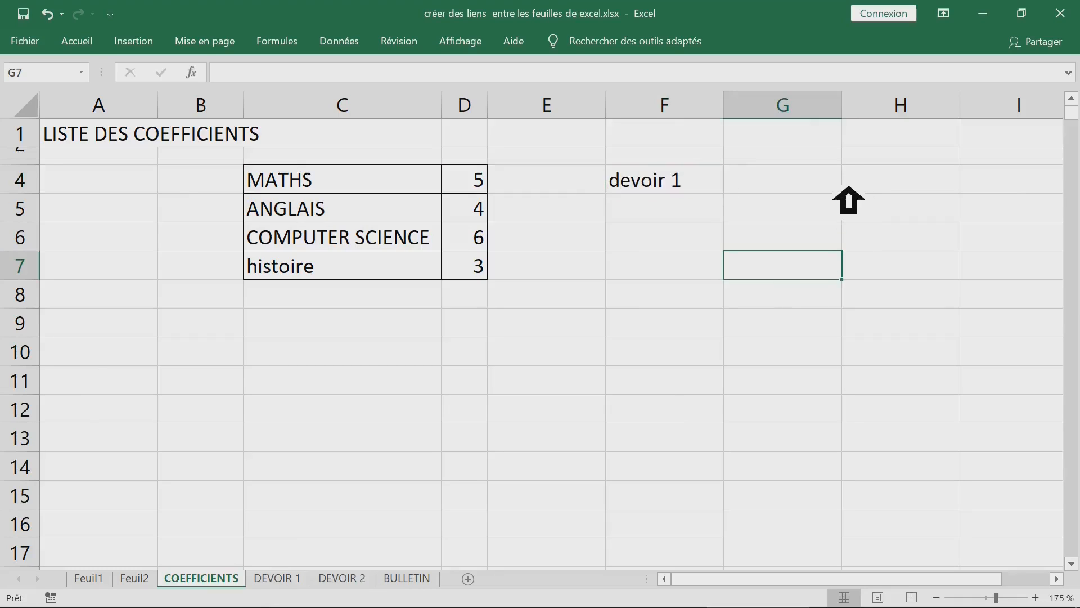
left_click(838, 184)
type("devo")
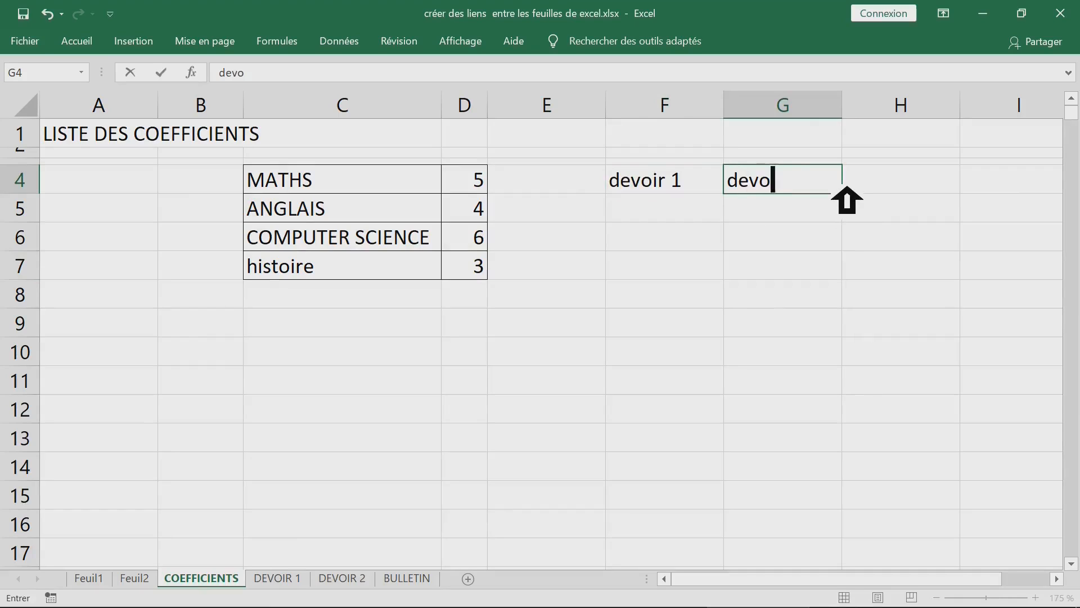
type("ir 2")
left_click(787, 272)
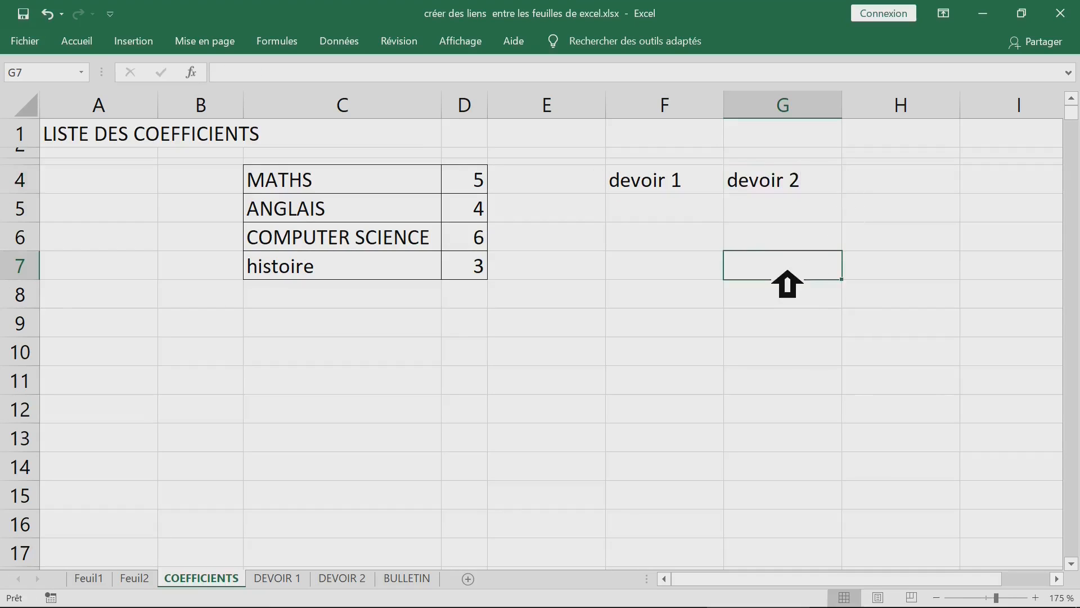
- Hyperlink cell F4 to the 'DEVOIR 1' sheet in this document, test the link and return to the COEFFICIENTS sheet
left_click(660, 188)
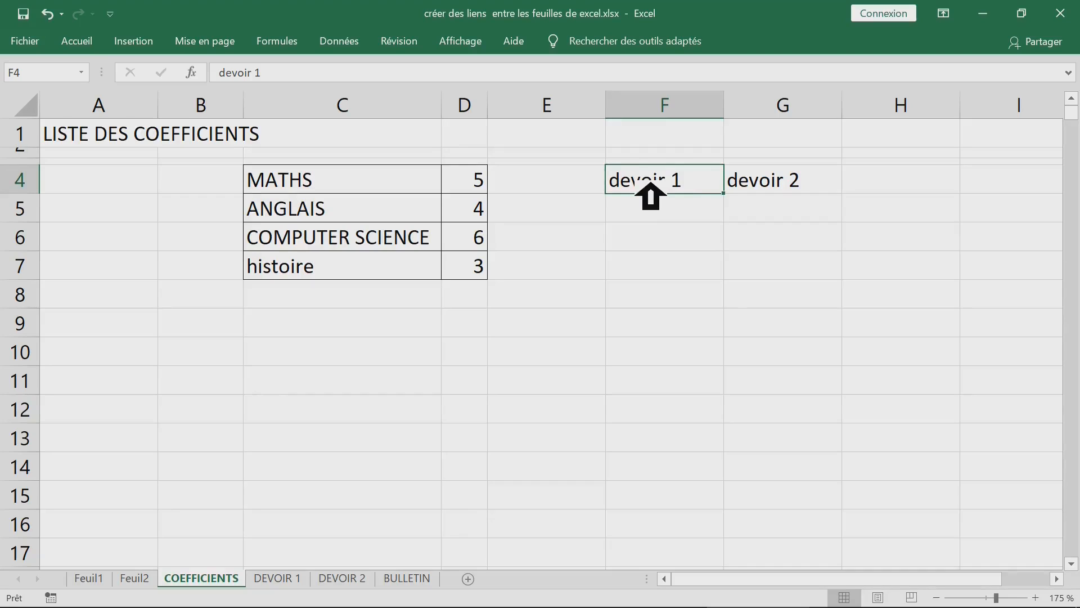
right_click(651, 185)
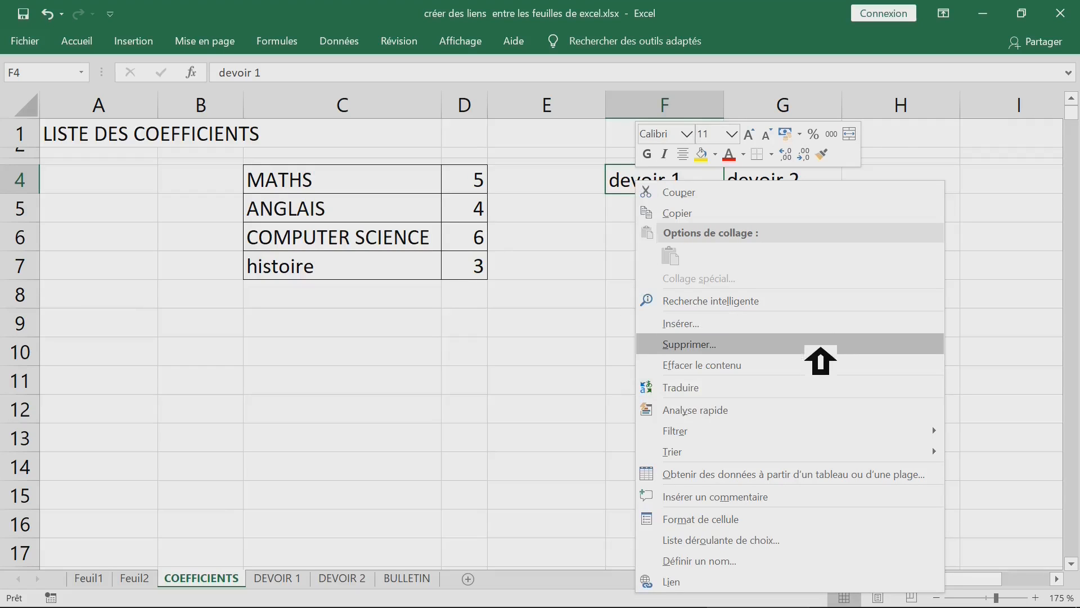
mouse_move(789, 438)
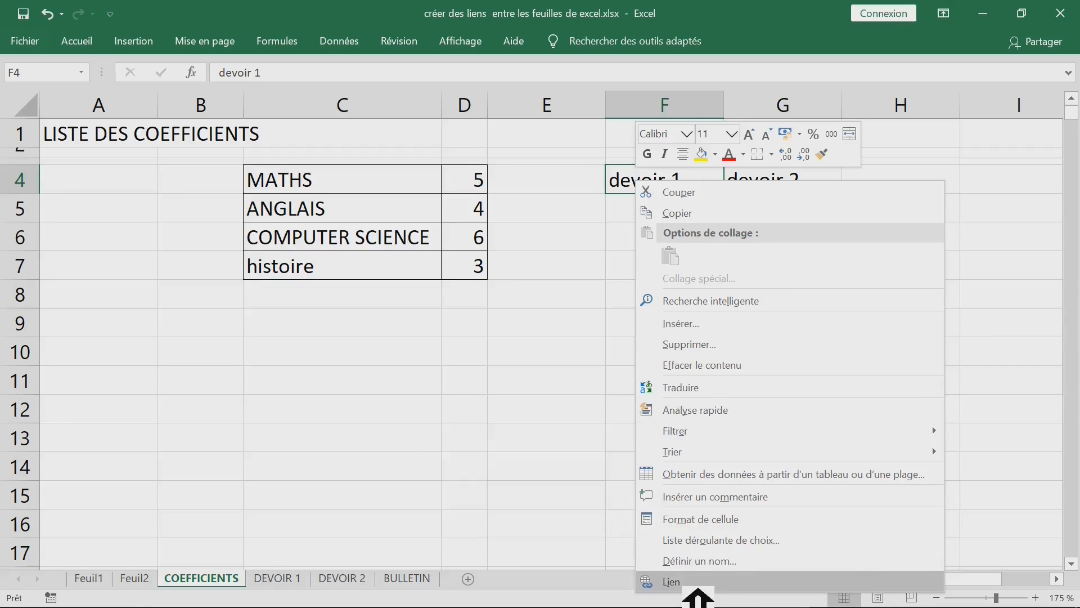
left_click(696, 589)
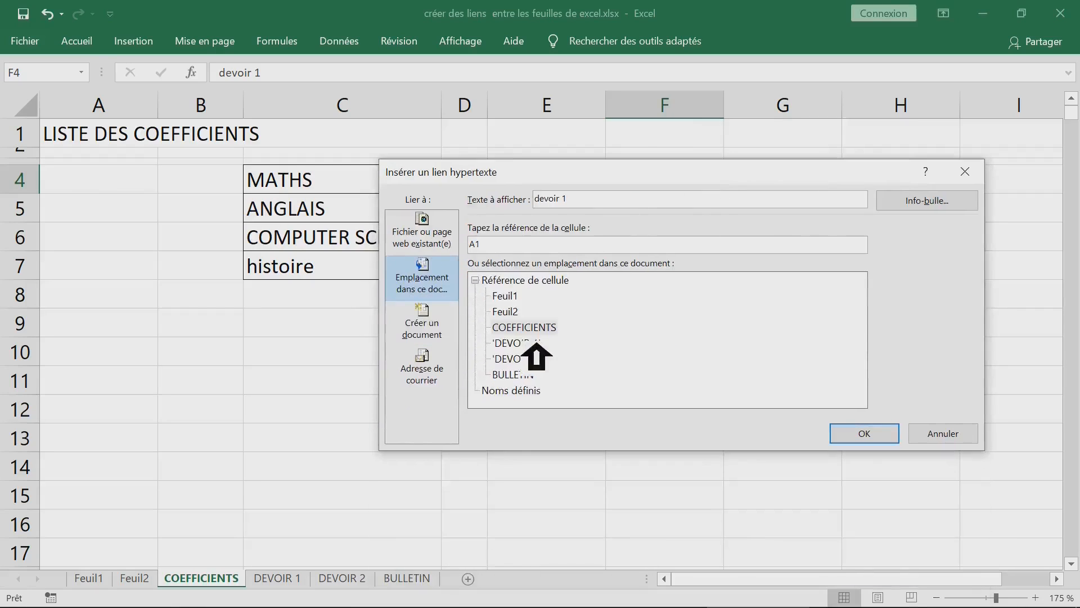
left_click(526, 345)
left_click(877, 437)
left_click(562, 362)
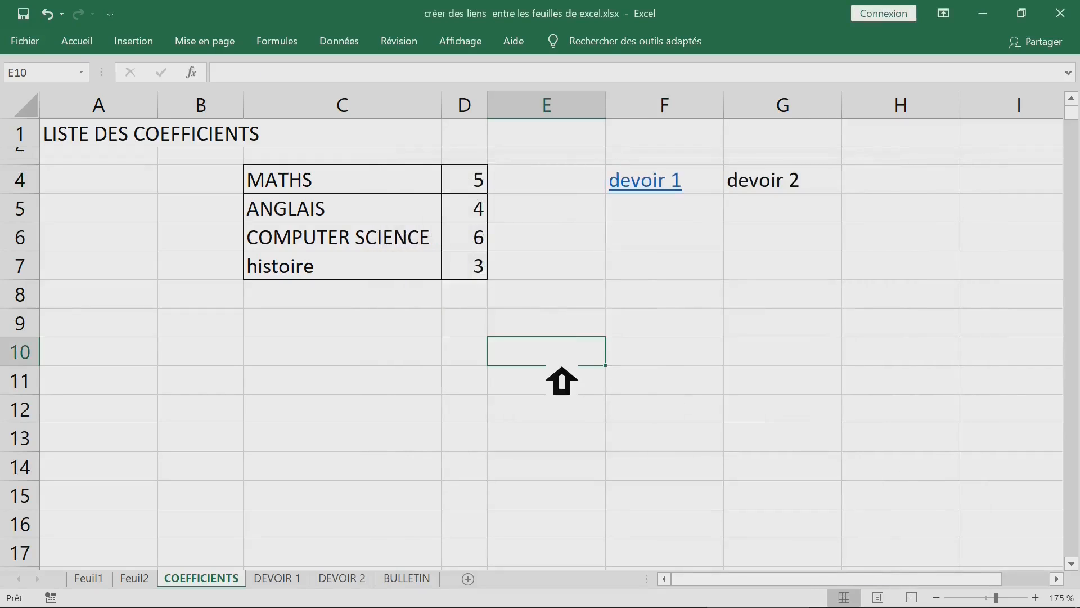
left_click(661, 191)
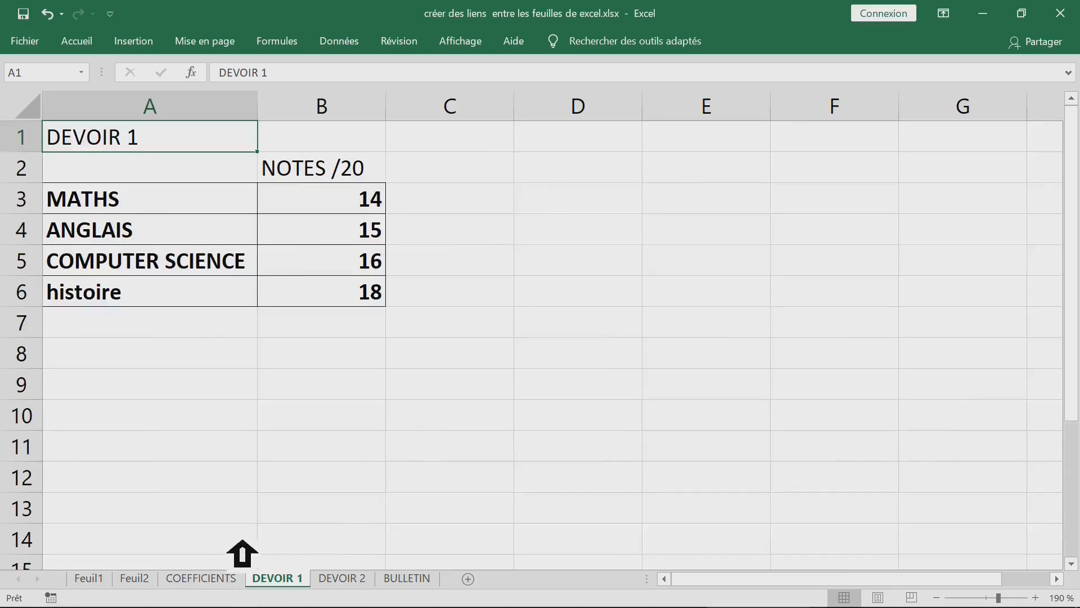
left_click(231, 581)
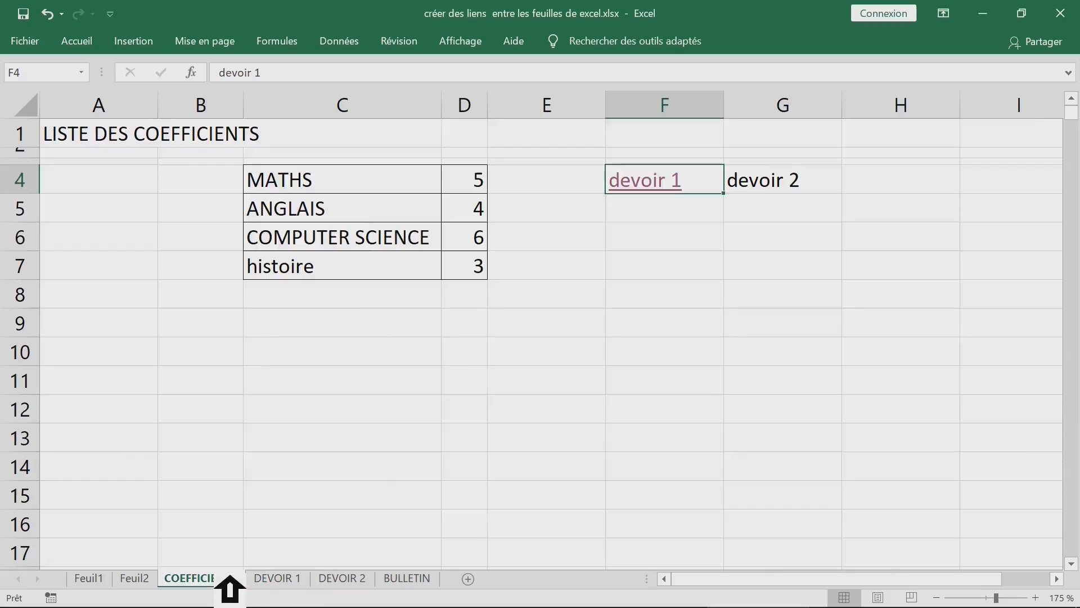
- Hyperlink cell G4 on the COEFFICIENTS sheet to the 'DEVOIR 2' sheet in this document
left_click(791, 188)
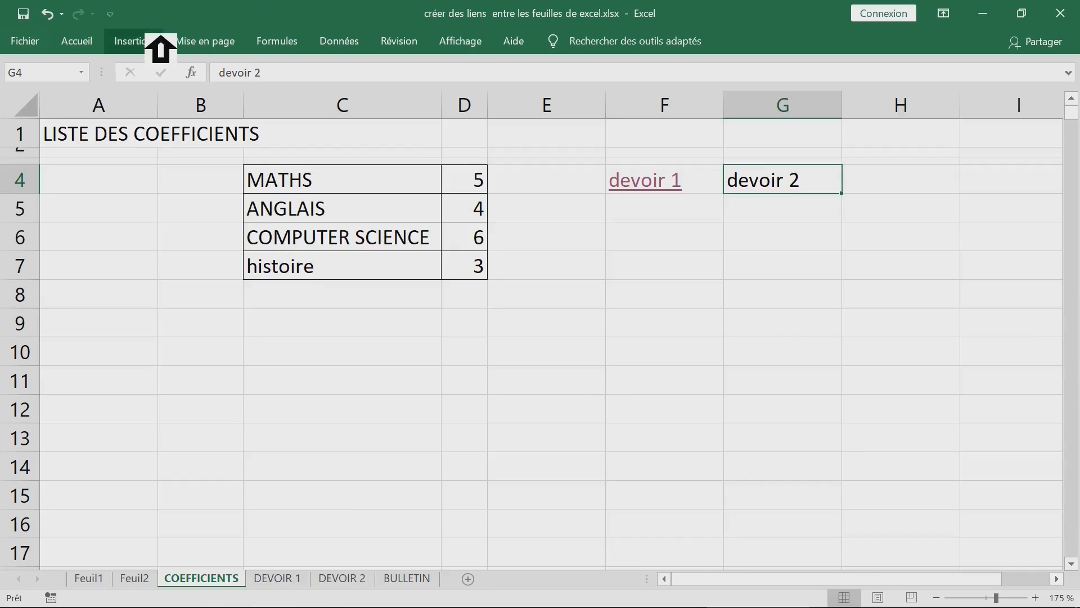
left_click(157, 40)
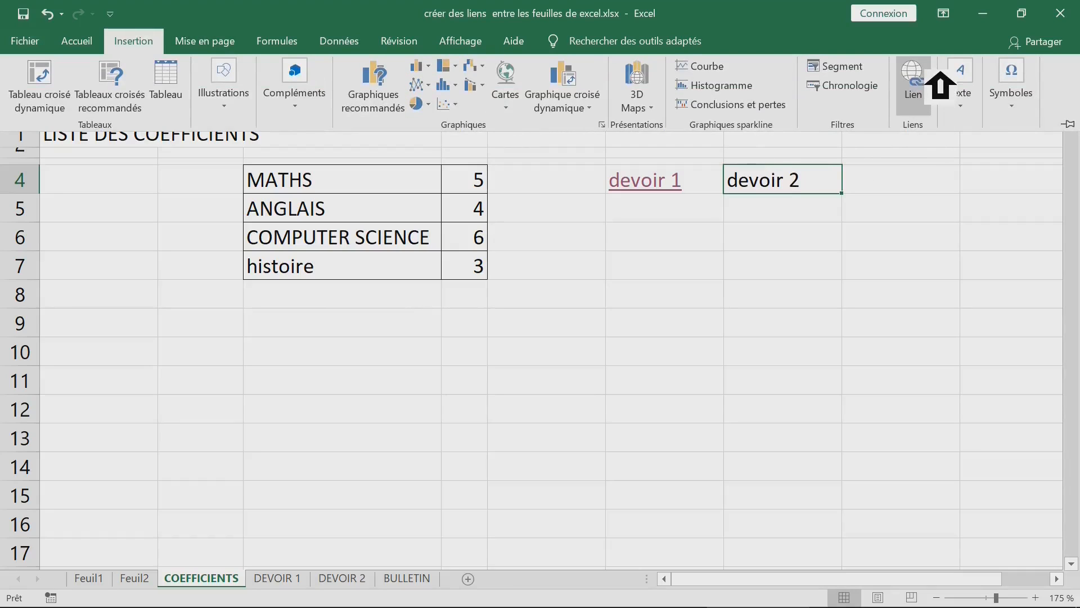
left_click(913, 79)
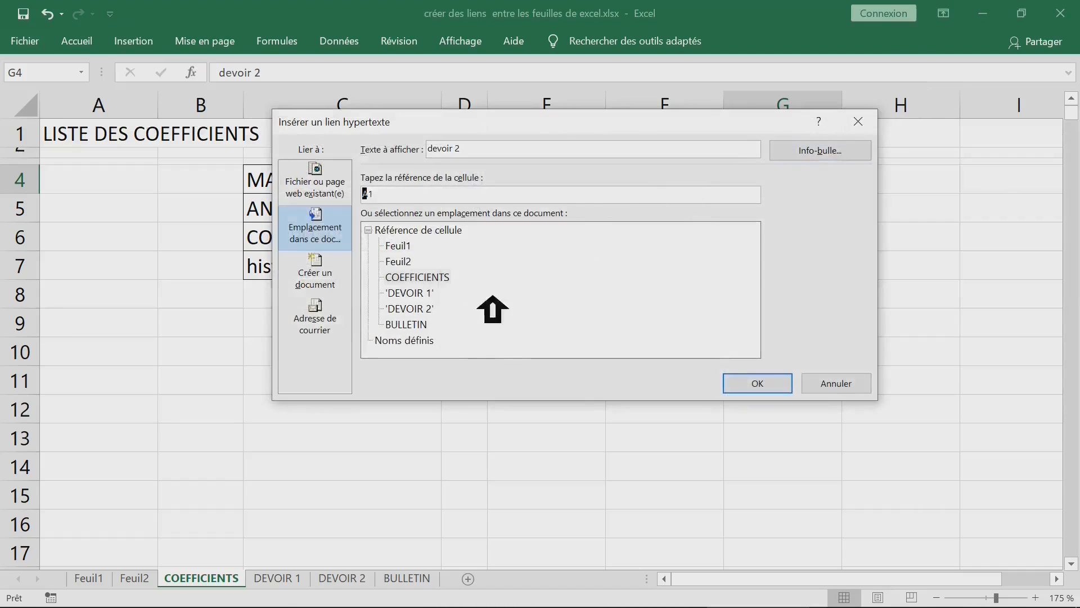
left_click_drag(567, 134, 415, 102)
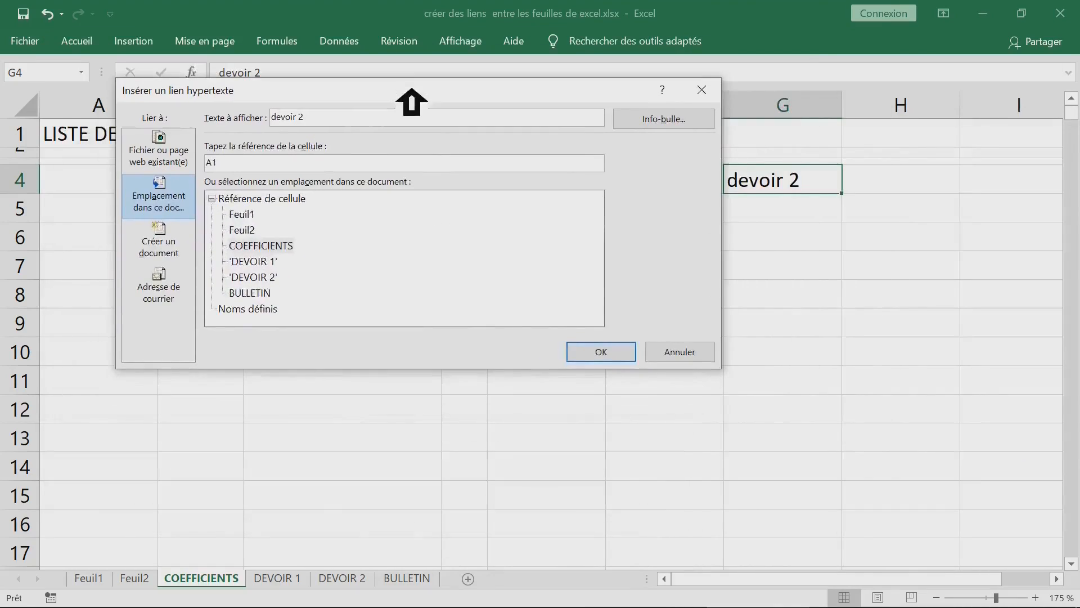
left_click(273, 278)
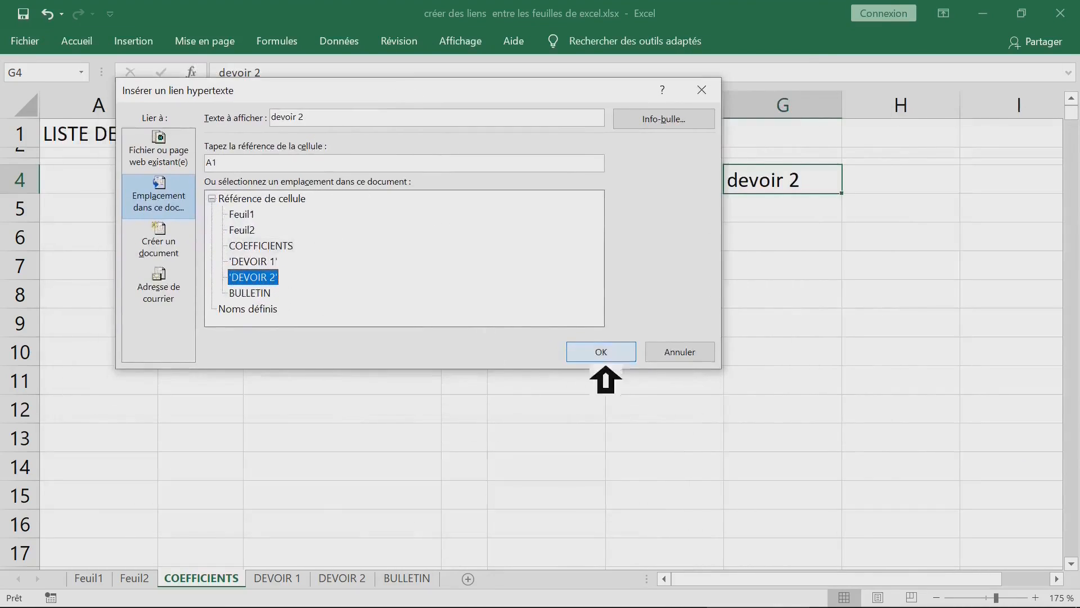
left_click(604, 355)
left_click(706, 307)
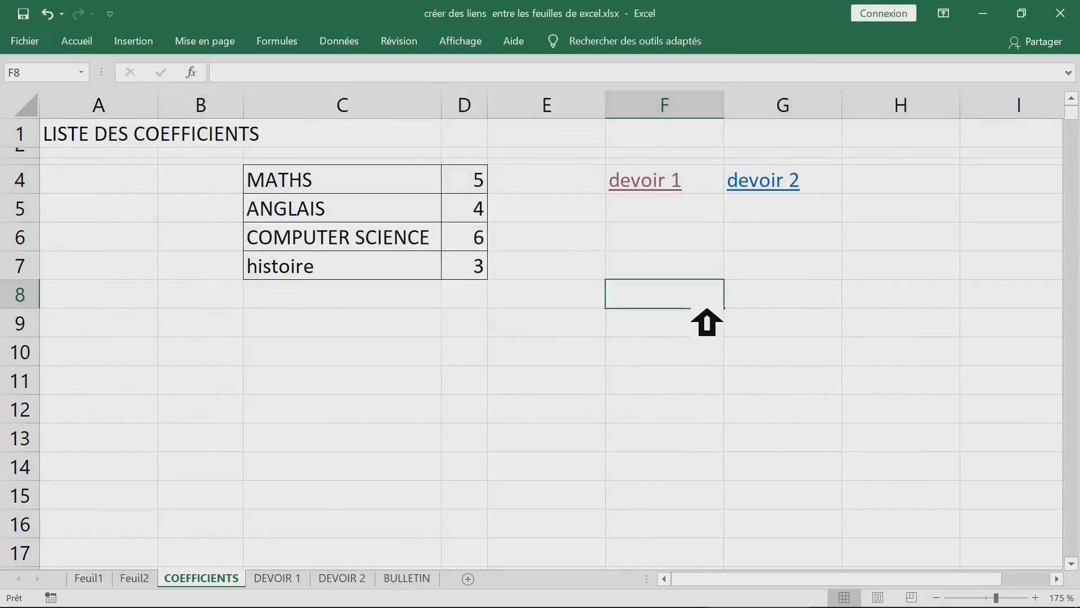
- Follow cell G4's link to check its target sheet, and return to the COEFFICIENTS sheet
left_click(792, 185)
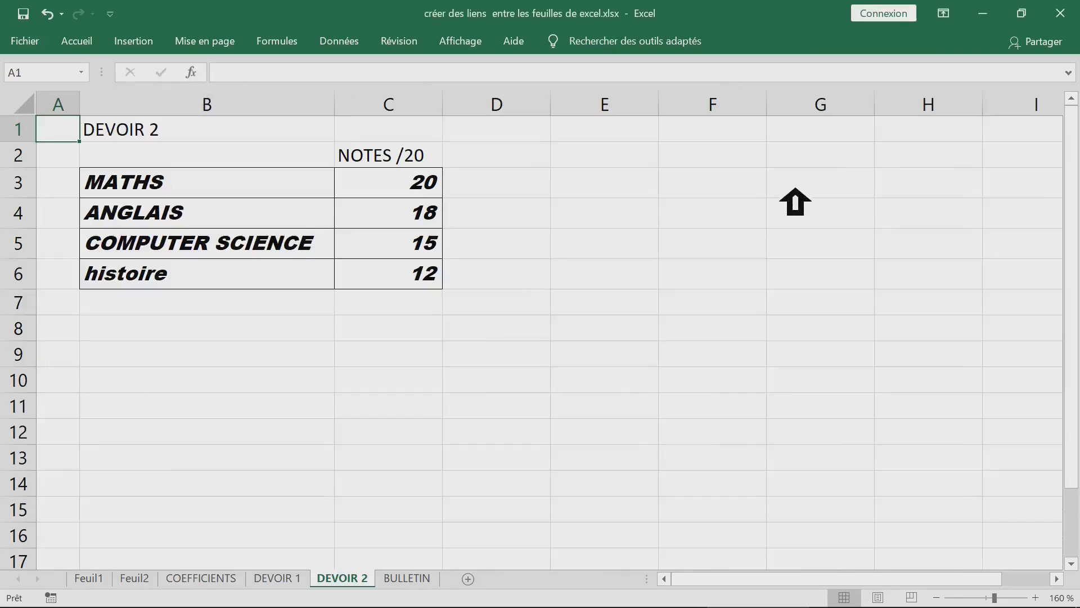
left_click_drag(108, 145, 552, 347)
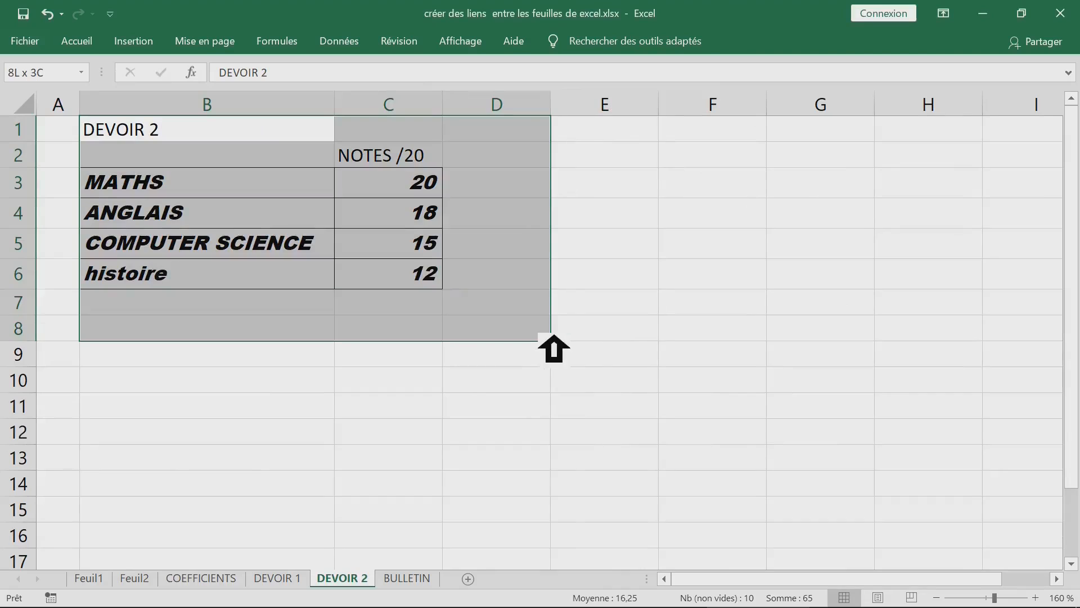
left_click(726, 335)
left_click(227, 578)
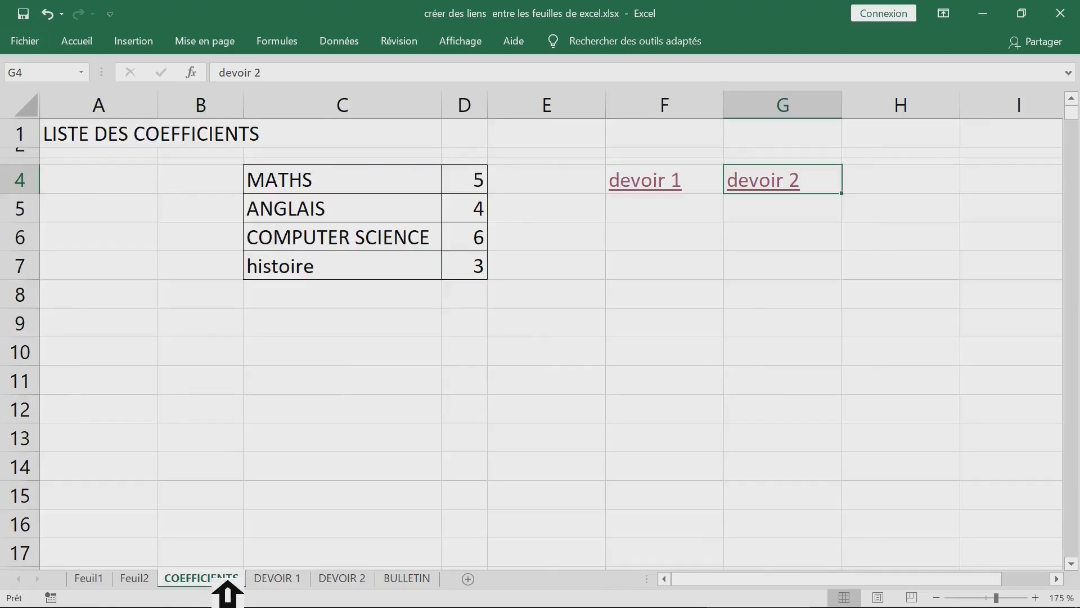
left_click(723, 275)
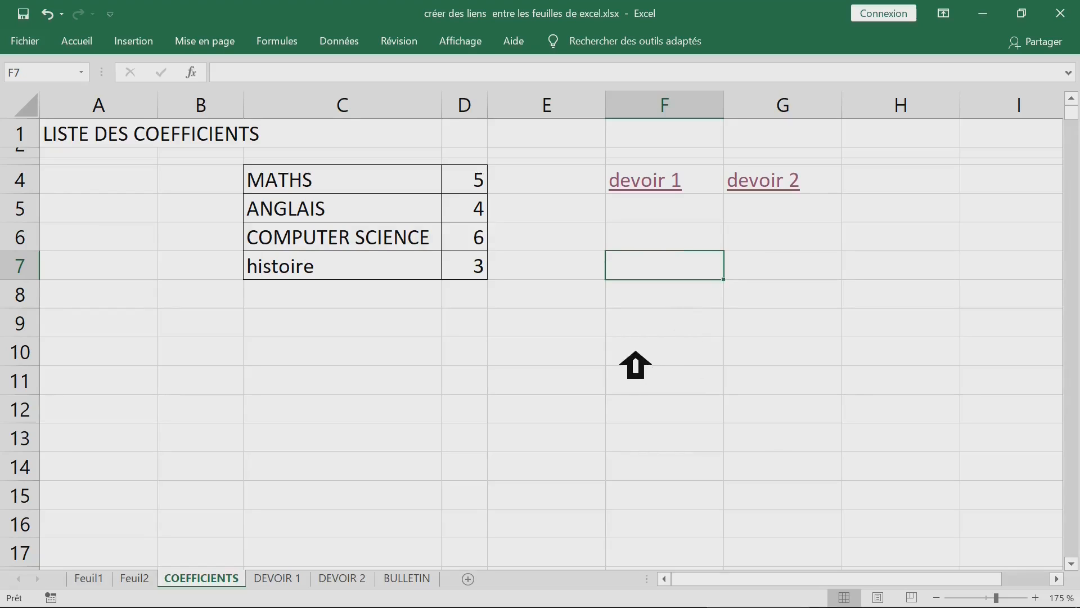
- On the BULLETIN sheet, follow the black coefficients arrow's link to check its target, and return to BULLETIN
left_click(419, 578)
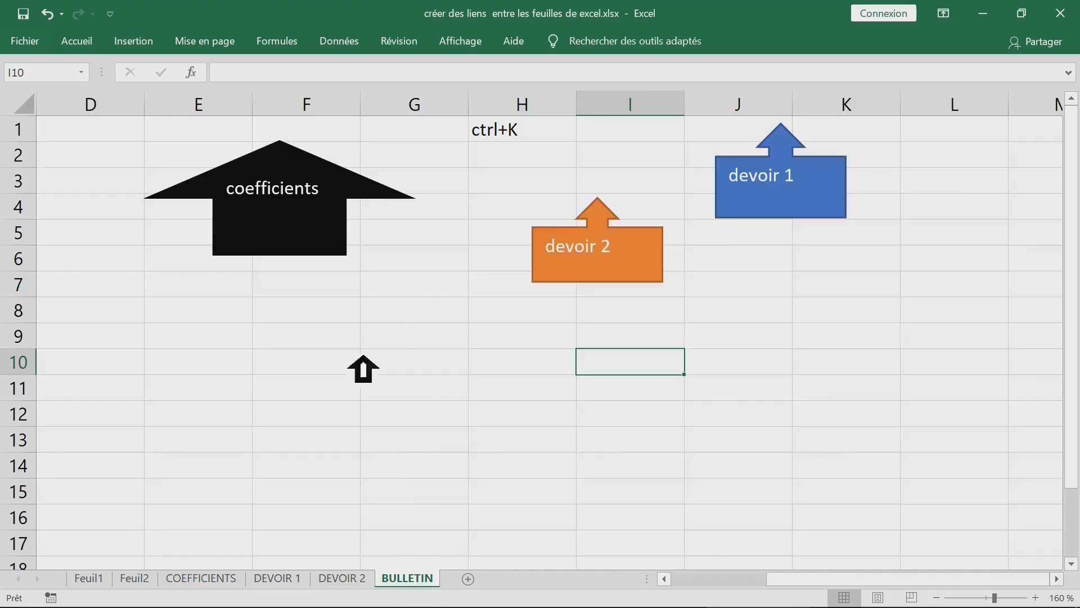
left_click(531, 312)
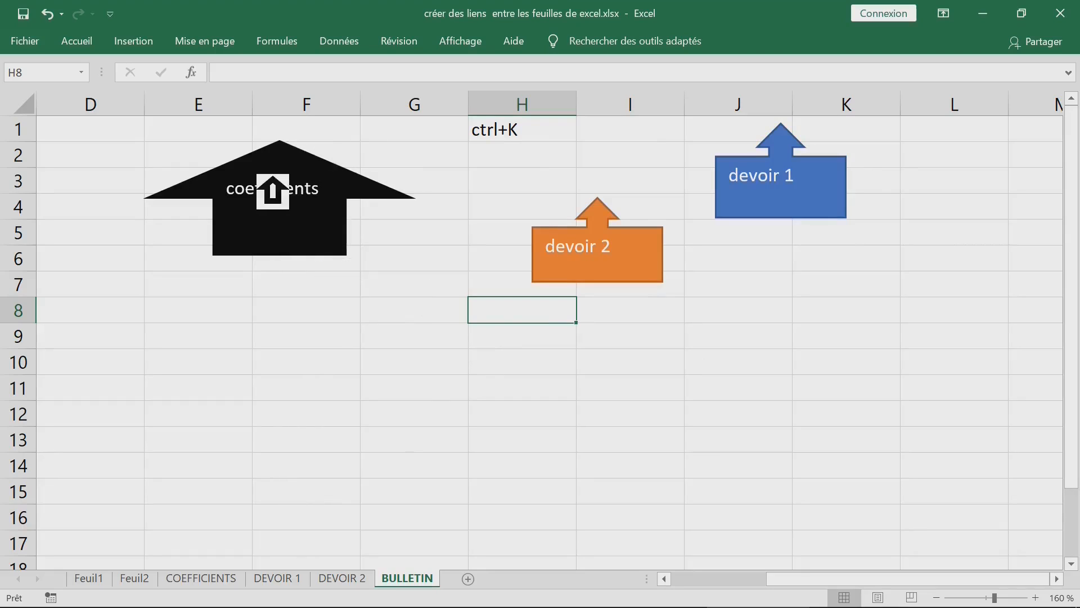
right_click(259, 178)
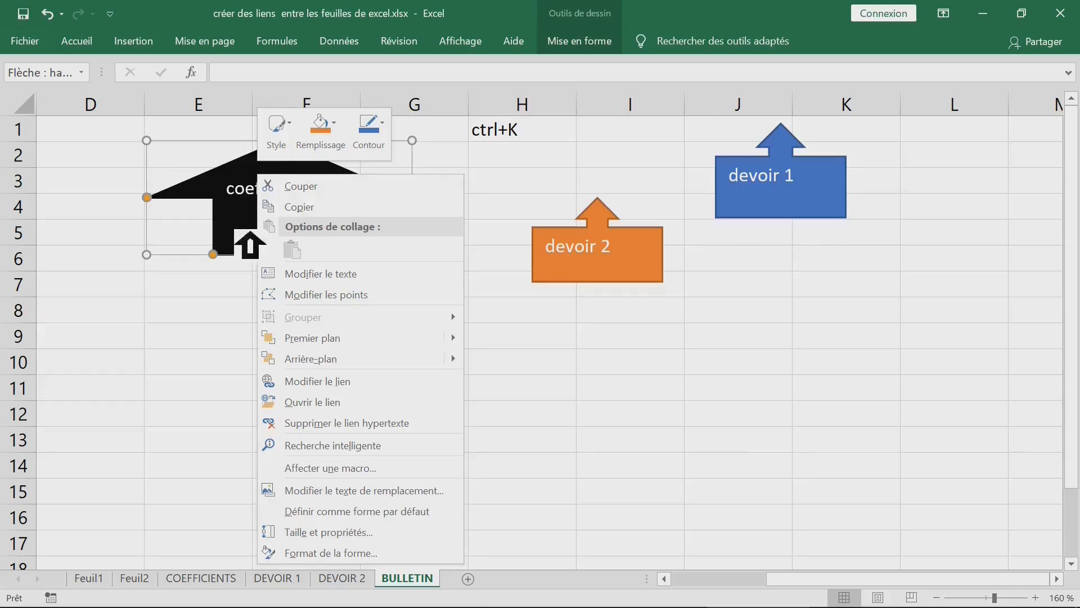
key("Escape")
left_click(574, 394)
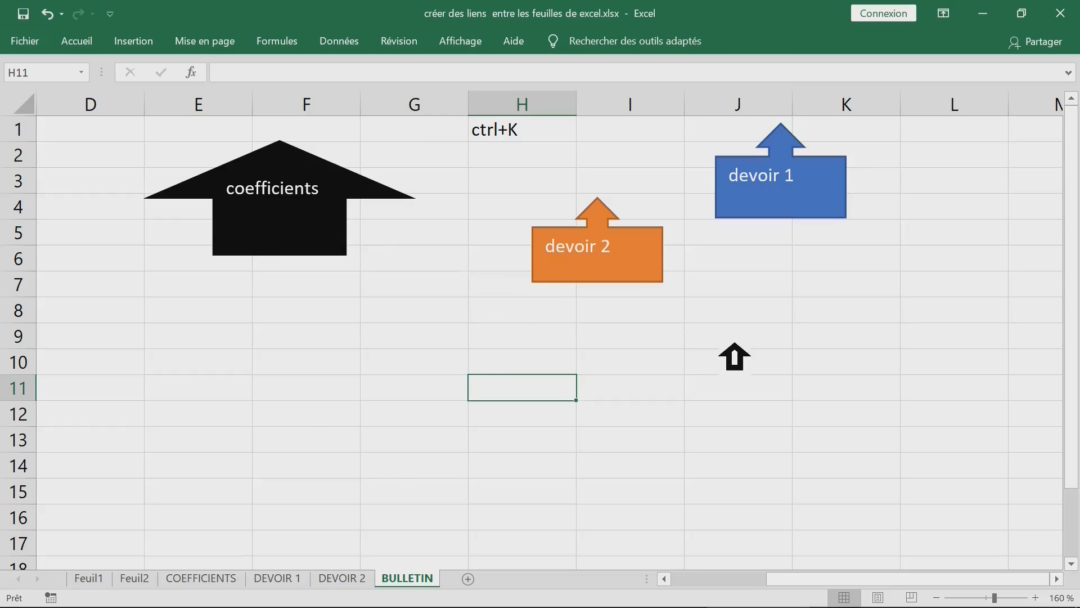
left_click(349, 242)
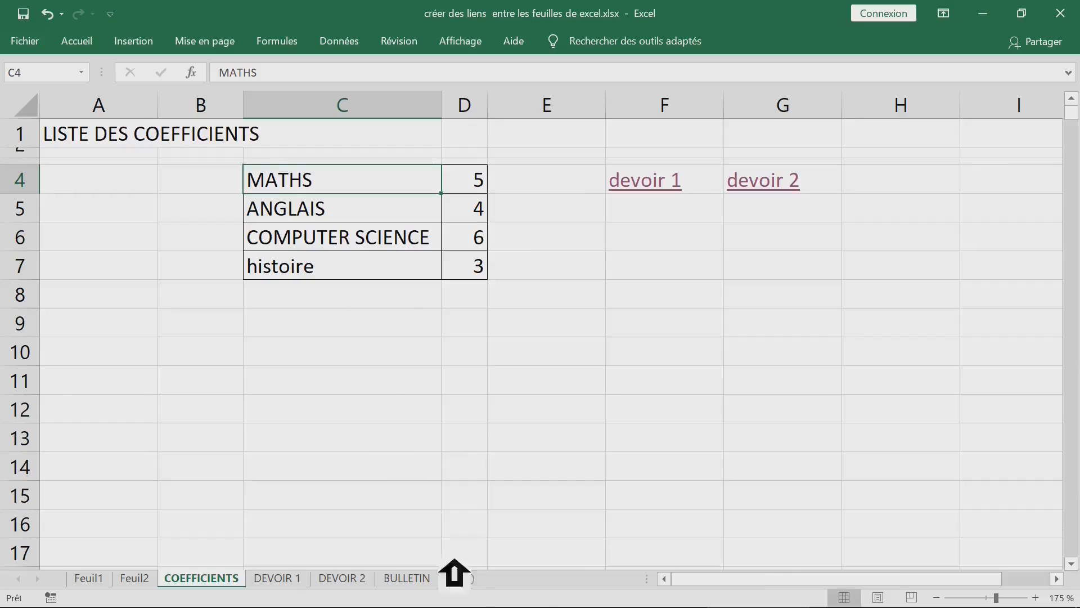
left_click(431, 576)
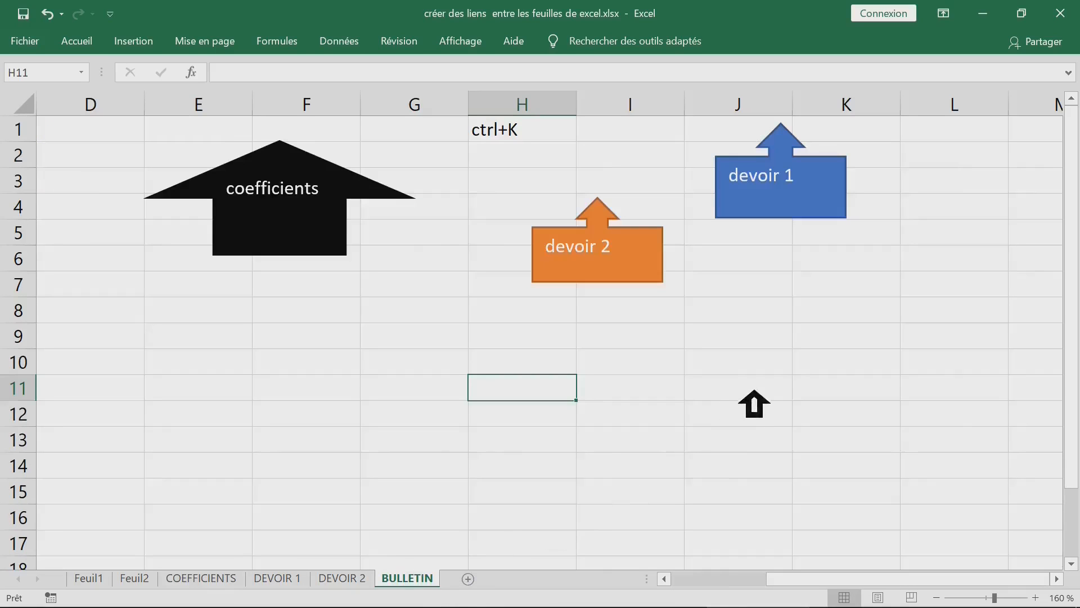
- Change the linked coefficients arrow on the BULLETIN sheet into a smiley face shape
right_click(279, 201)
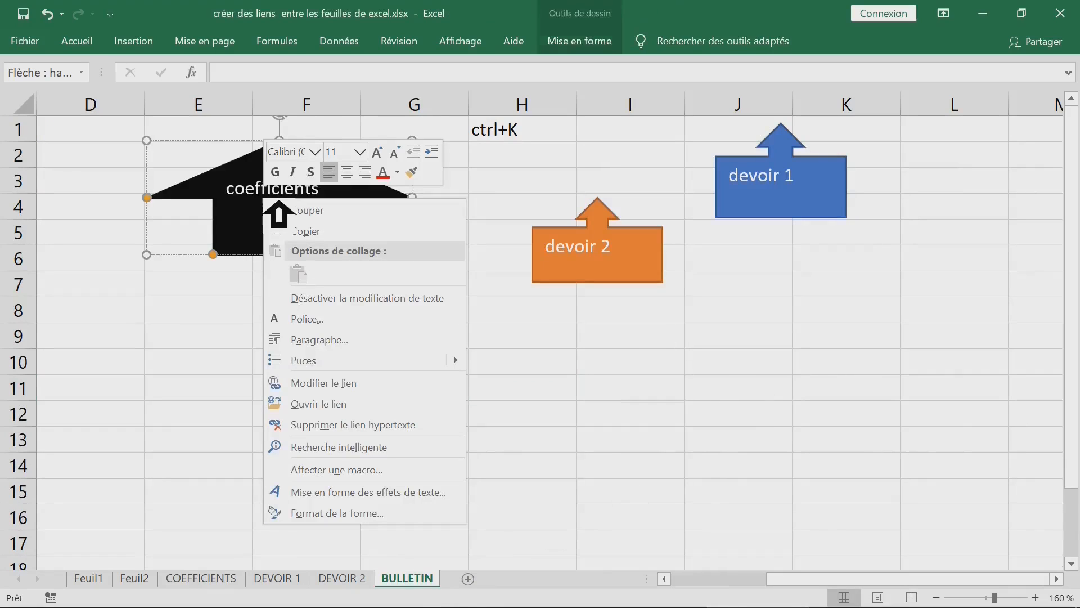
left_click(599, 46)
left_click(599, 45)
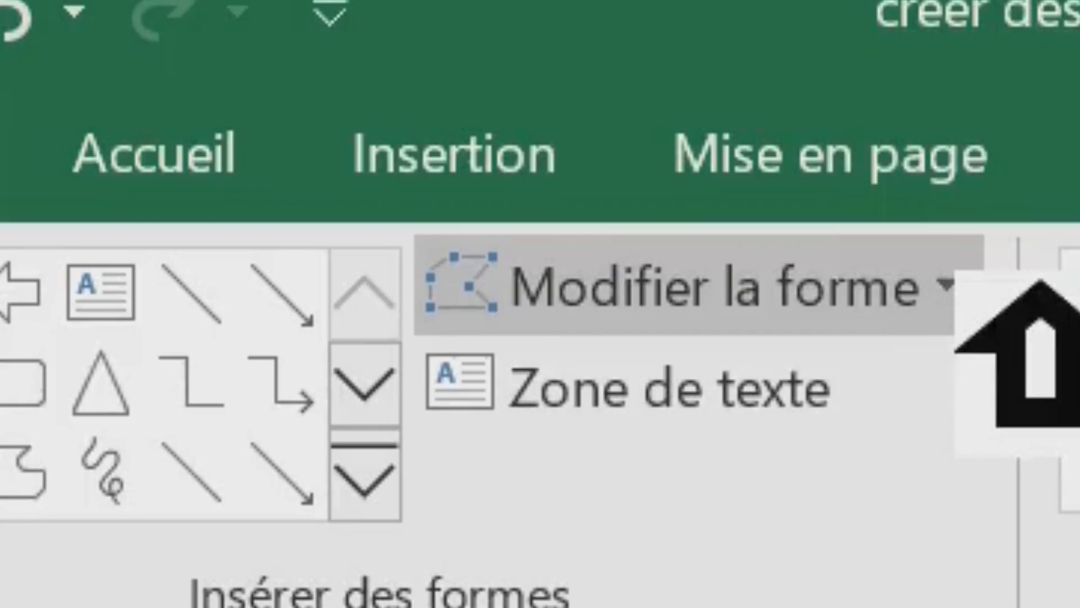
left_click(956, 275)
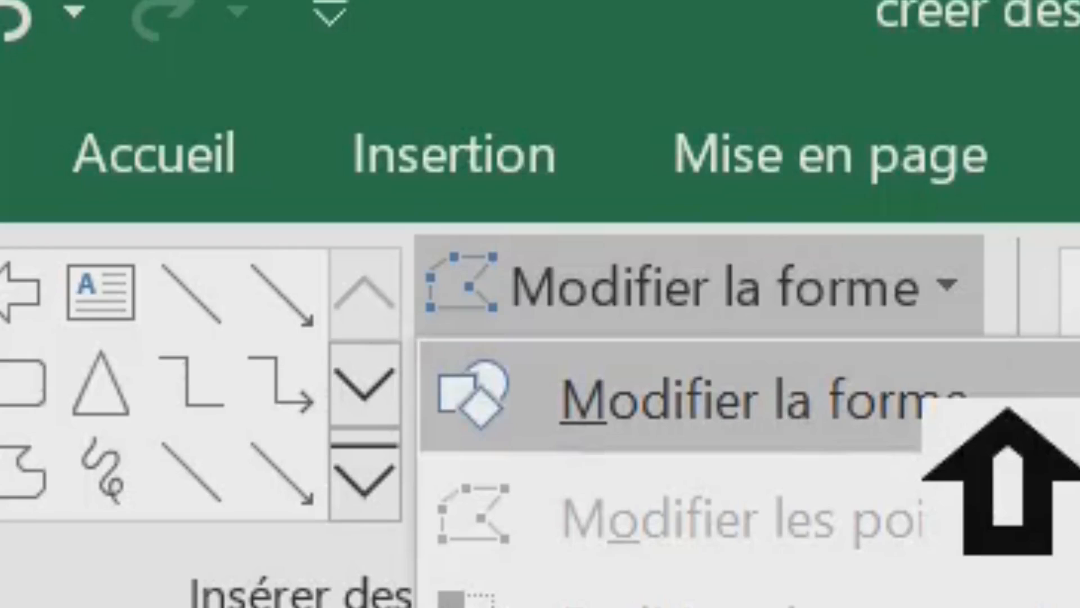
mouse_move(1008, 408)
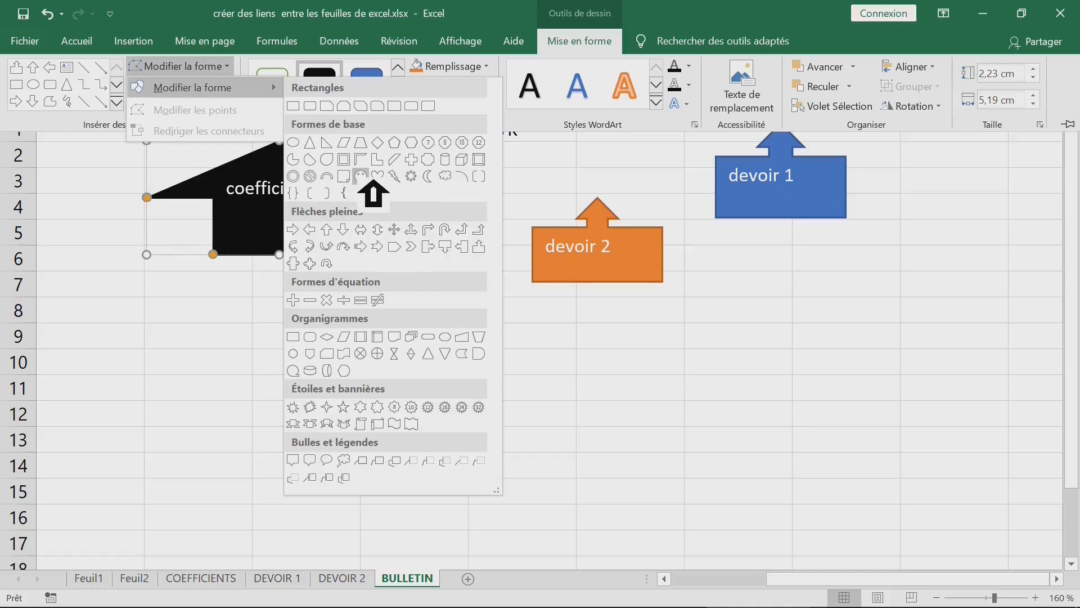
left_click(363, 177)
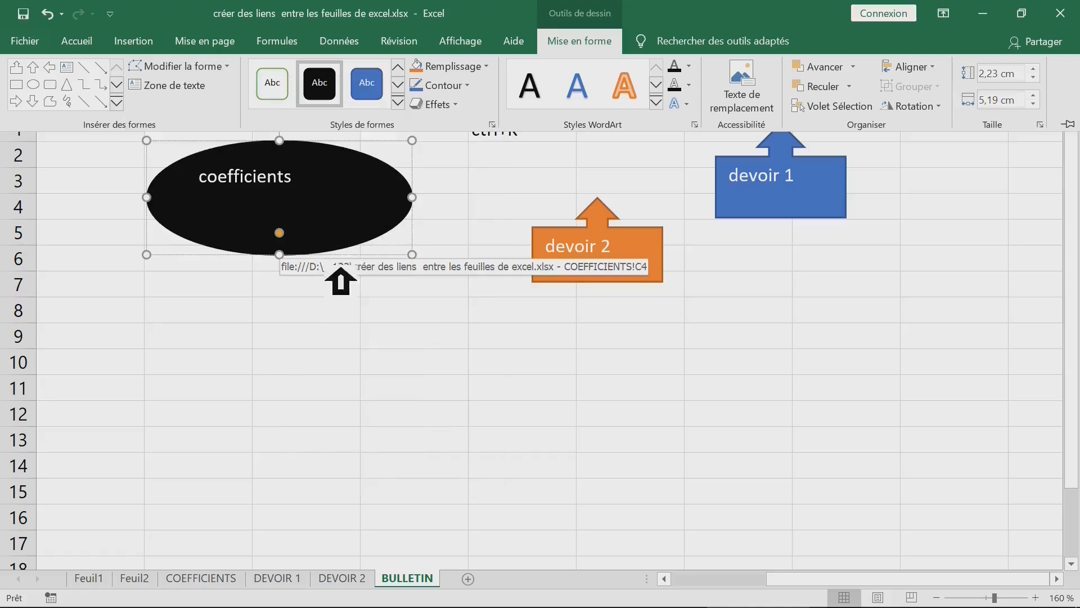
- Stretch the coefficients smiley shape downward to a height of about 3.04 cm
left_click(292, 283)
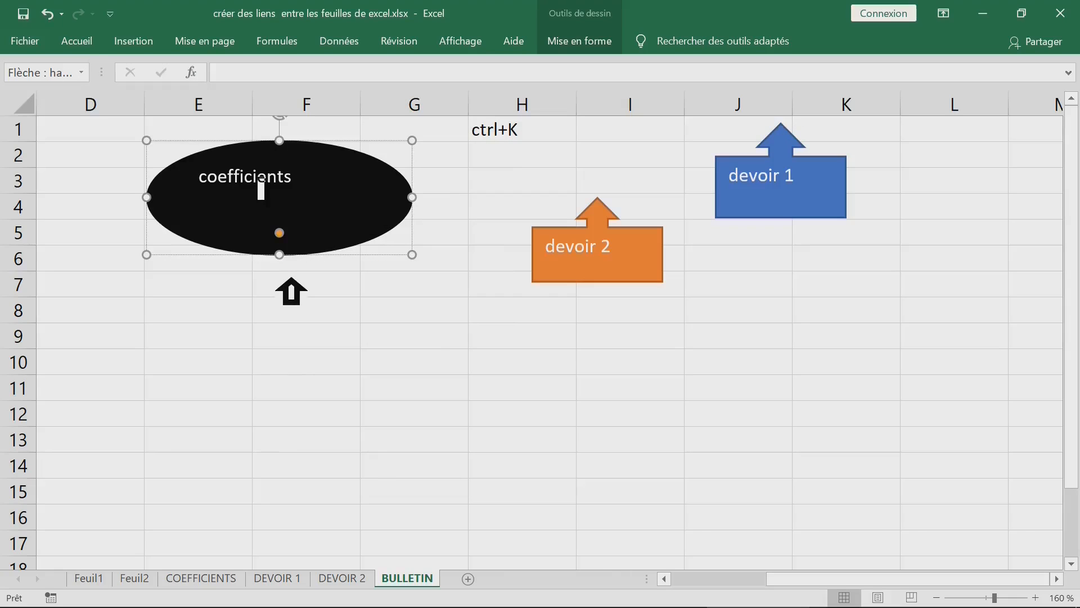
left_click(290, 279)
left_click_drag(290, 283, 289, 309)
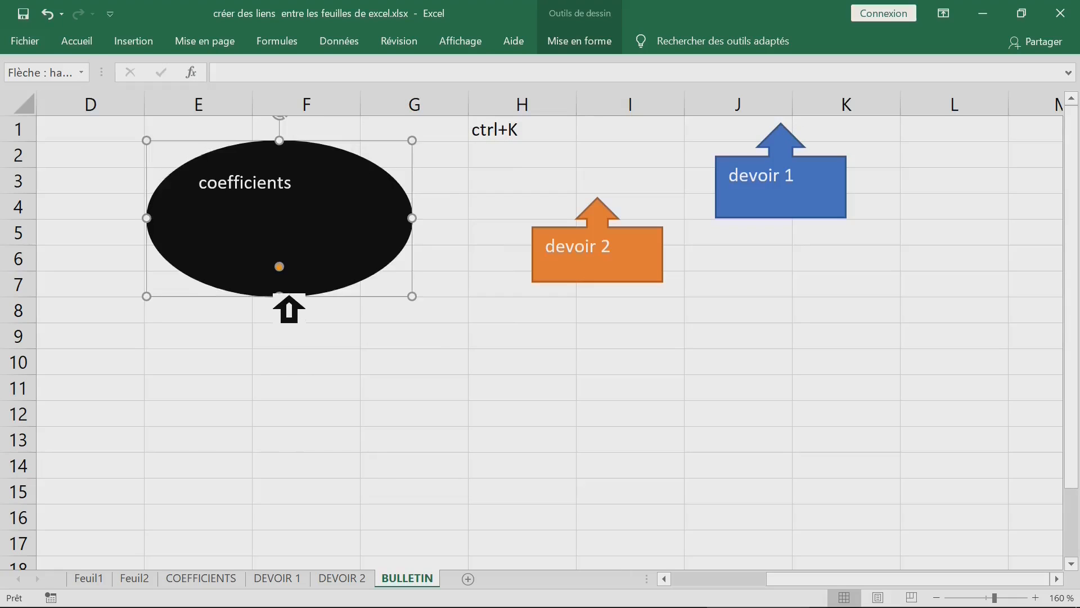
- Apply the light style with a green outline to the coefficients smiley and narrow the shape from its outer edge
left_click(599, 39)
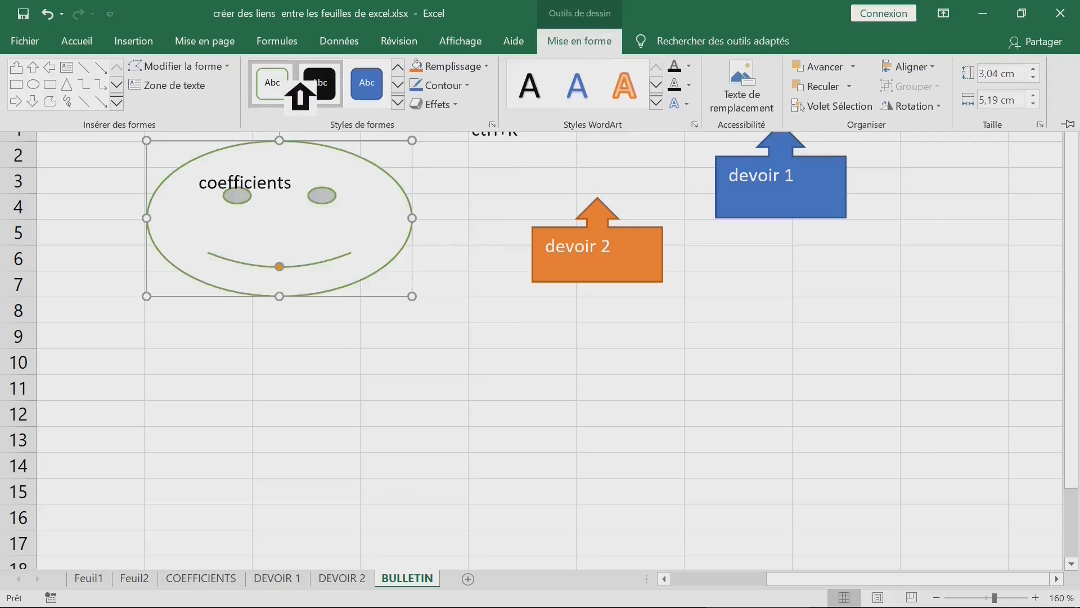
left_click(419, 223)
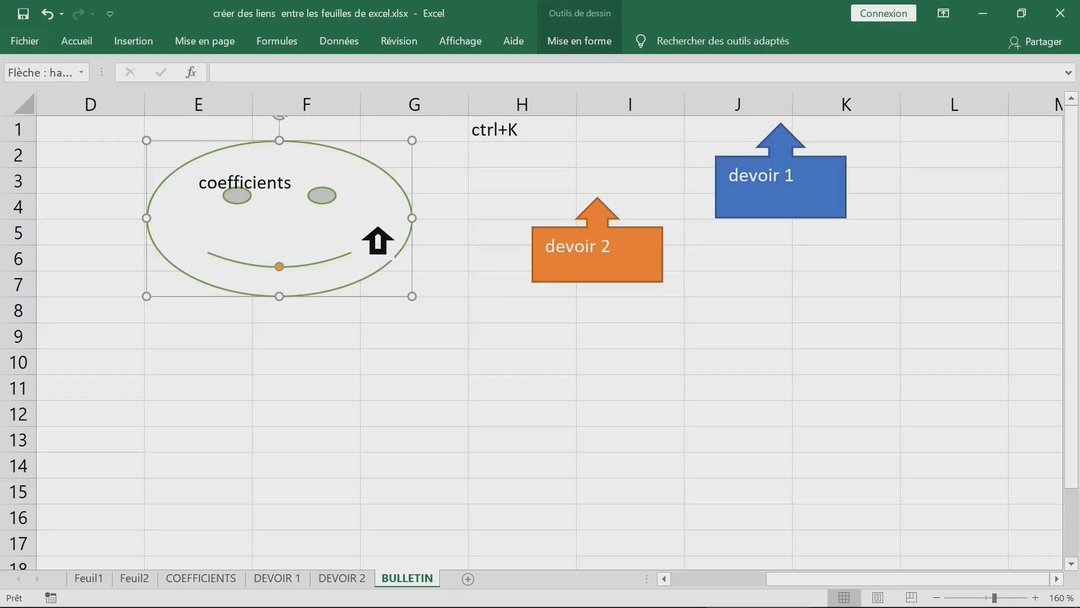
left_click_drag(427, 218, 365, 218)
left_click(388, 344)
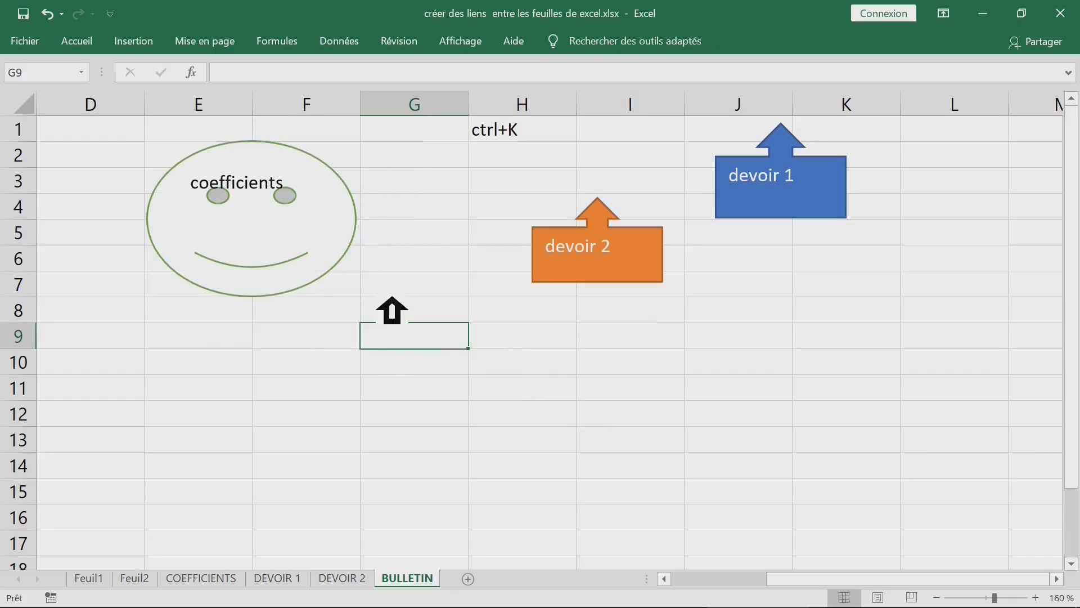
left_click(247, 217)
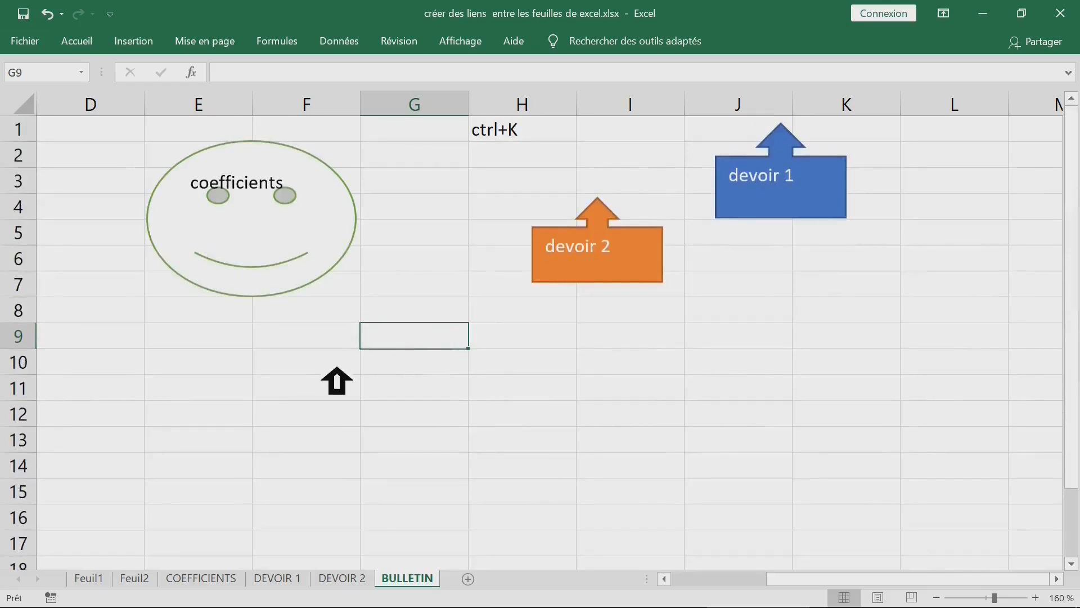
left_click(328, 368)
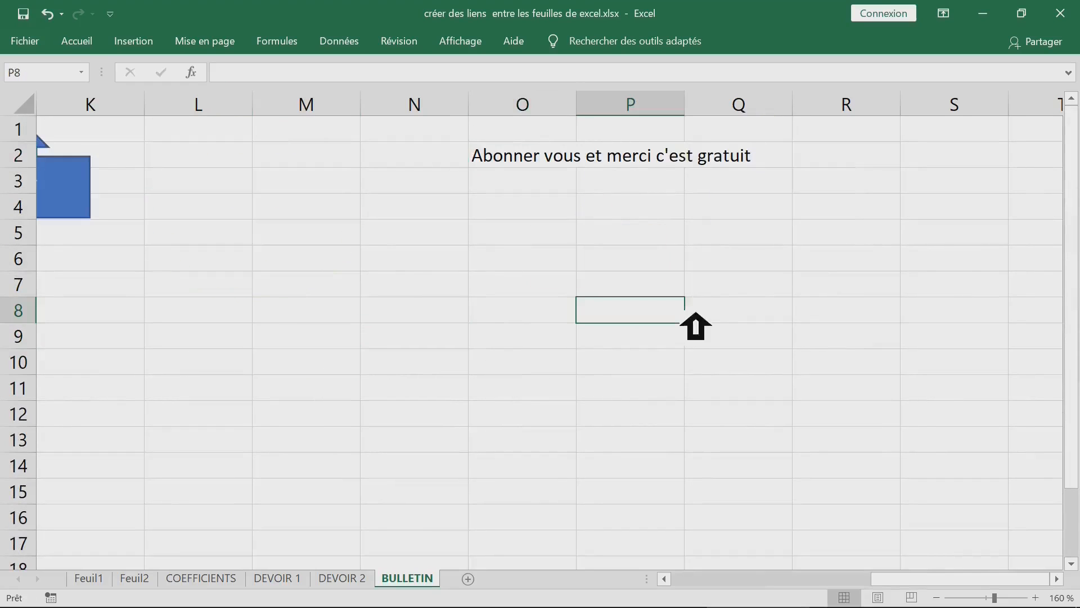
- Enter "lien" in cell O3 of the BULLETIN sheet and hyperlink it to the channel's YouTube subscription URL ending in sub_confirmation=1
left_click(557, 178)
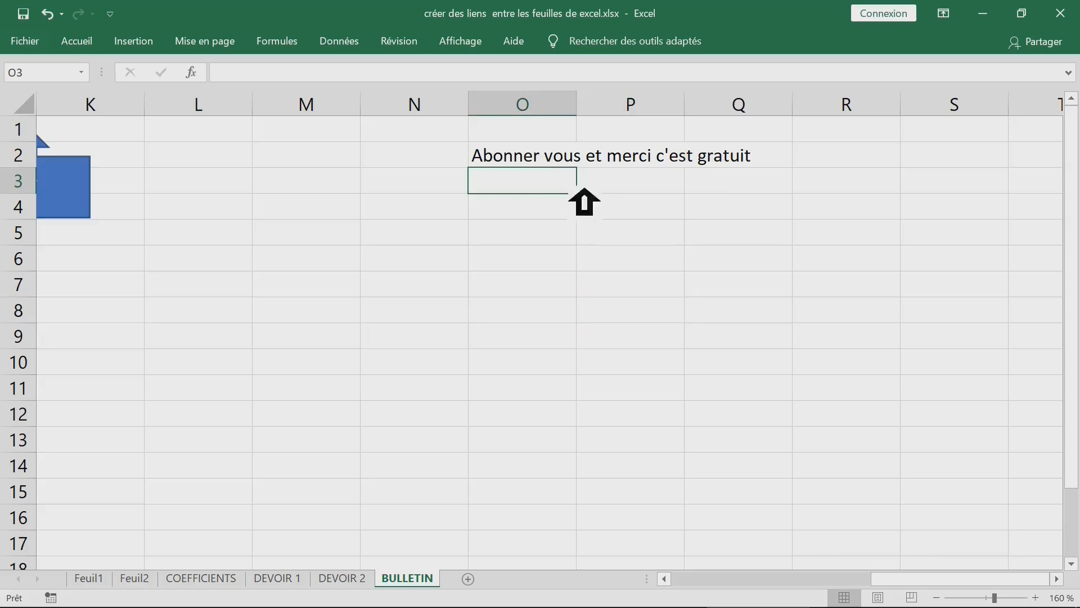
type("lien")
right_click(527, 179)
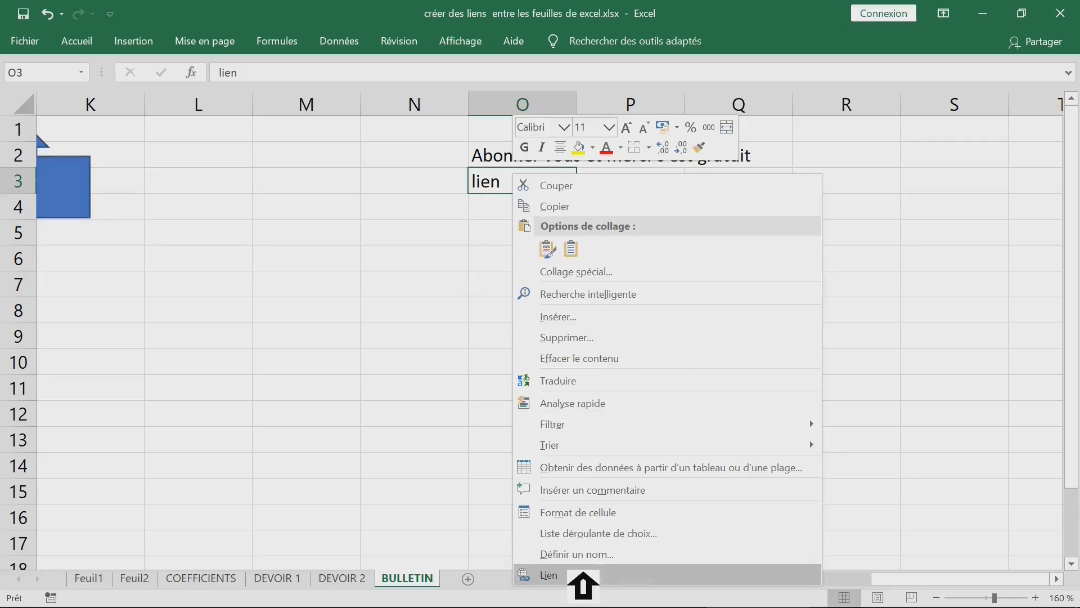
left_click(583, 574)
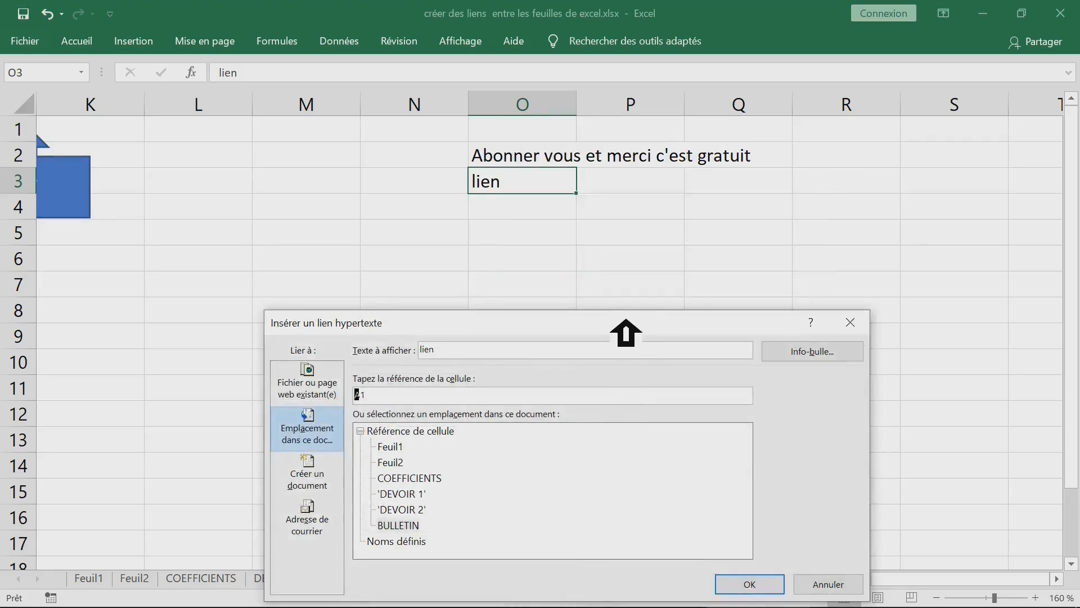
left_click_drag(626, 264, 636, 141)
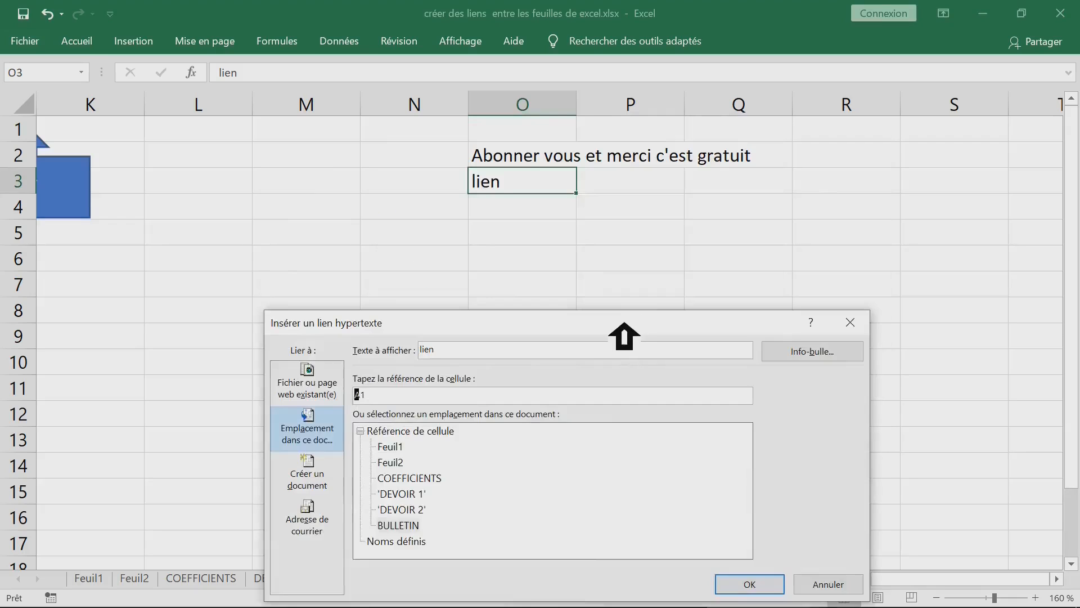
left_click_drag(624, 336, 635, 154)
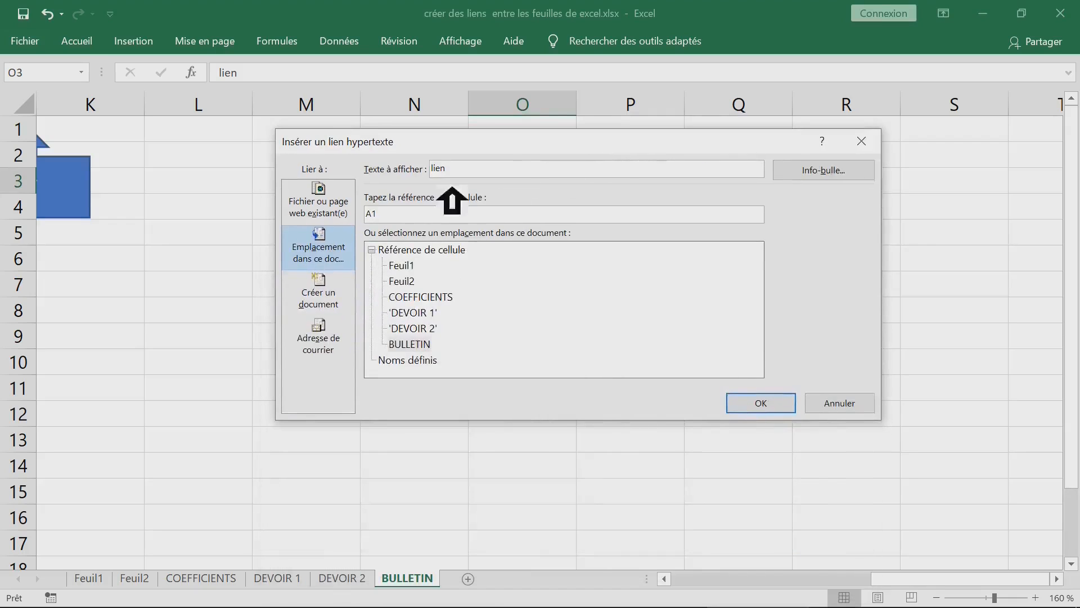
left_click(337, 213)
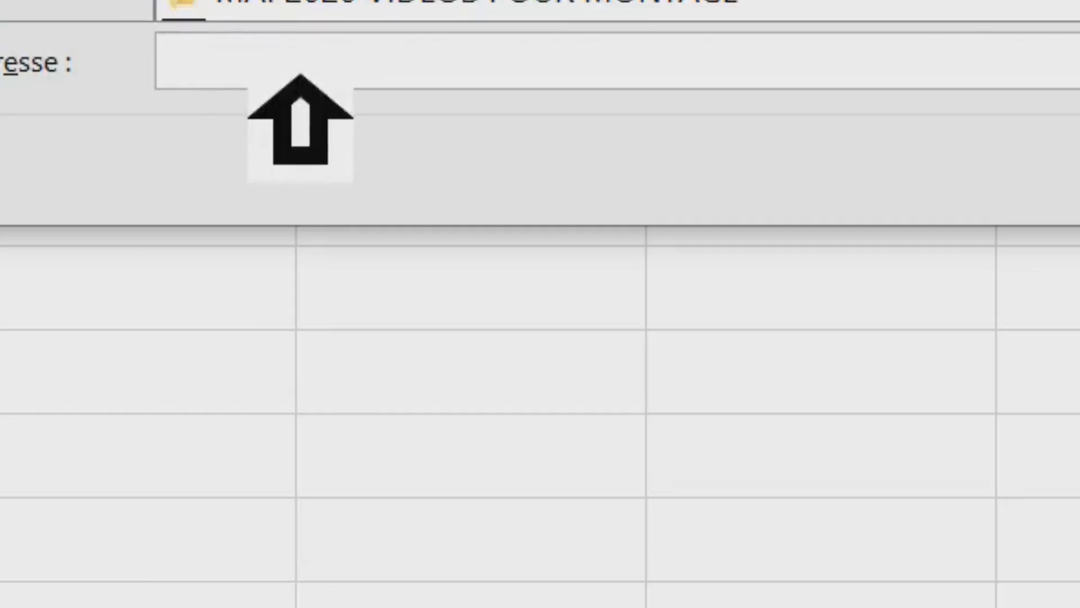
type("https://www.youtube.com/user/mrsimlaoui?sub_confirmation=1")
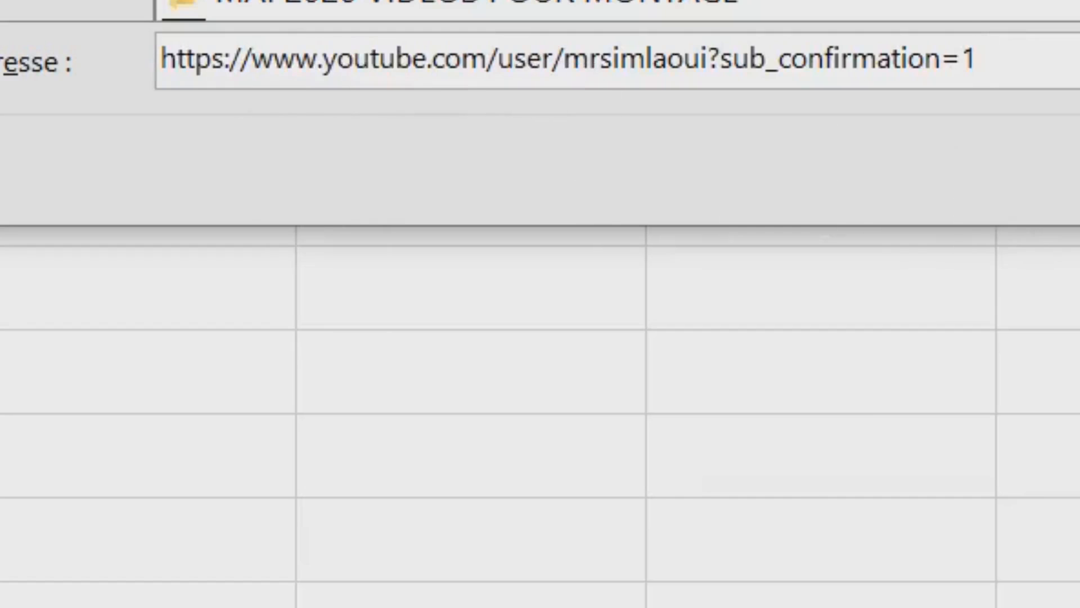
left_click(769, 405)
left_click(595, 291)
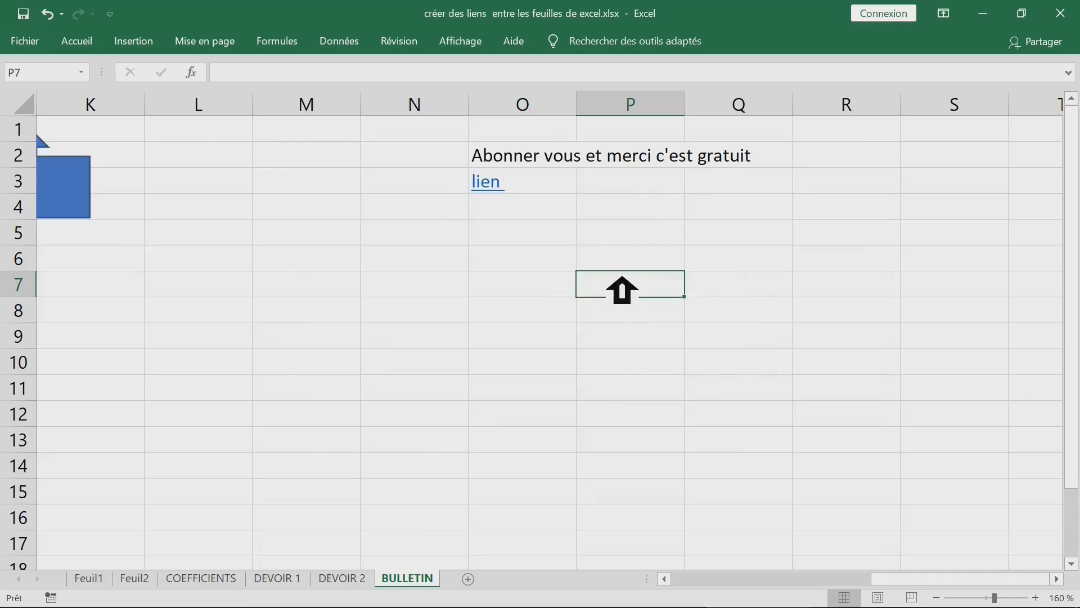
- Follow the lien hyperlink in cell O3 to check its target page
left_click(509, 183)
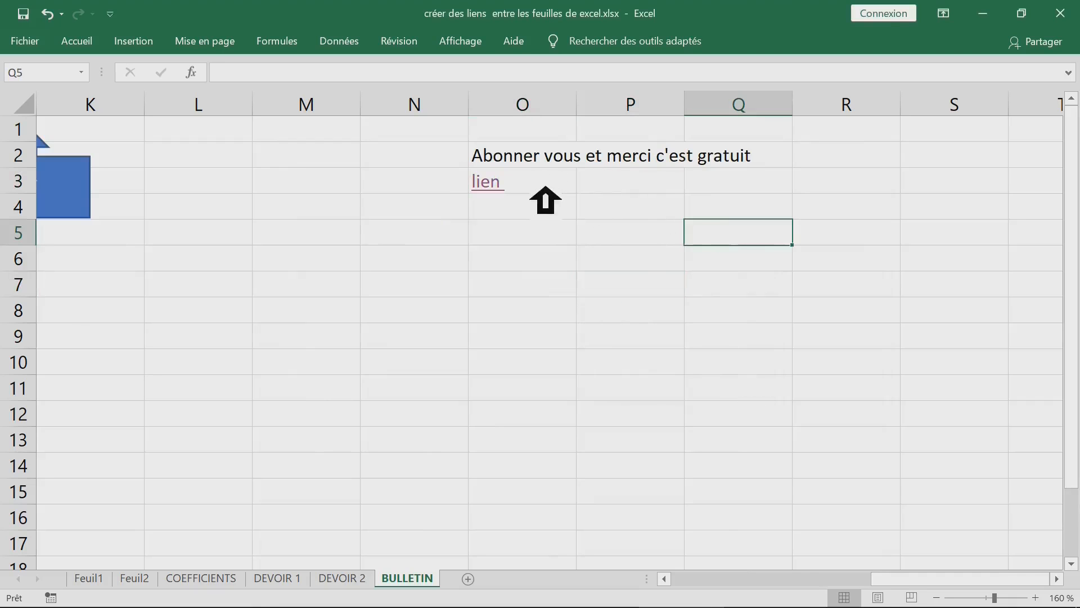
left_click(512, 182)
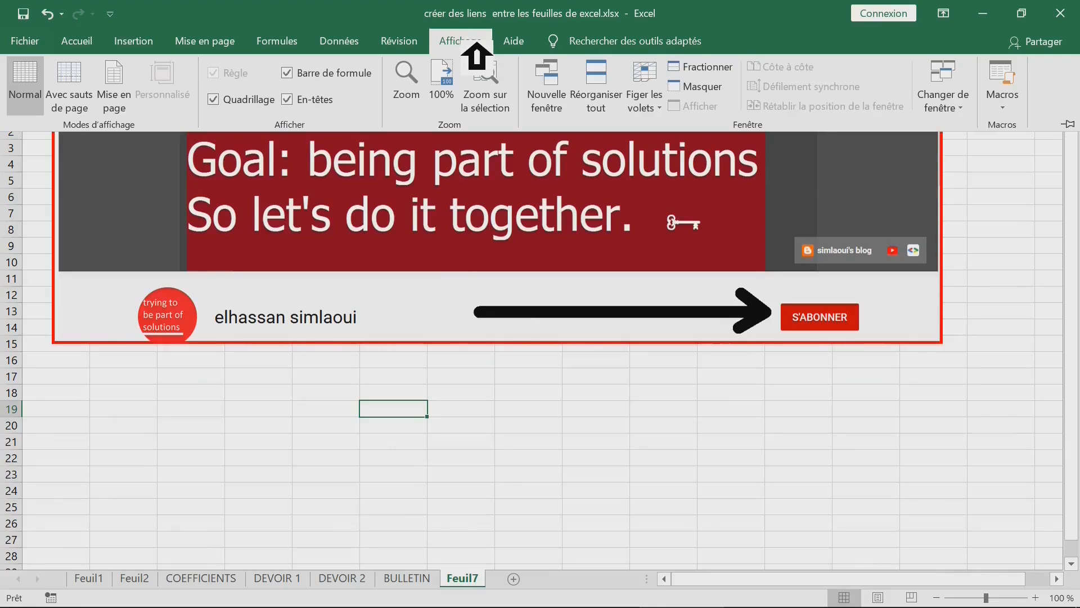
left_click(410, 48)
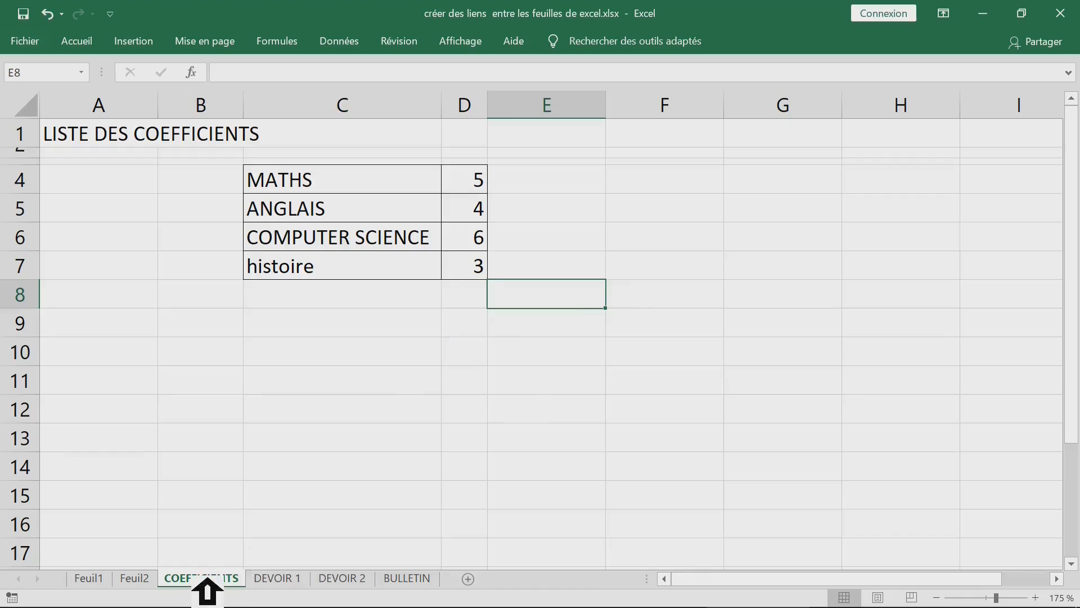
- Review the COEFFICIENTS, DEVOIR 1, DEVOIR 2 and BULLETIN sheets, including the BULLETIN headings in column A
left_click(285, 579)
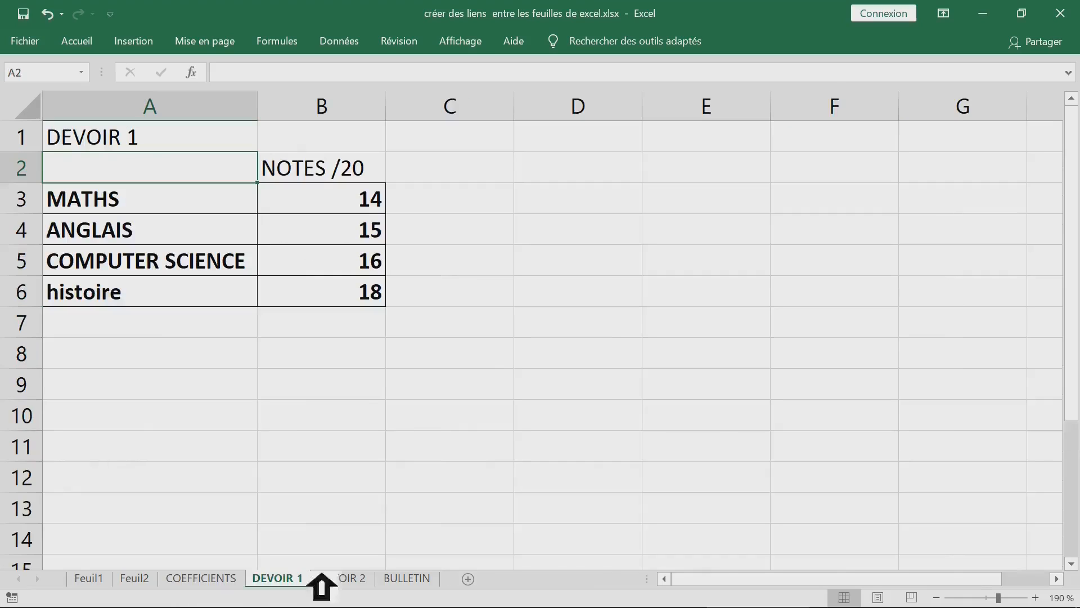
left_click(355, 578)
left_click(412, 578)
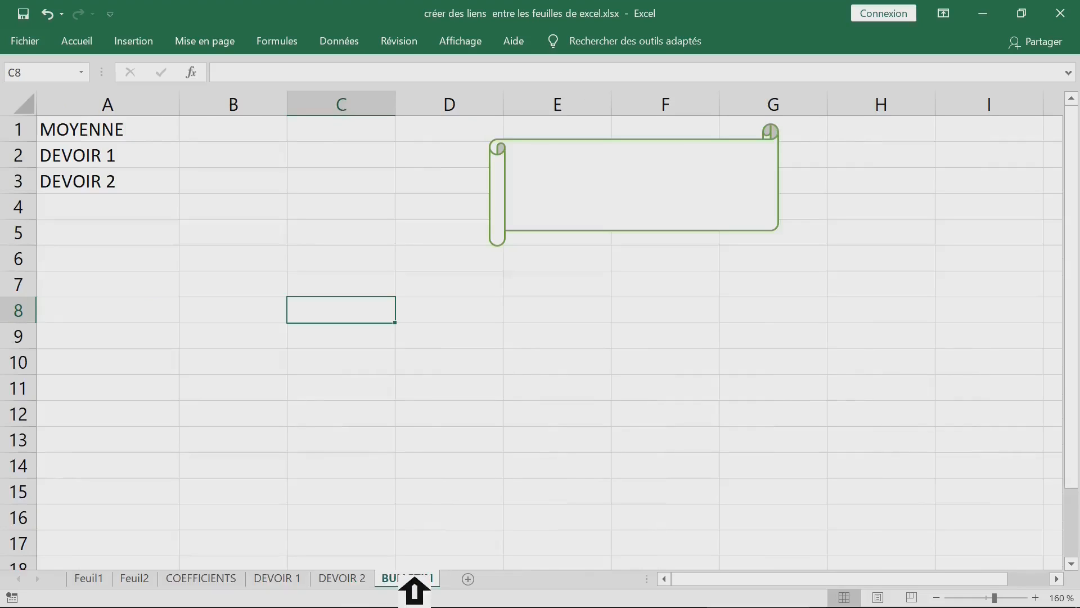
left_click(648, 313)
left_click(111, 161)
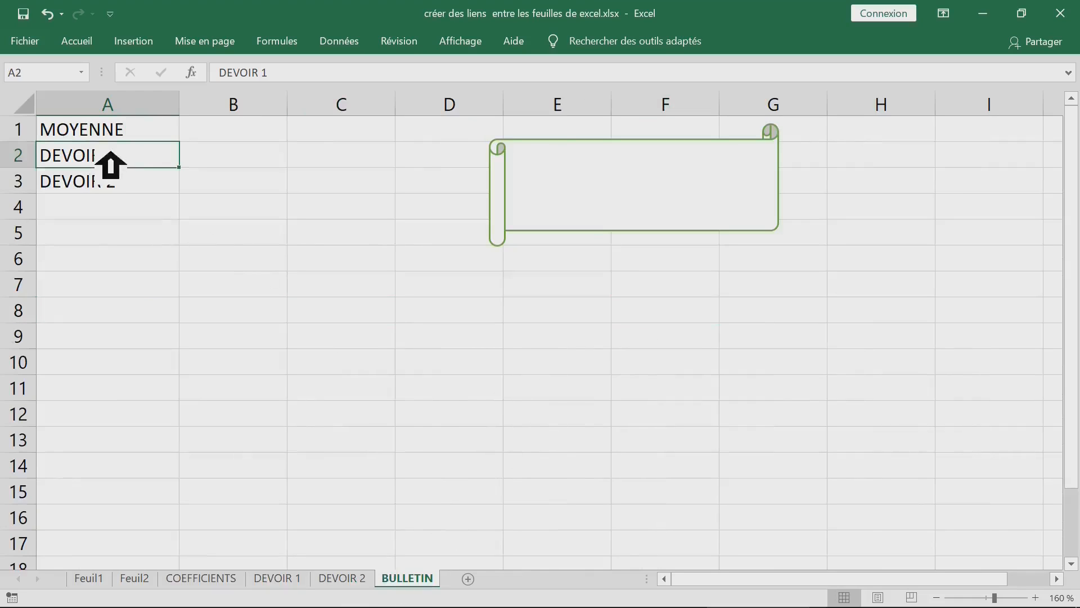
left_click(169, 186)
left_click_drag(233, 156, 233, 209)
left_click(323, 291)
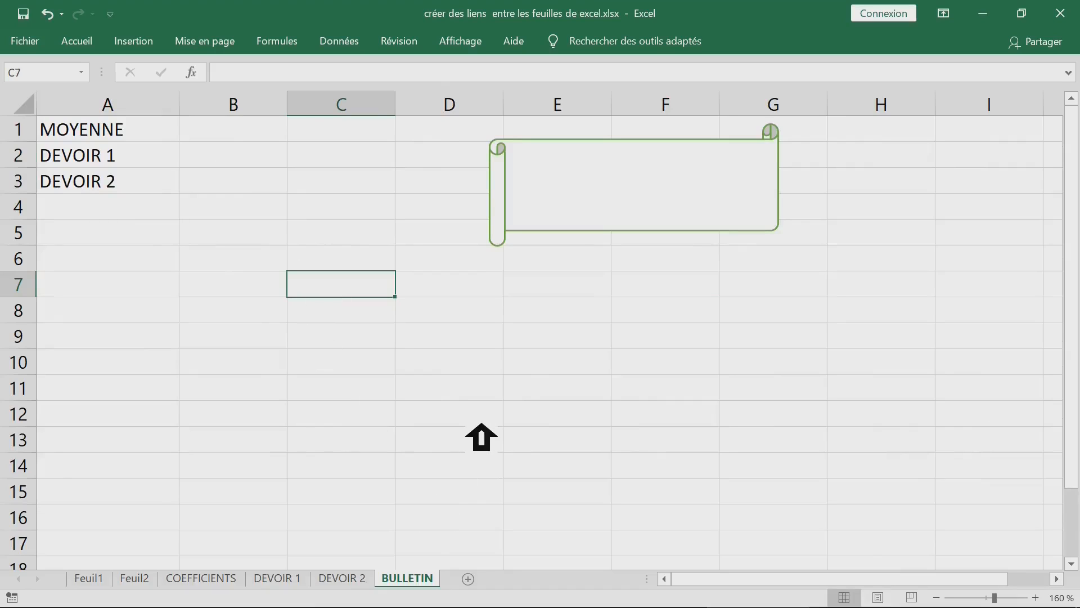
left_click(207, 579)
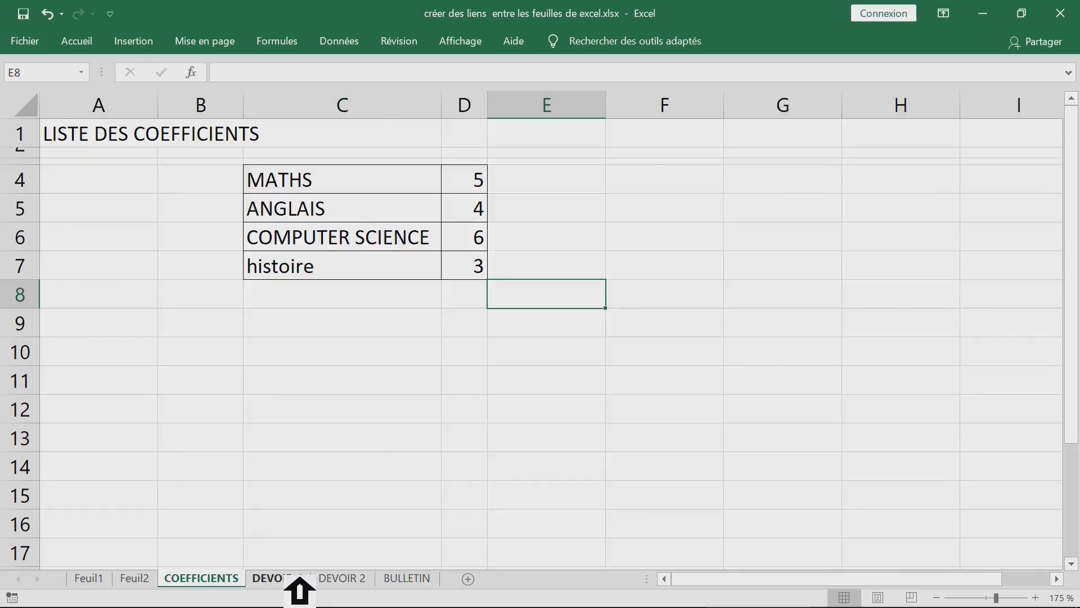
left_click(299, 579)
left_click(344, 579)
left_click(425, 580)
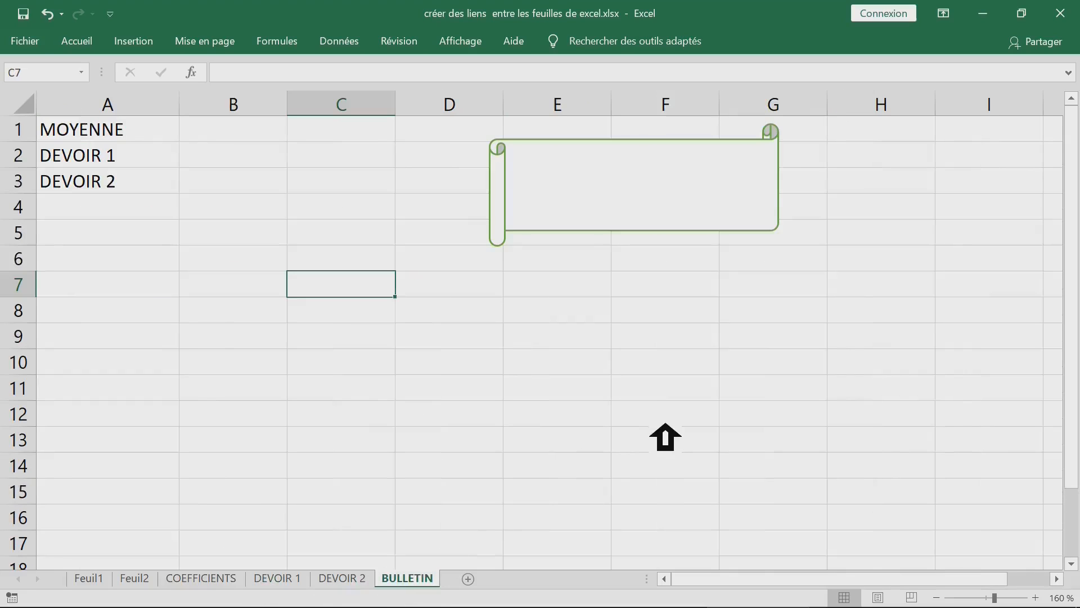
- Move the green-outlined parchment scroll shape on the BULLETIN sheet slightly downward
left_click(687, 339)
left_click(705, 200)
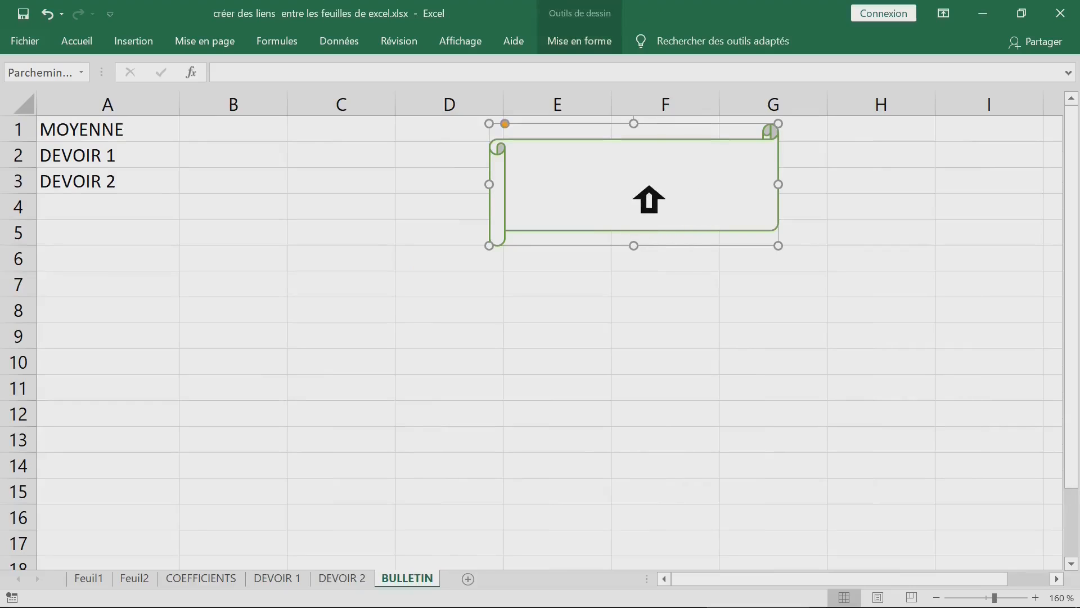
left_click_drag(688, 205, 683, 219)
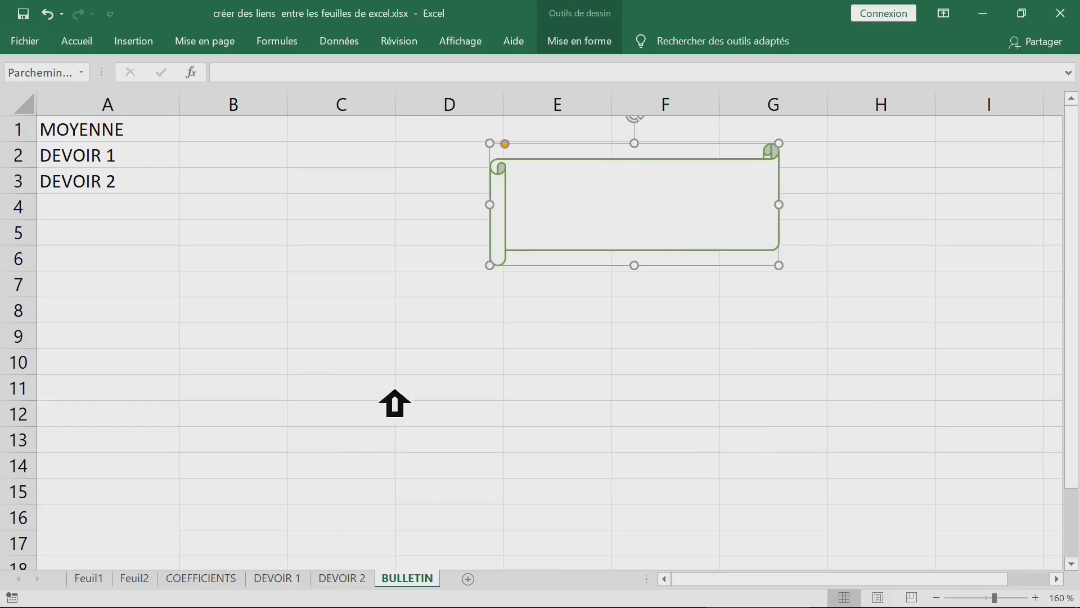
left_click(361, 335)
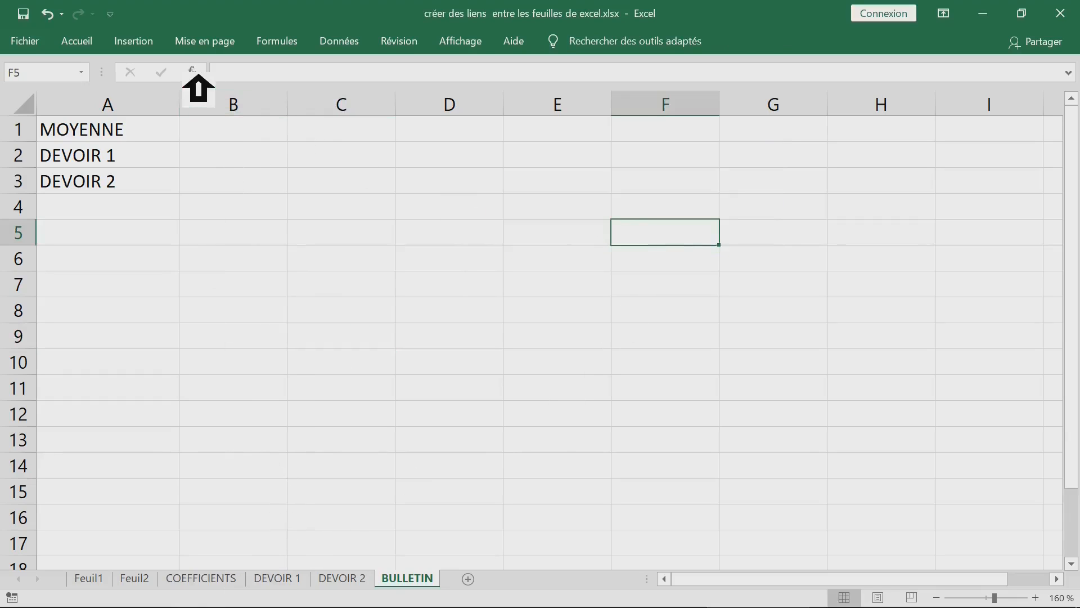
- Draw an up block arrow about 5.19 cm wide and 2.91 cm high over columns E to G near the top of the BULLETIN sheet
left_click(153, 45)
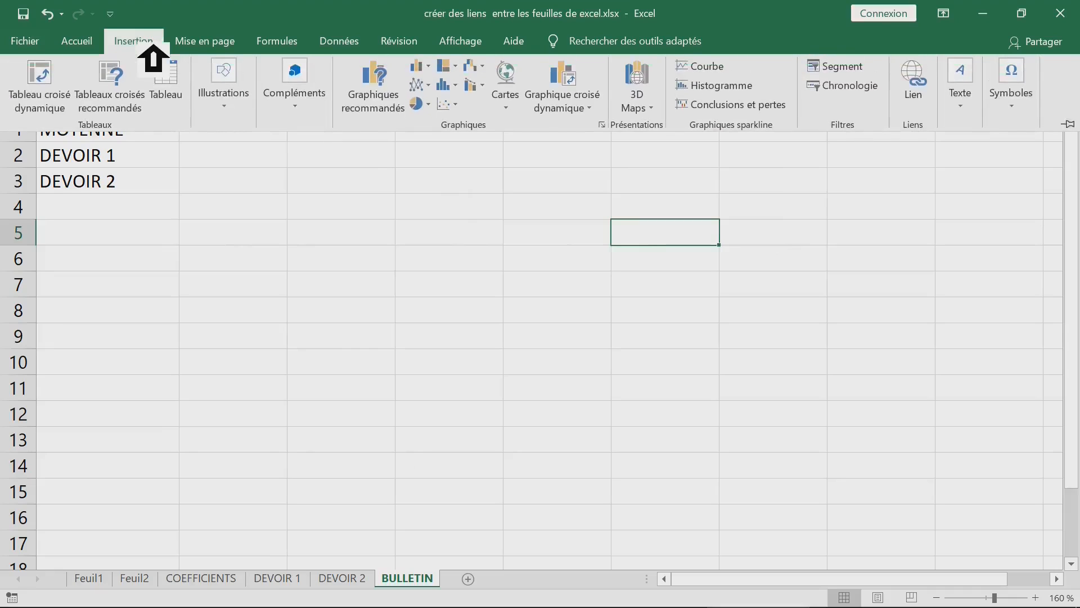
left_click(240, 110)
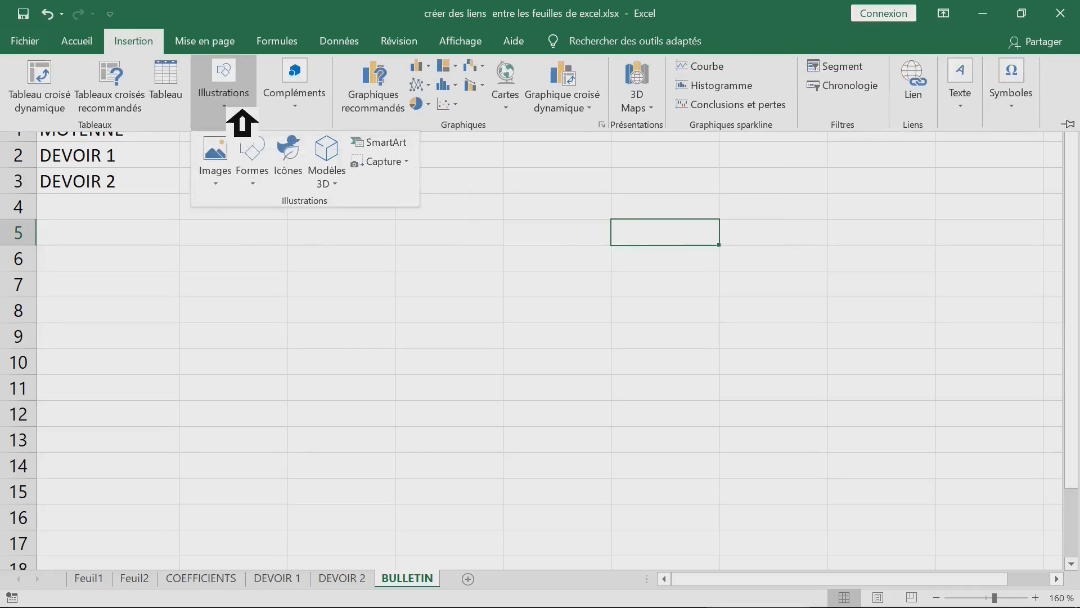
left_click(271, 188)
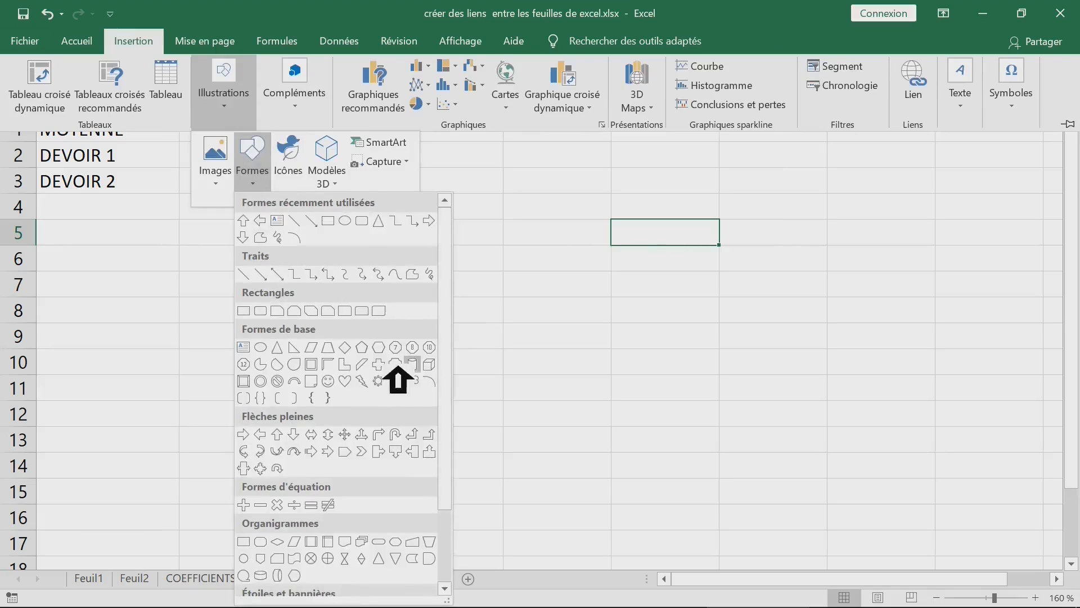
left_click(294, 440)
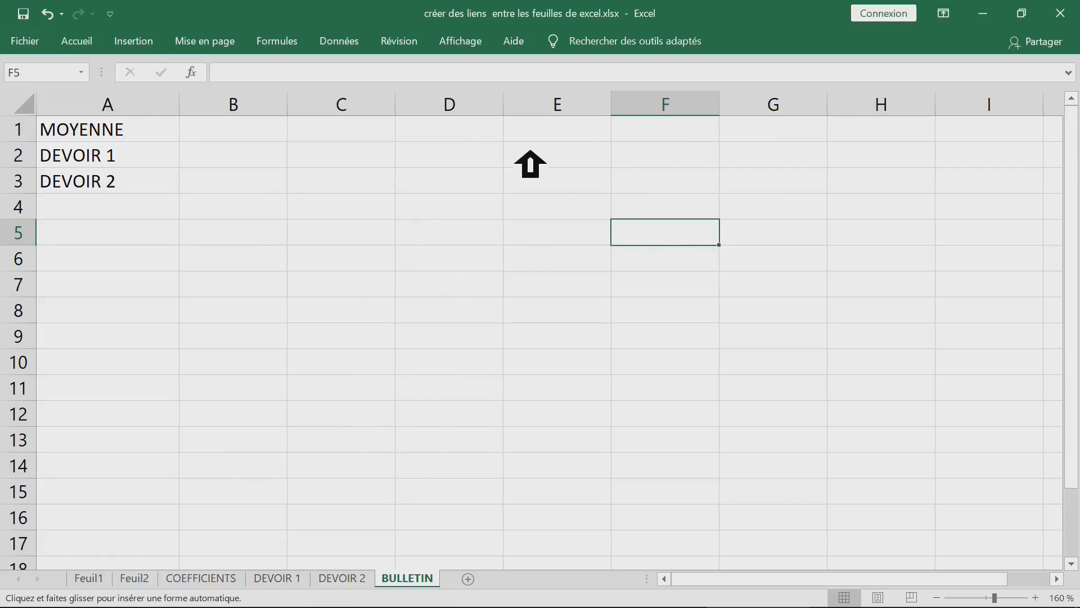
left_click_drag(530, 165, 792, 308)
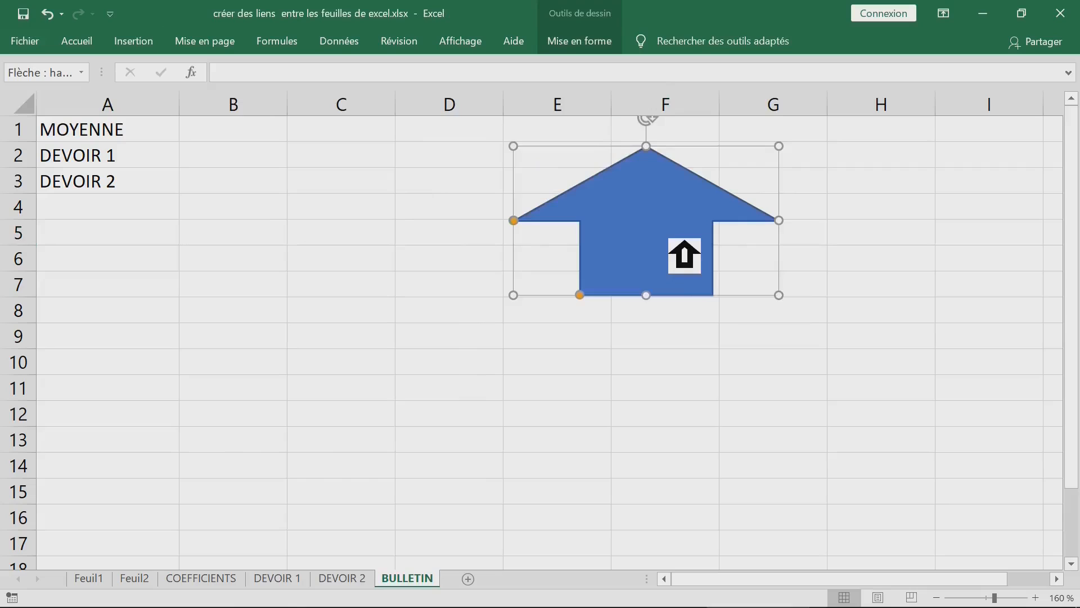
left_click_drag(684, 256, 676, 250)
- Add the text "coefficients" inside the blue up arrow
right_click(645, 222)
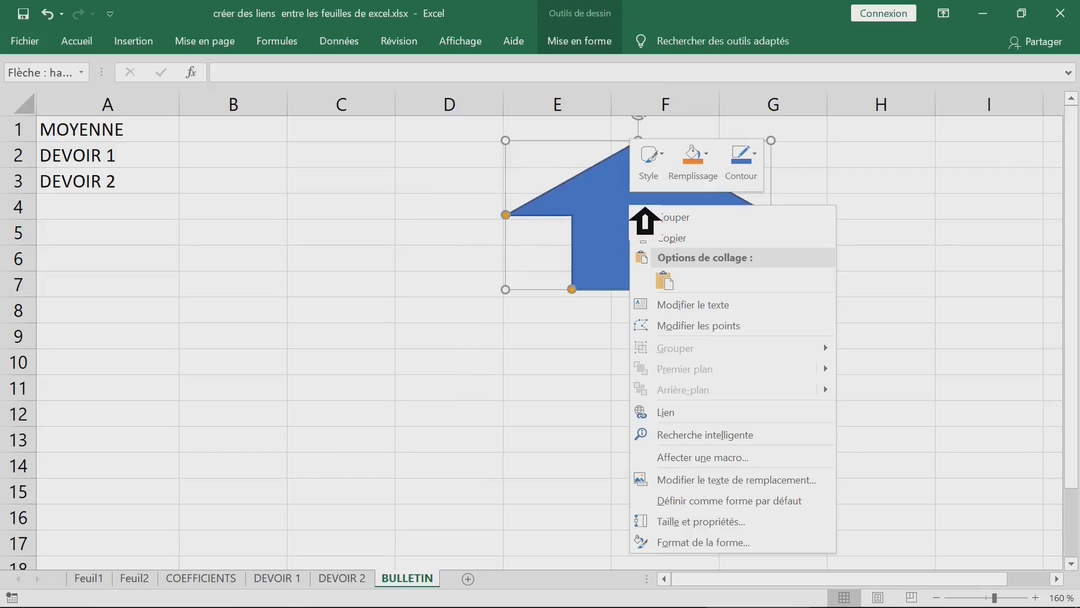
left_click(719, 308)
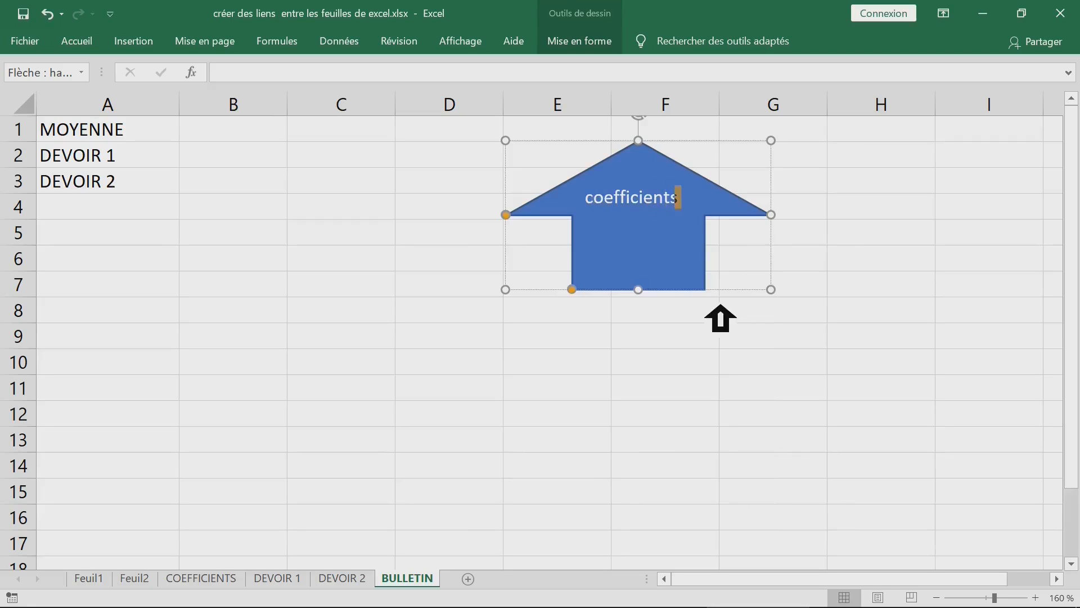
left_click(873, 261)
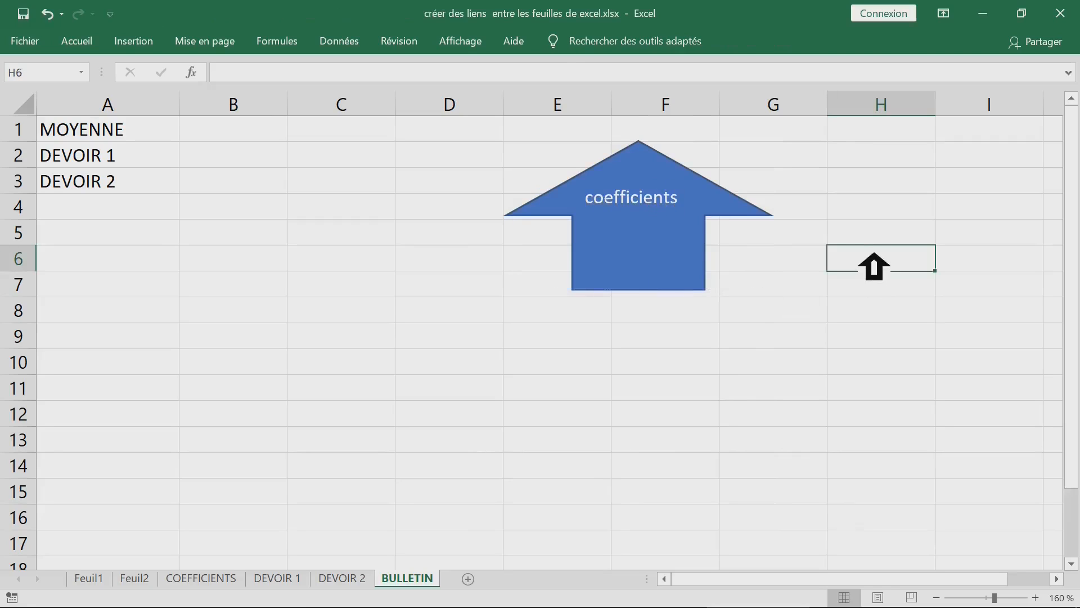
- Apply the solid black shape style to the coefficients arrow and shorten it from its lower edge so it ends in row 6
left_click(656, 211)
left_click(707, 175)
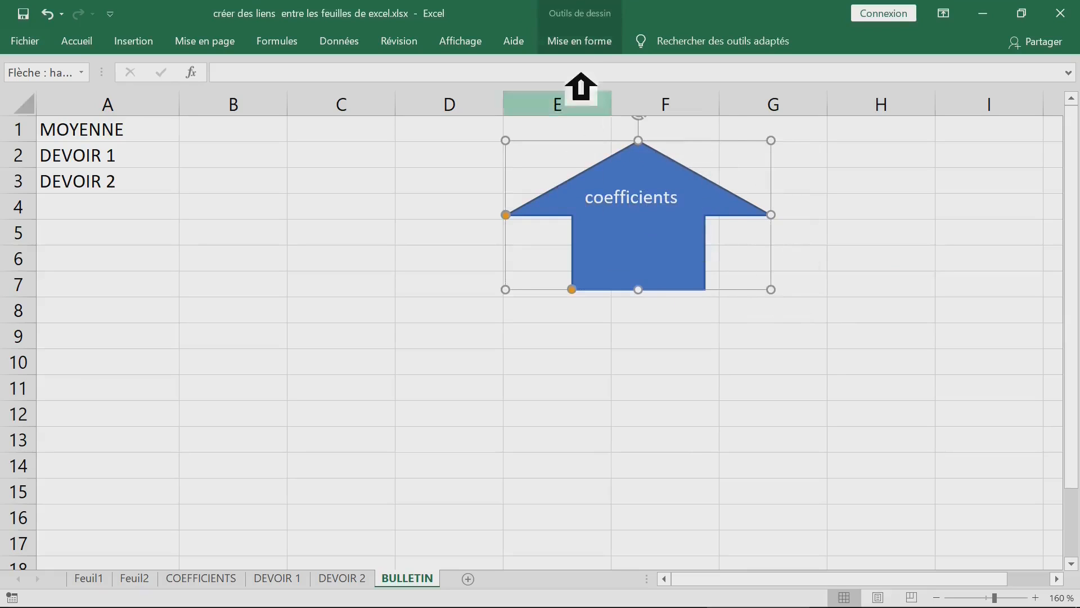
left_click(602, 45)
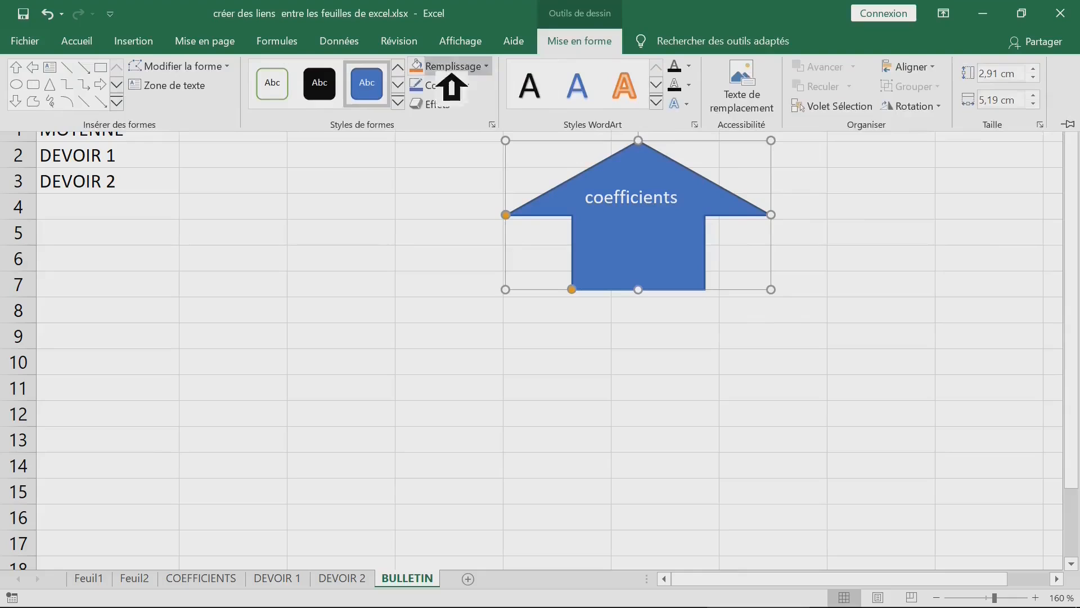
left_click(336, 93)
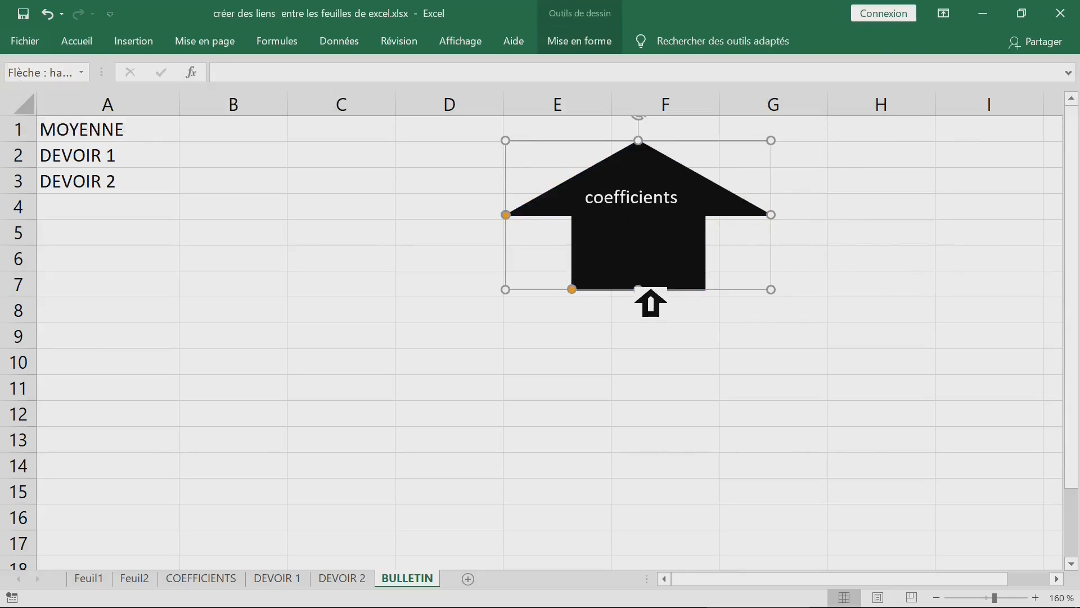
left_click_drag(650, 290, 663, 254)
left_click(861, 236)
left_click(700, 219)
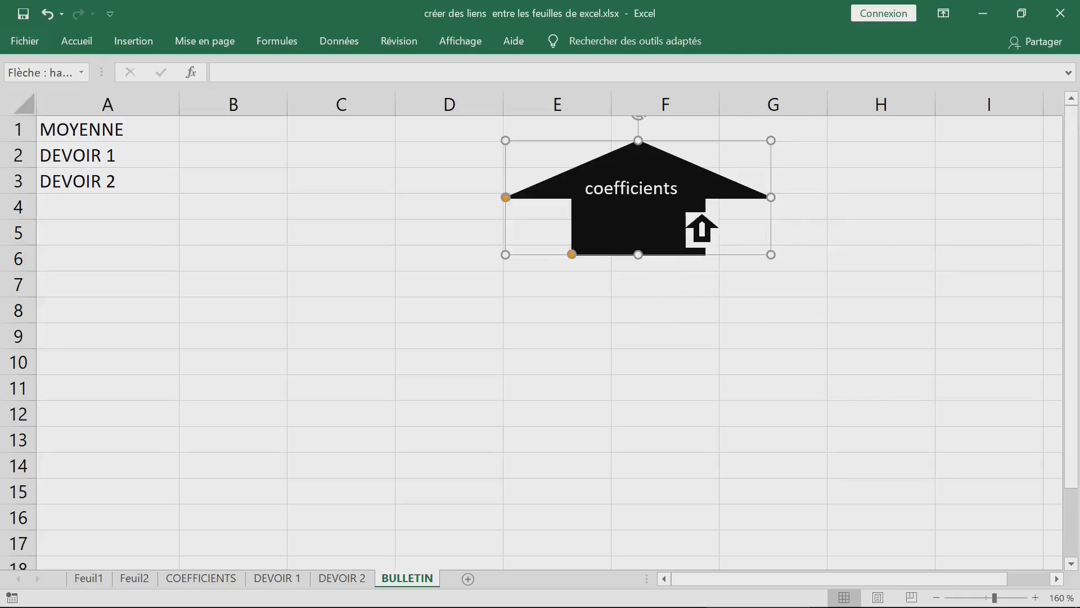
left_click(709, 318)
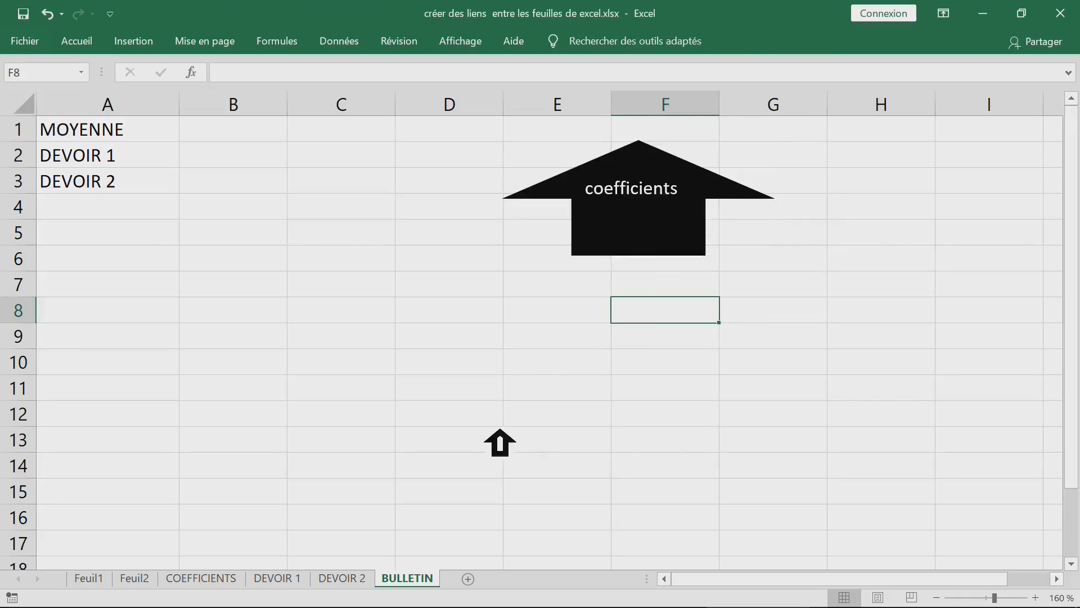
- View the COEFFICIENTS sheet as the intended link destination, then return to BULLETIN and locate the hyperlink command for the coefficients arrow
left_click(210, 579)
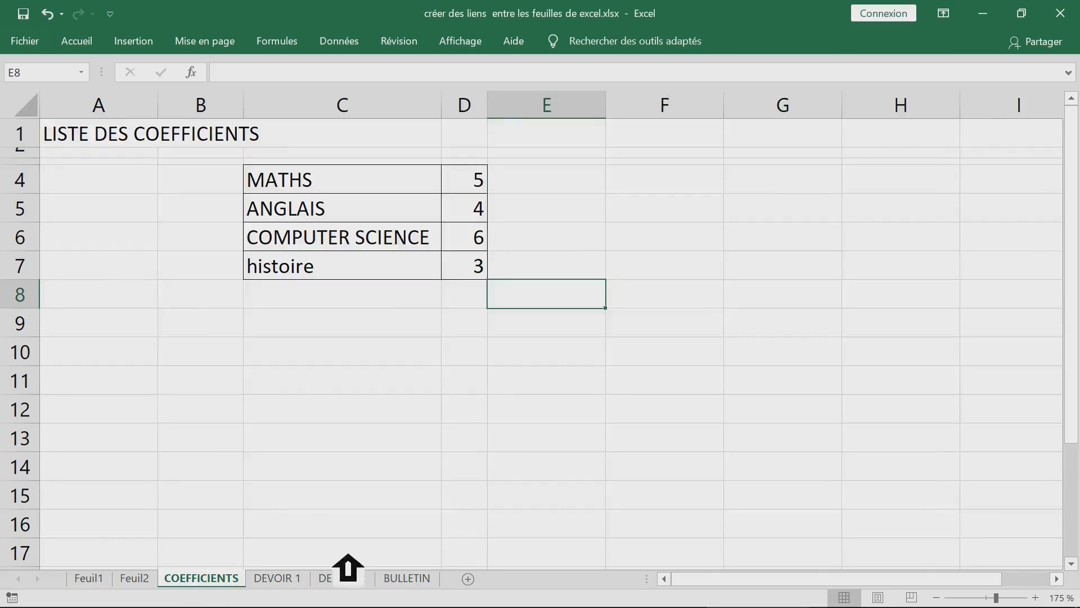
left_click(407, 578)
left_click(698, 205)
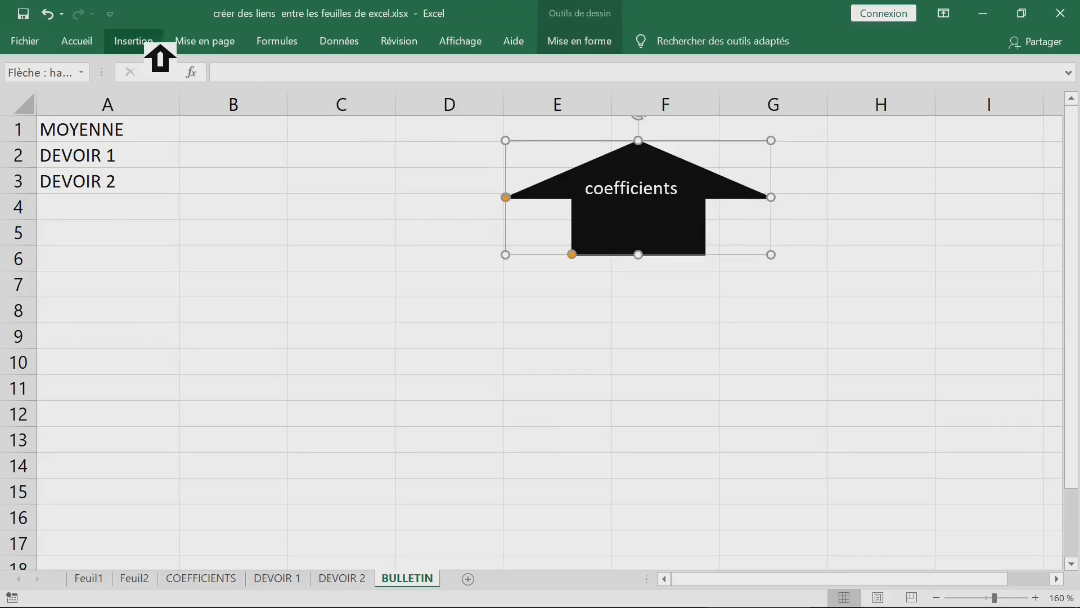
left_click(148, 41)
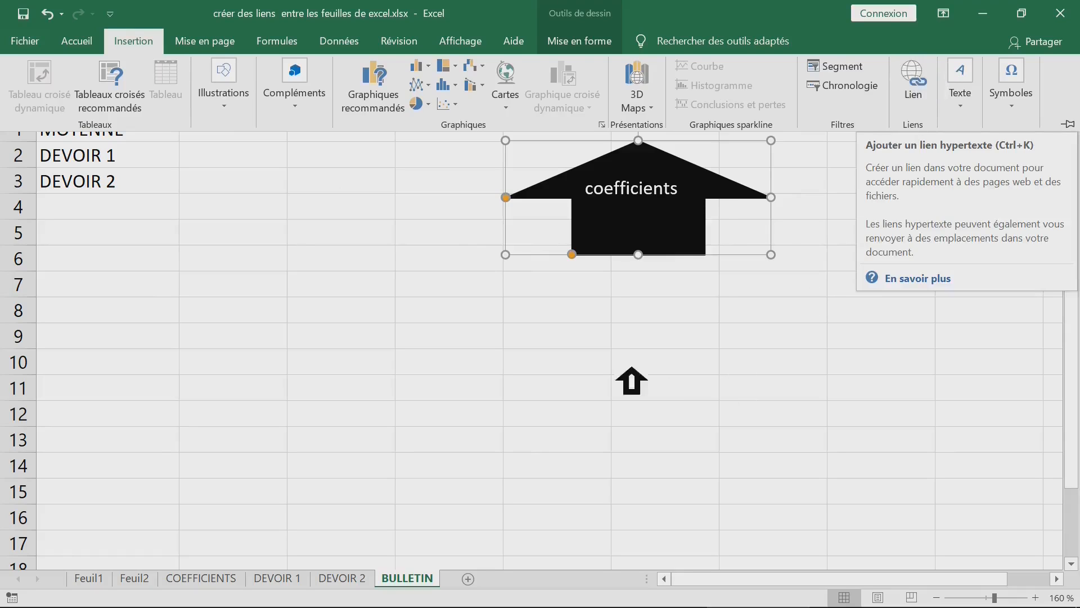
left_click(478, 321)
left_click(655, 215)
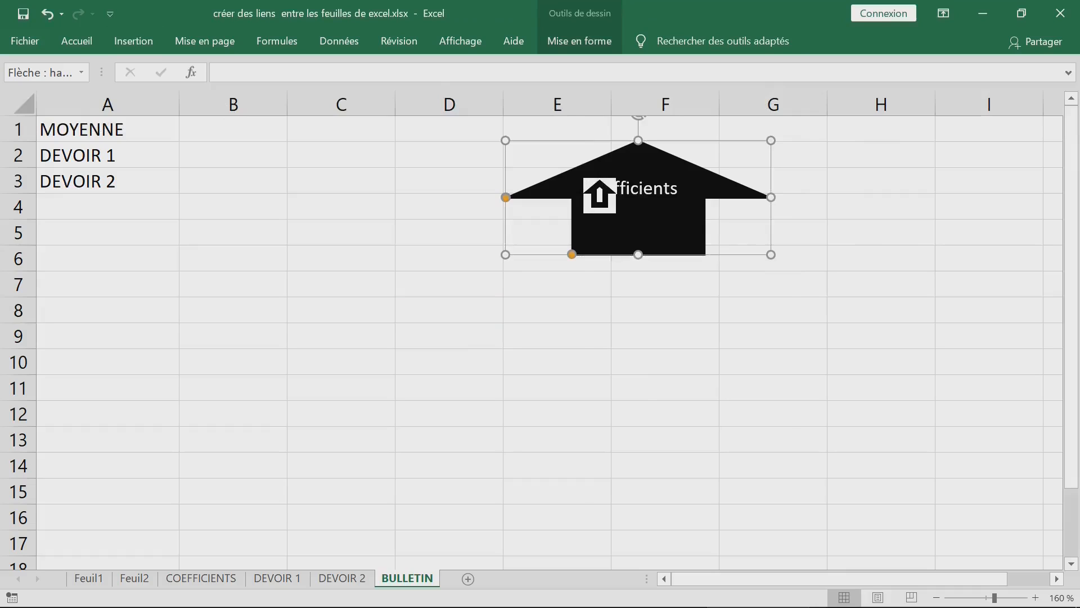
right_click(600, 191)
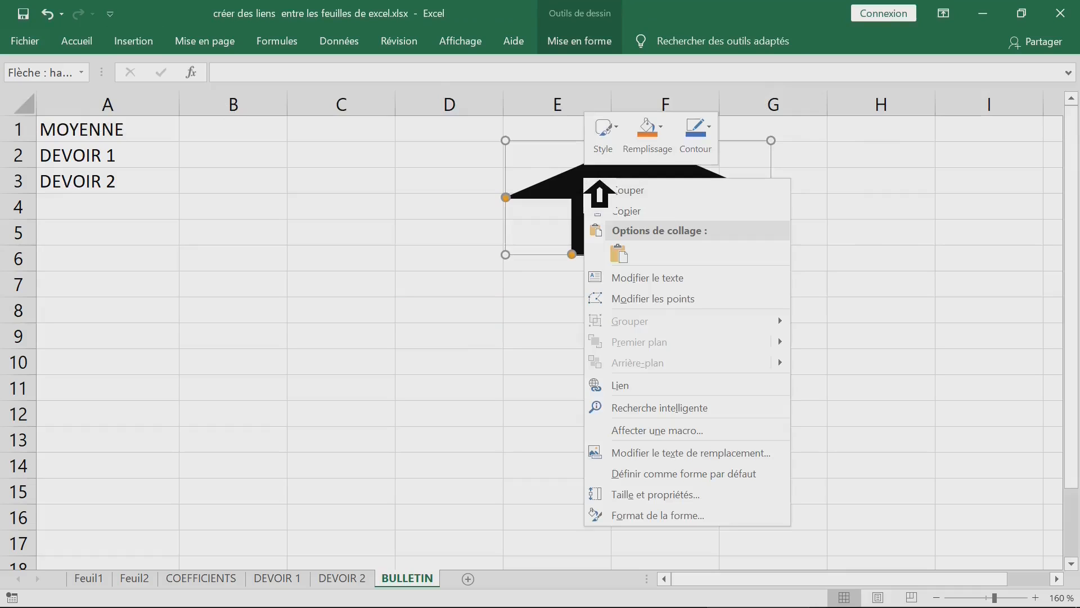
left_click(630, 385)
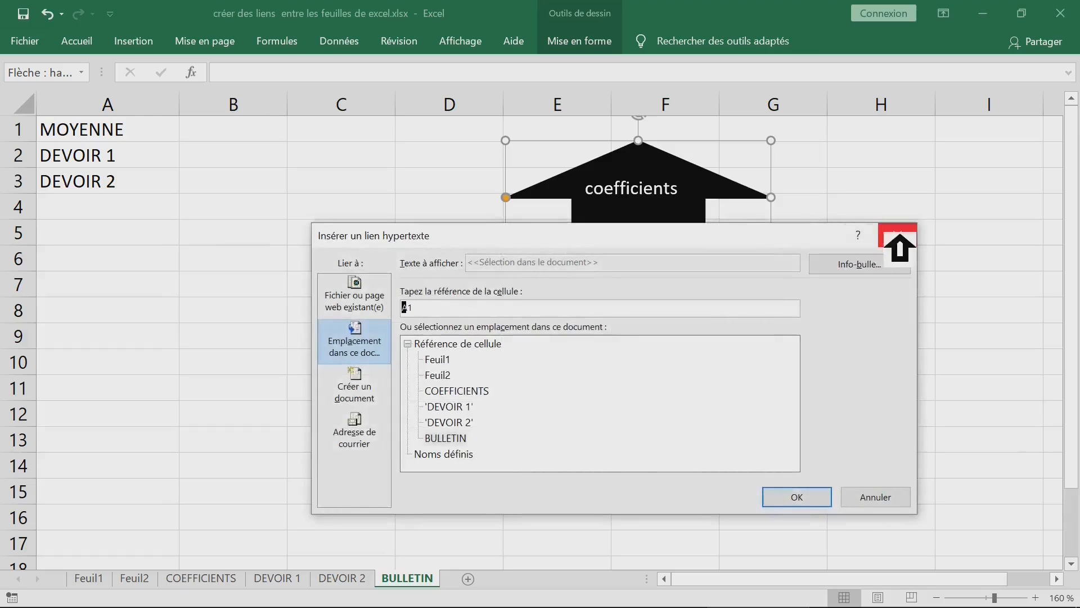
left_click(899, 235)
left_click(651, 313)
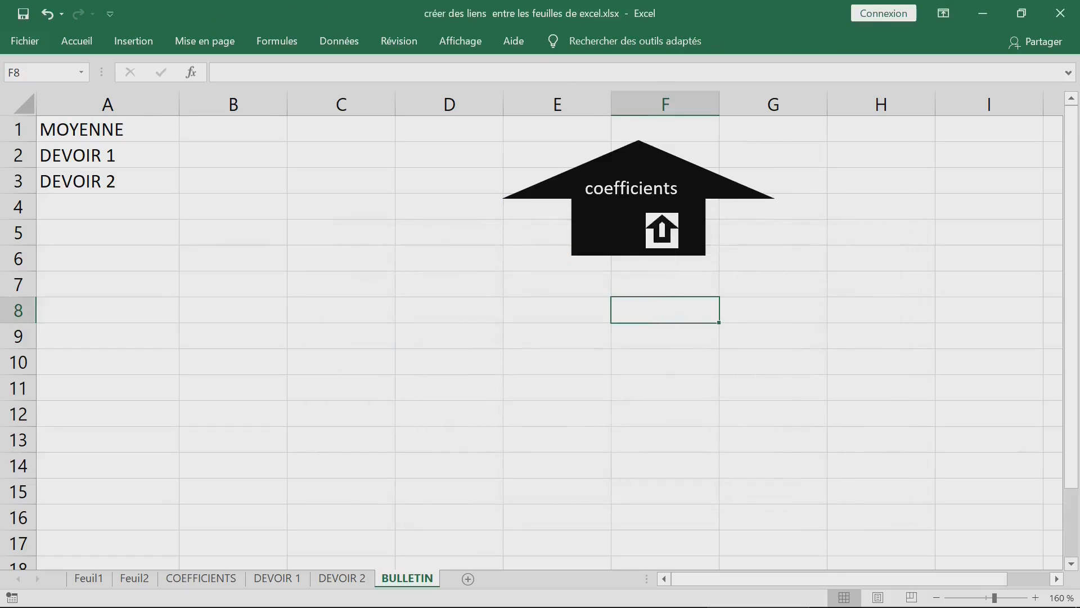
left_click(663, 229)
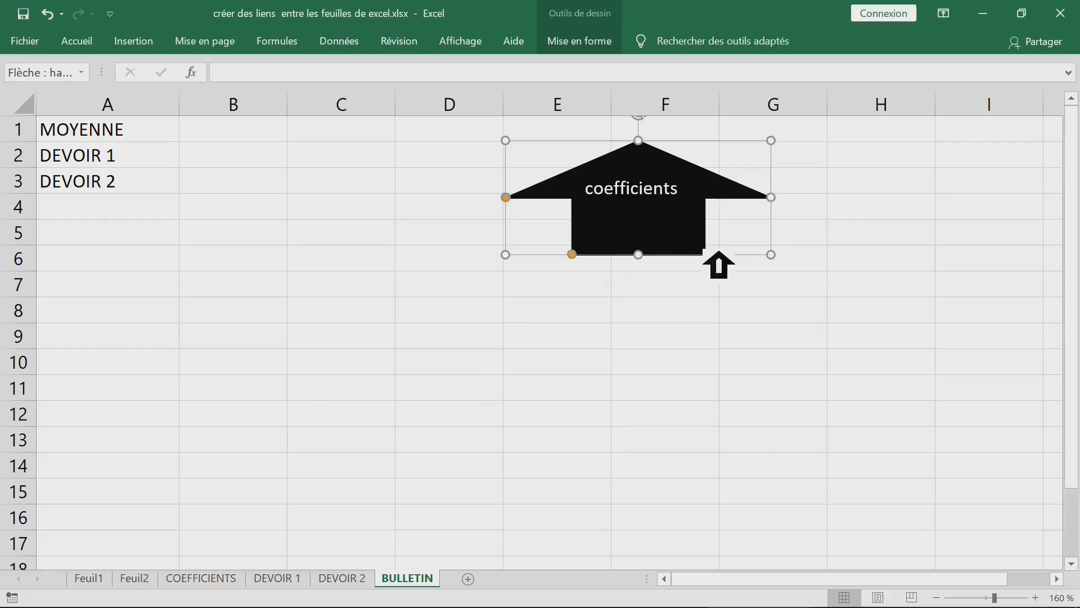
key("ctrl+k")
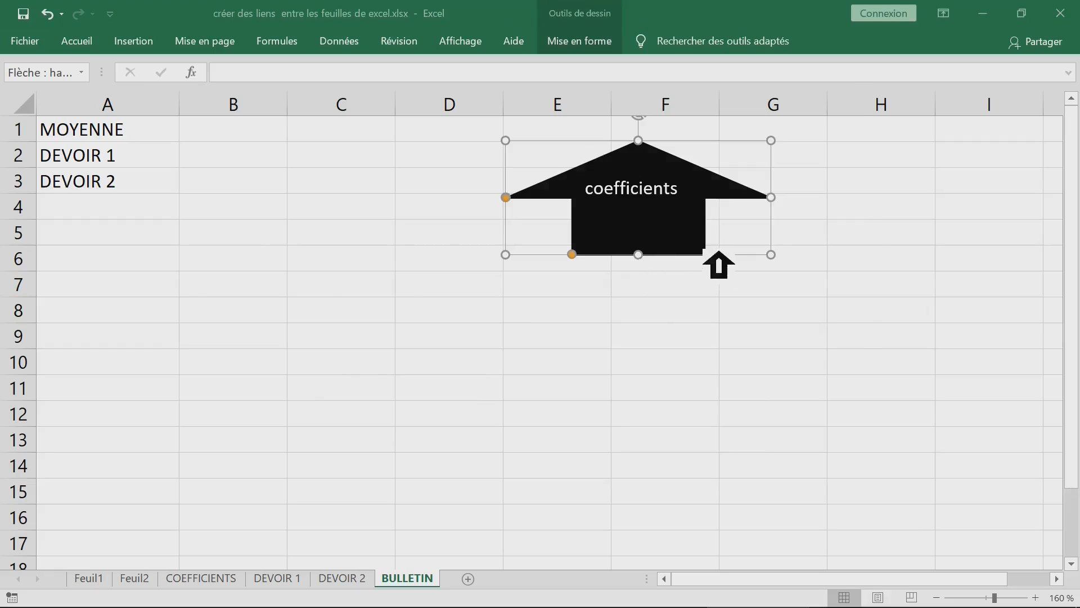
left_click(825, 361)
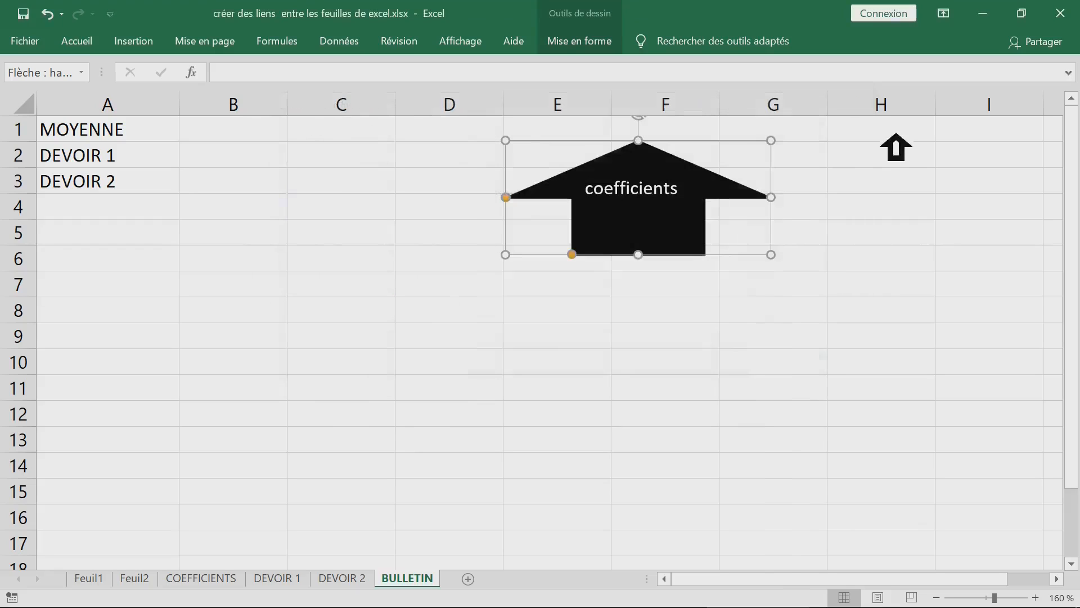
- Enter the note "ctrl+K" in cell H1 of the BULLETIN sheet
left_click(894, 135)
type("ctrl+")
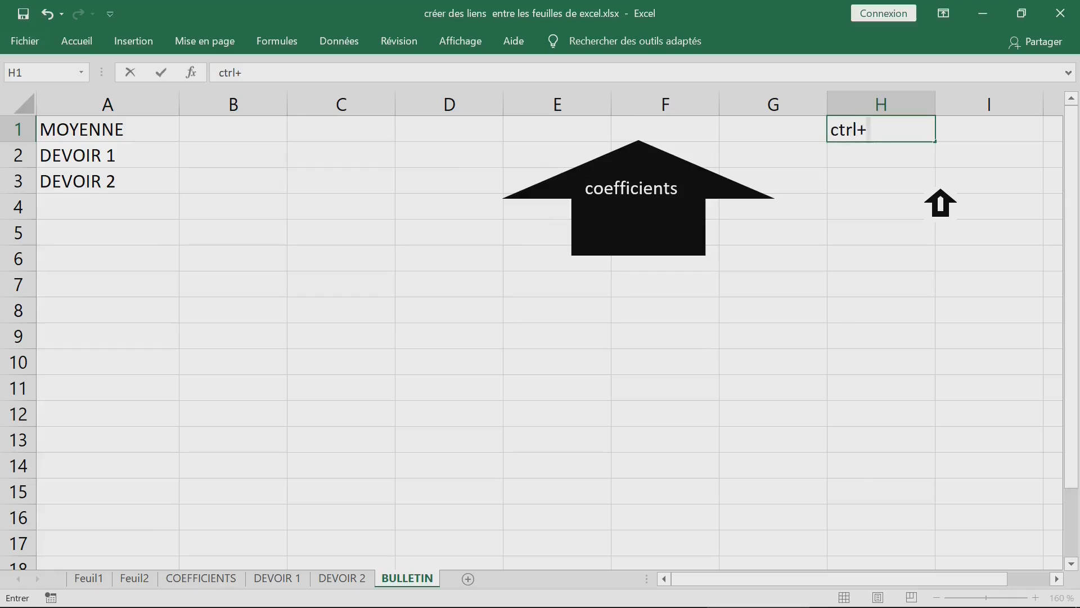
key("Return")
key("Return")
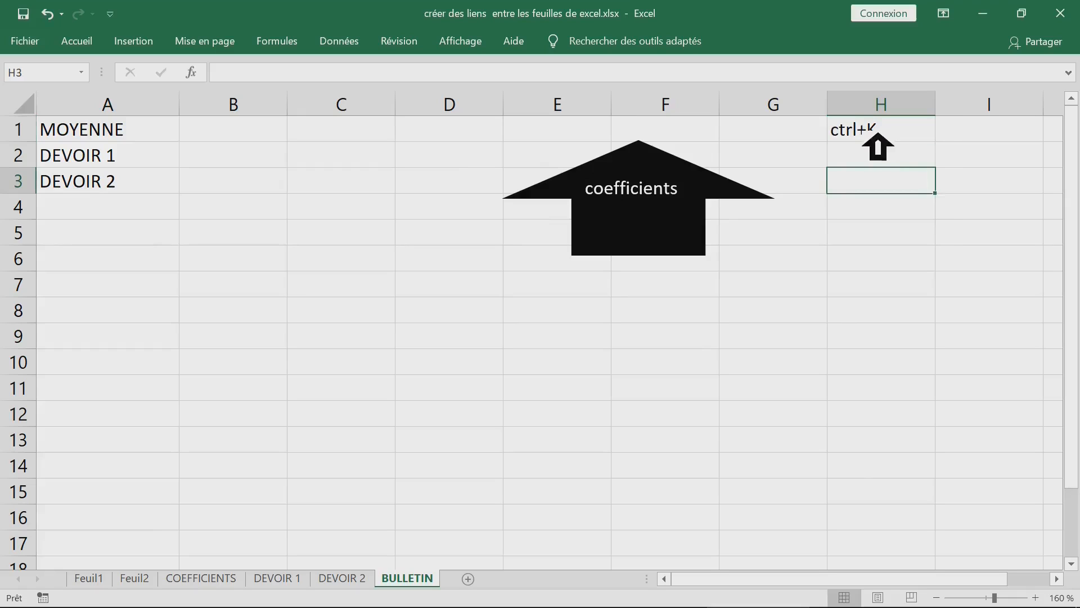
left_click(882, 159)
left_click(642, 236)
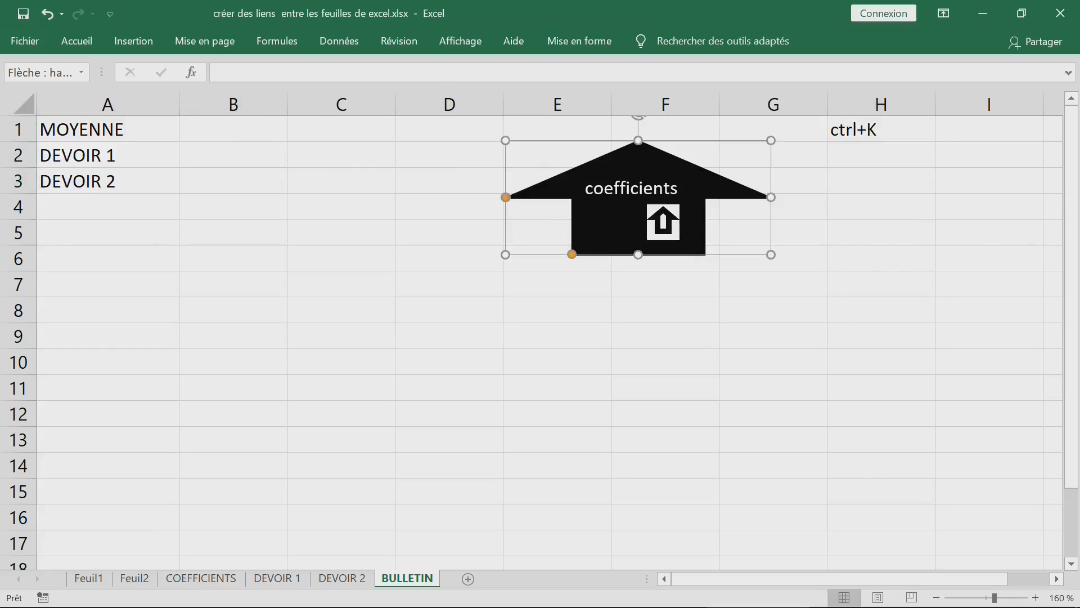
left_click(135, 42)
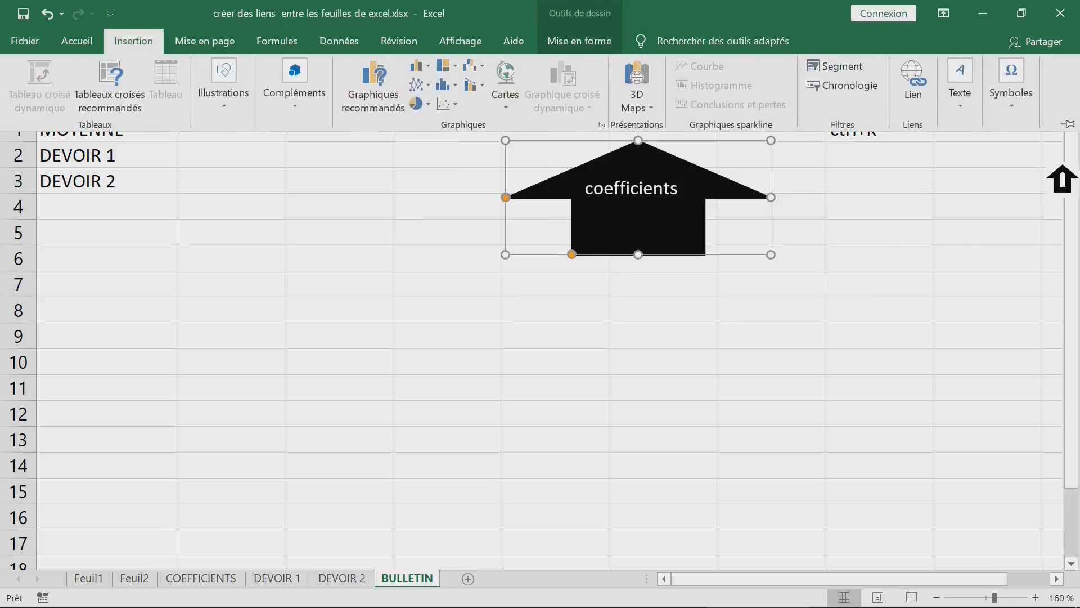
left_click(925, 84)
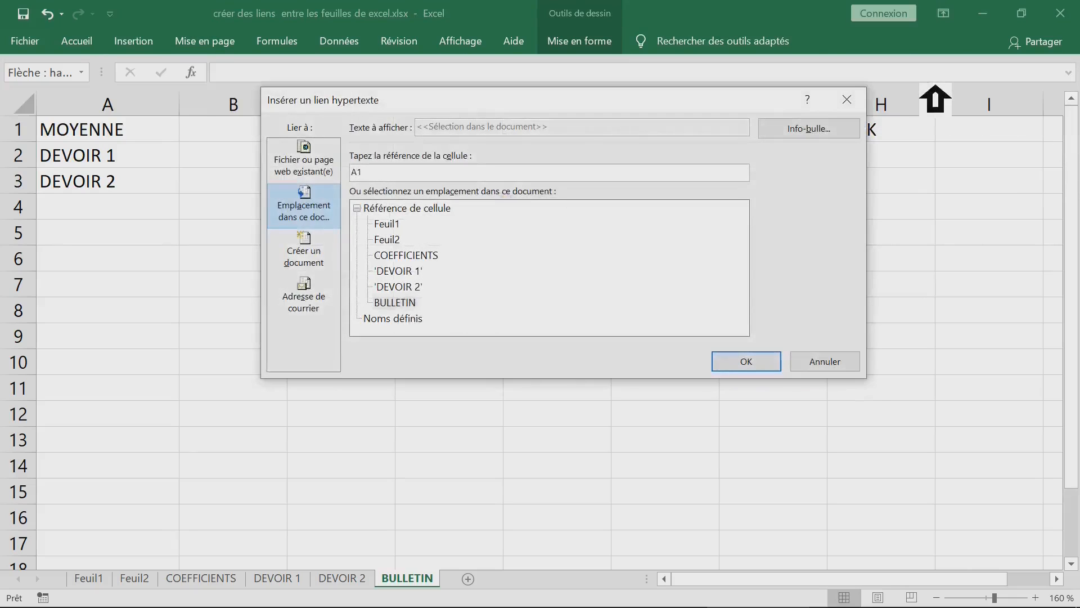
key("Return")
left_click(604, 391)
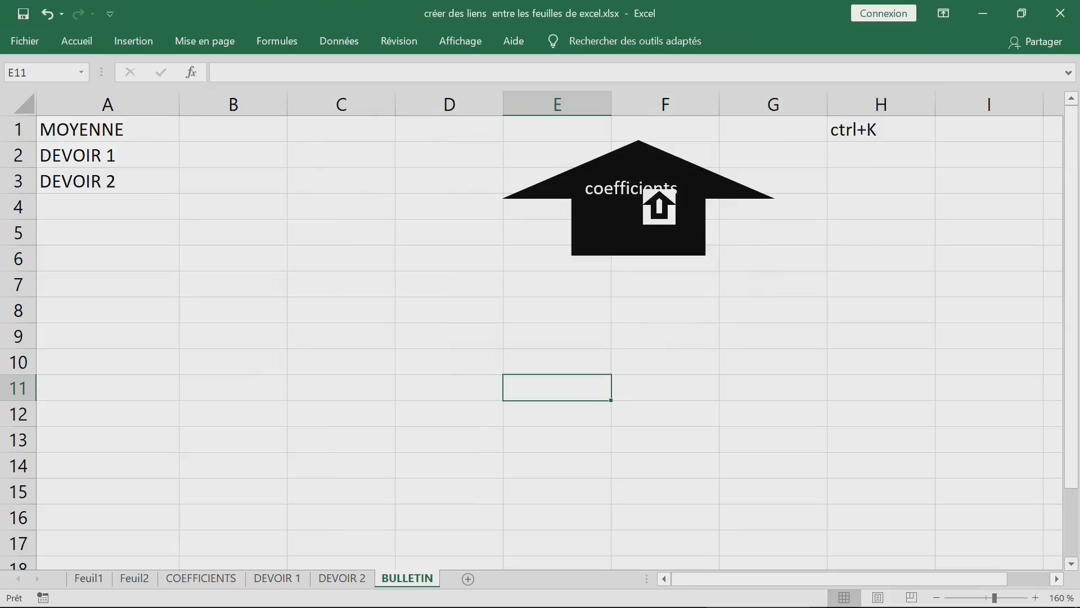
left_click(651, 205)
right_click(600, 170)
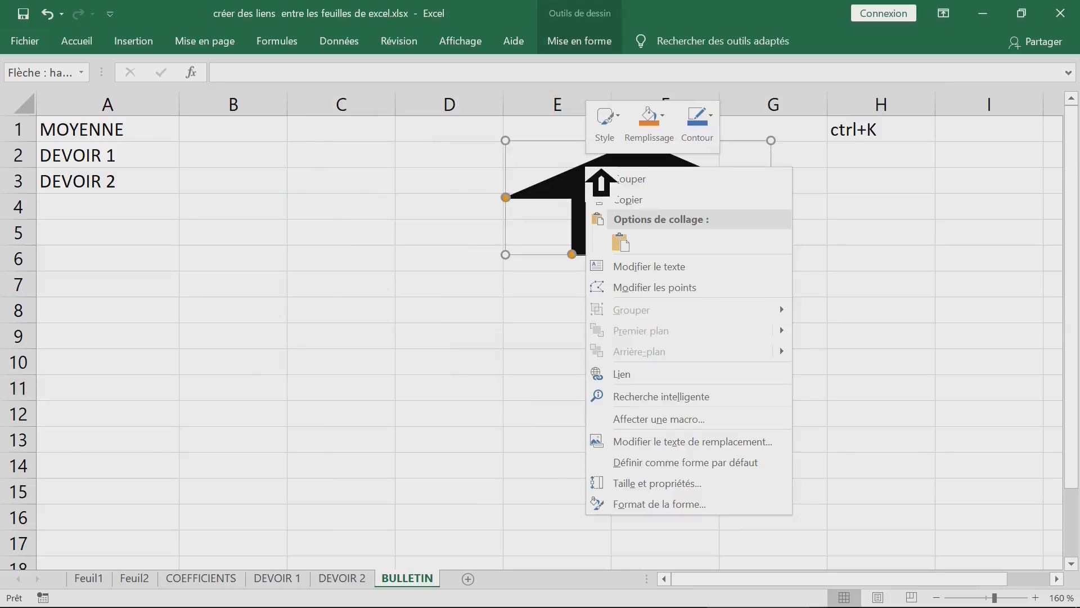
left_click(647, 376)
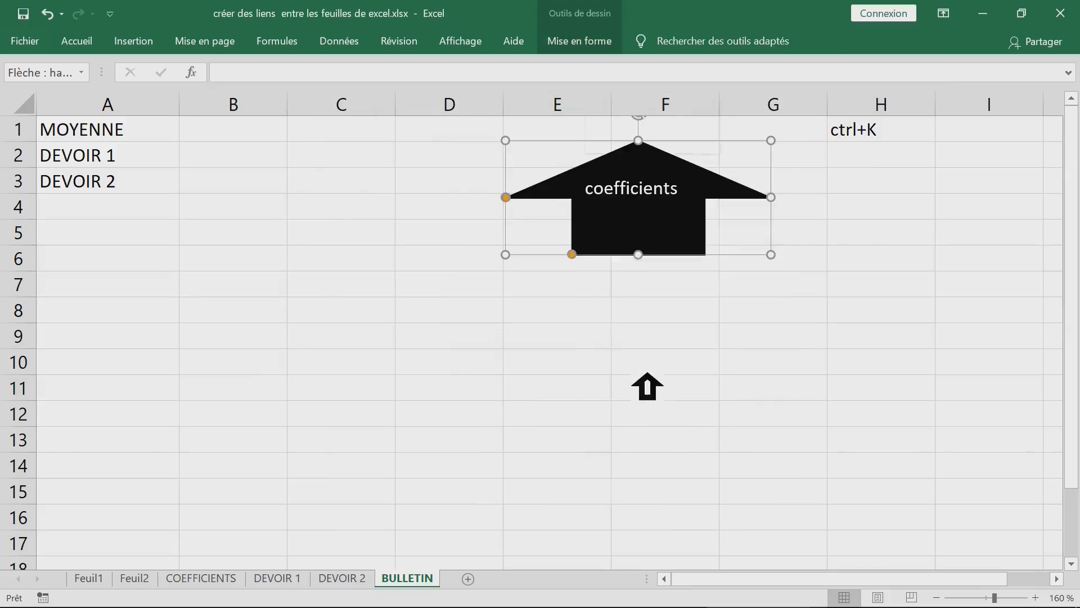
key("Escape")
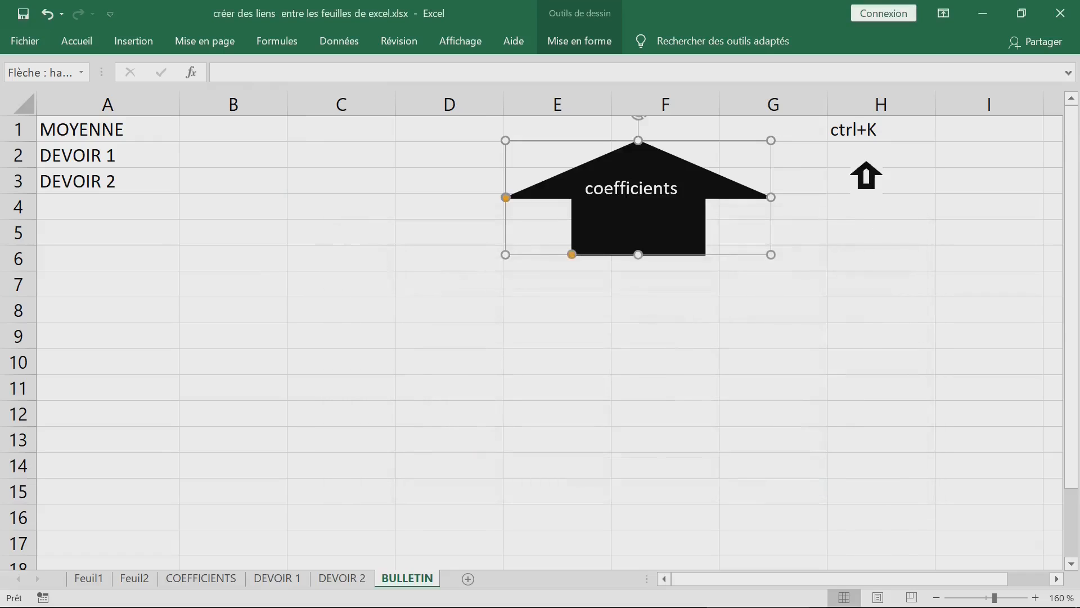
- Insert a hyperlink on the coefficients arrow to cell A1 of the COEFFICIENTS sheet in this document
left_click(875, 139)
left_click(704, 203)
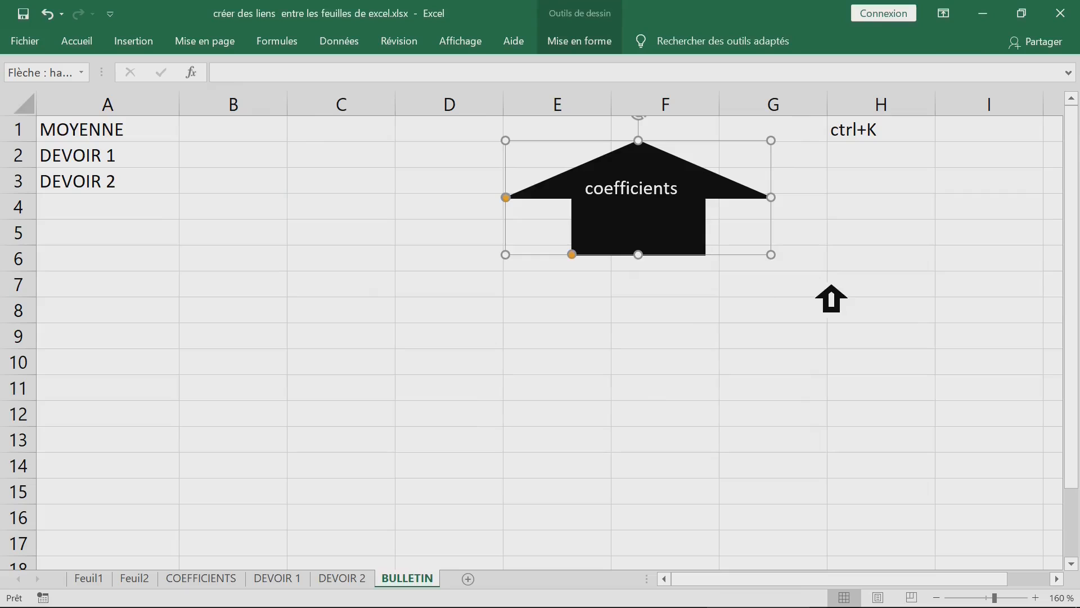
key("ctrl+k")
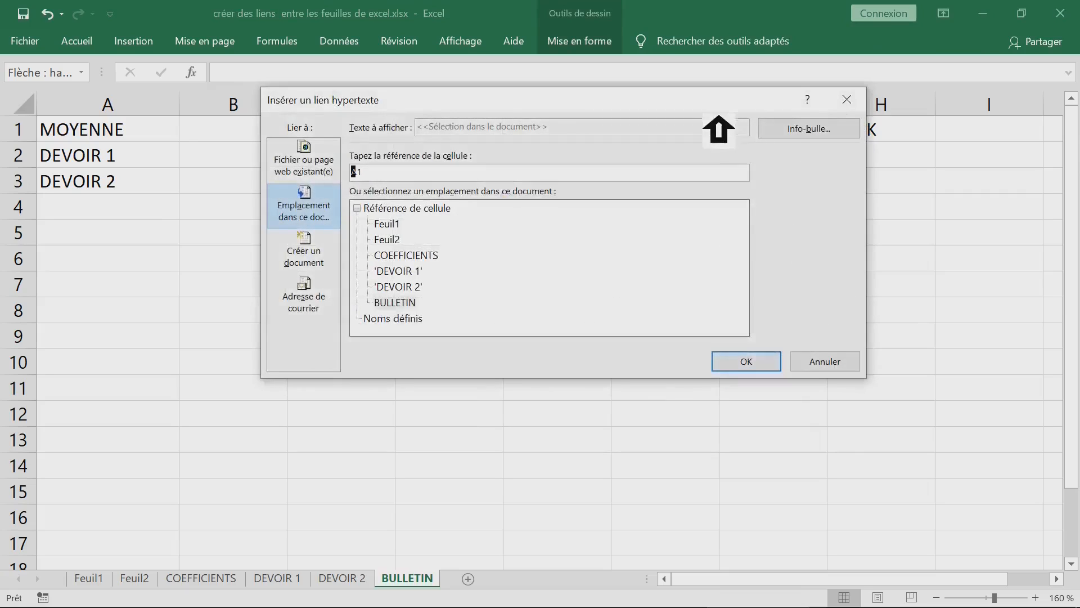
left_click_drag(686, 98, 768, 121)
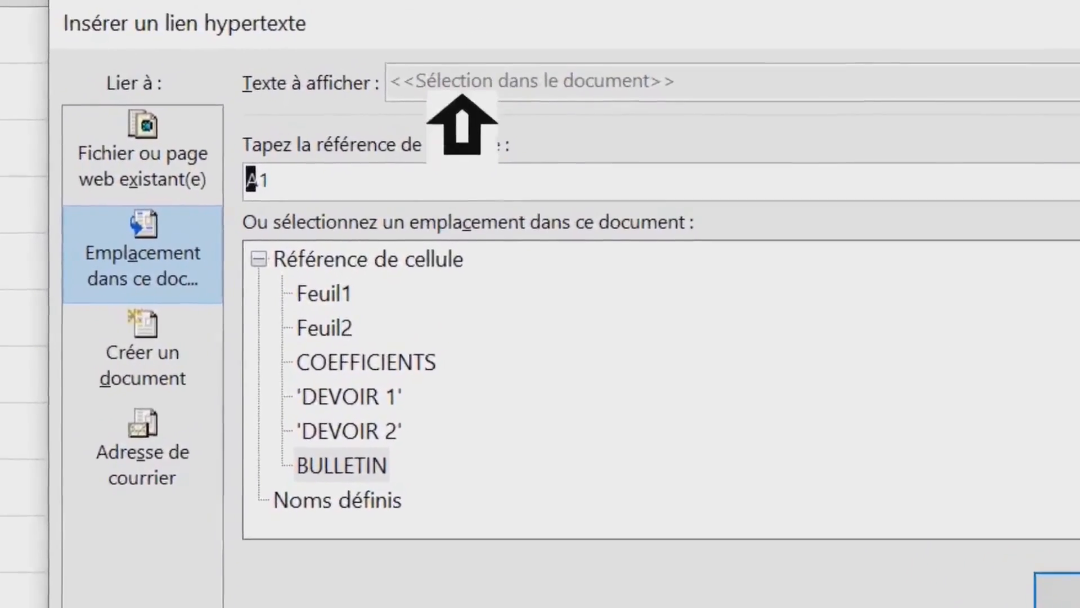
left_click(317, 202)
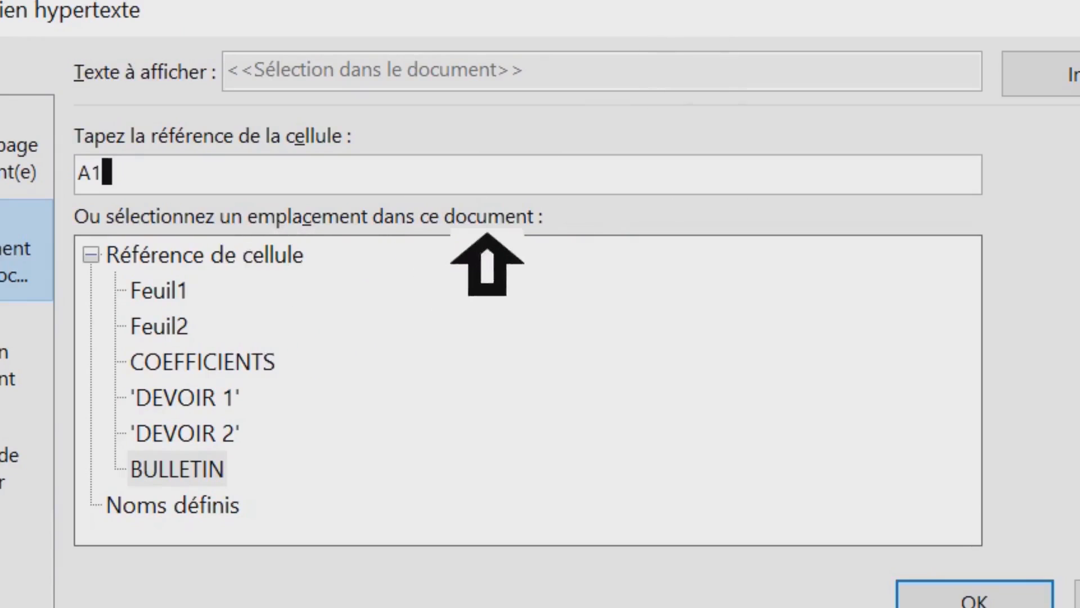
left_click(261, 372)
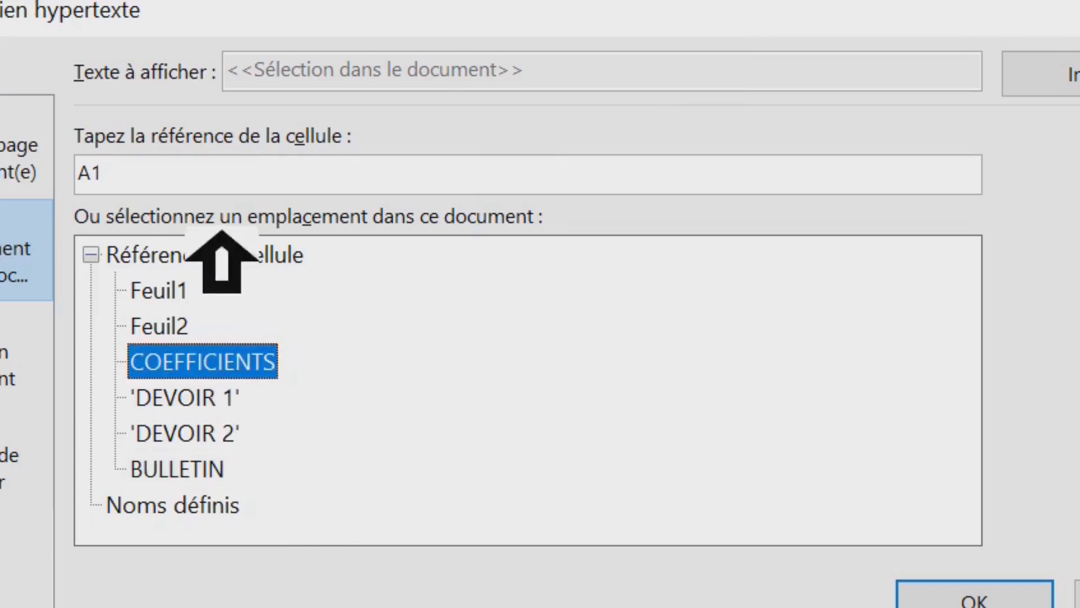
left_click(193, 187)
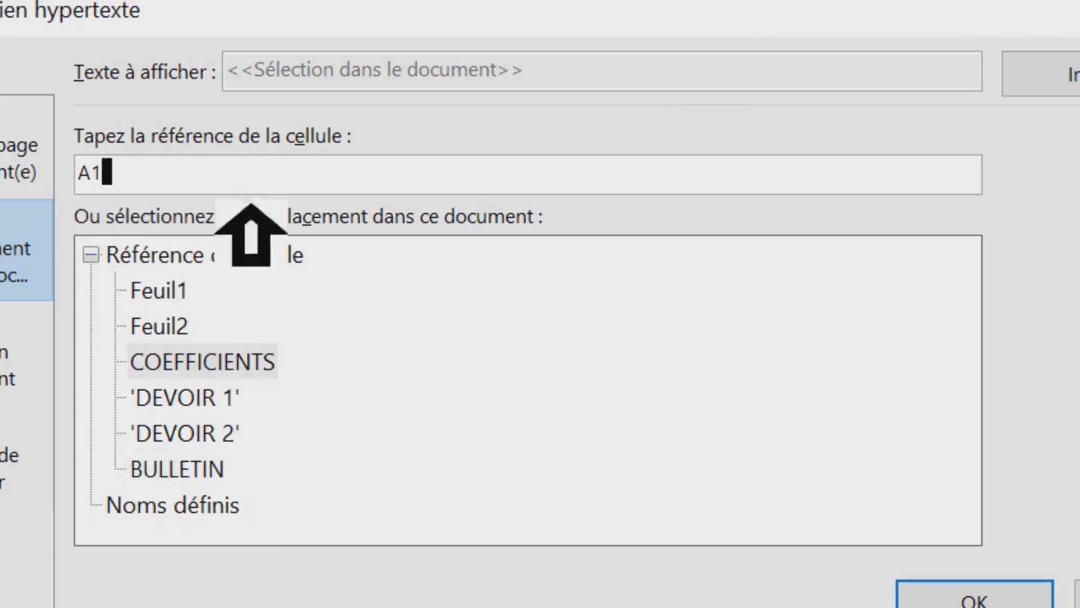
left_click(1007, 601)
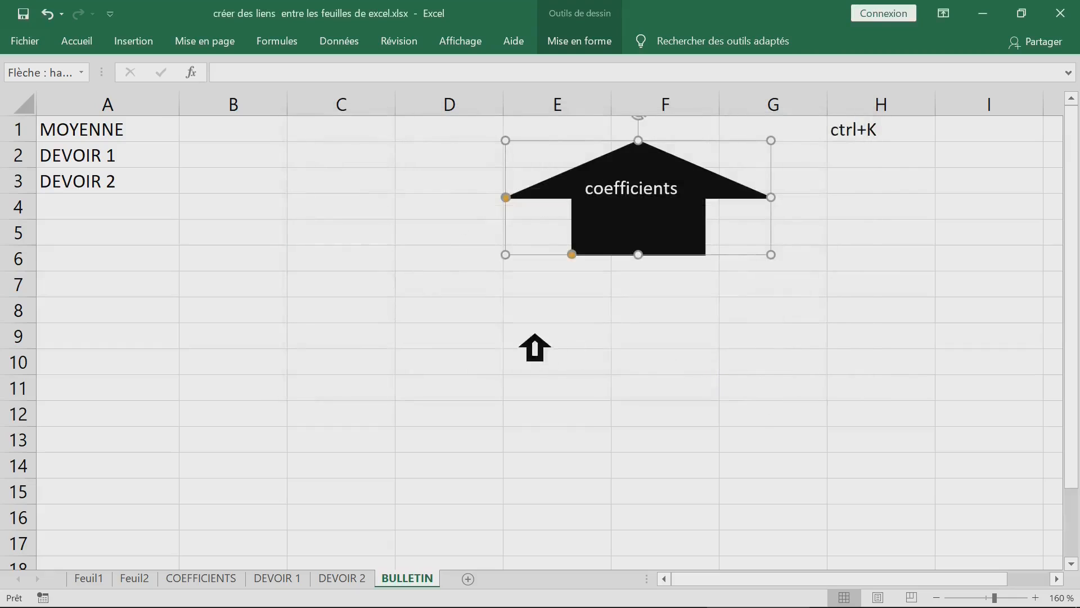
left_click(414, 318)
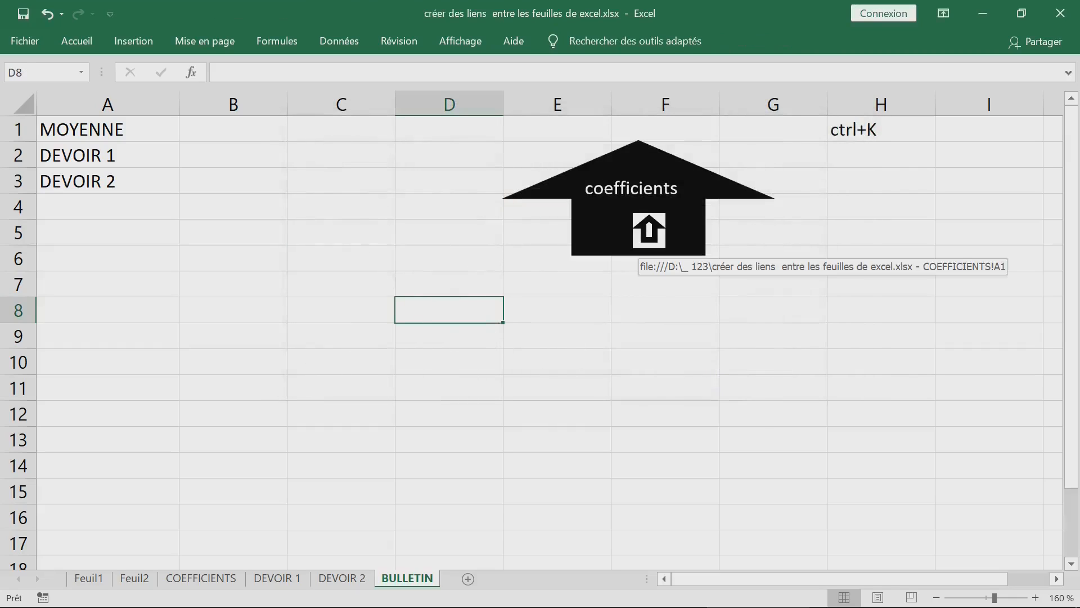
- Test the coefficients arrow's link, select the MATHS cell C4 on the COEFFICIENTS sheet, and return to BULLETIN
left_click(648, 229)
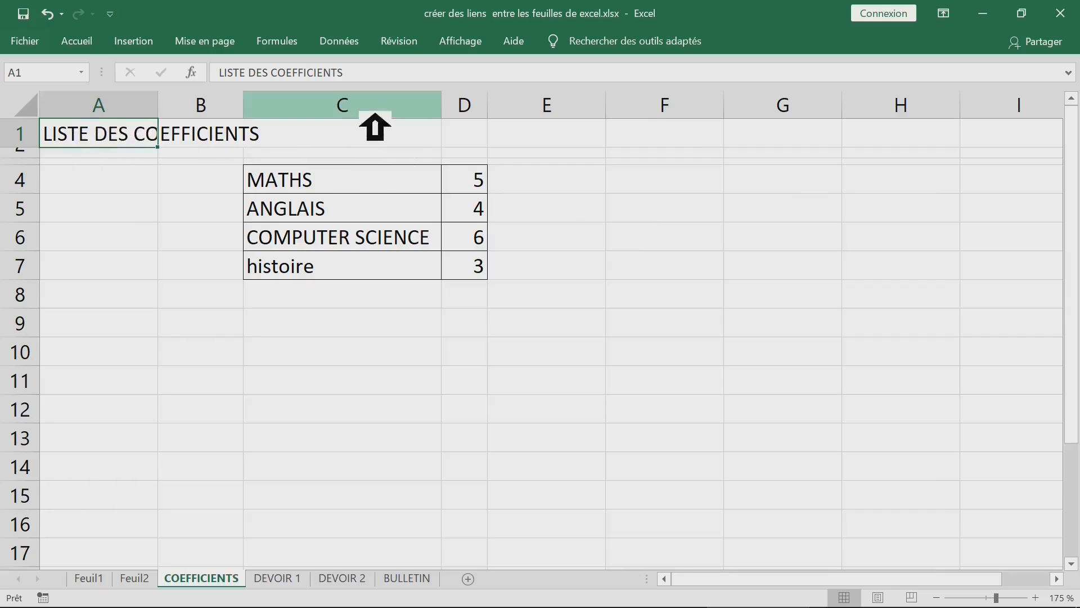
left_click(340, 180)
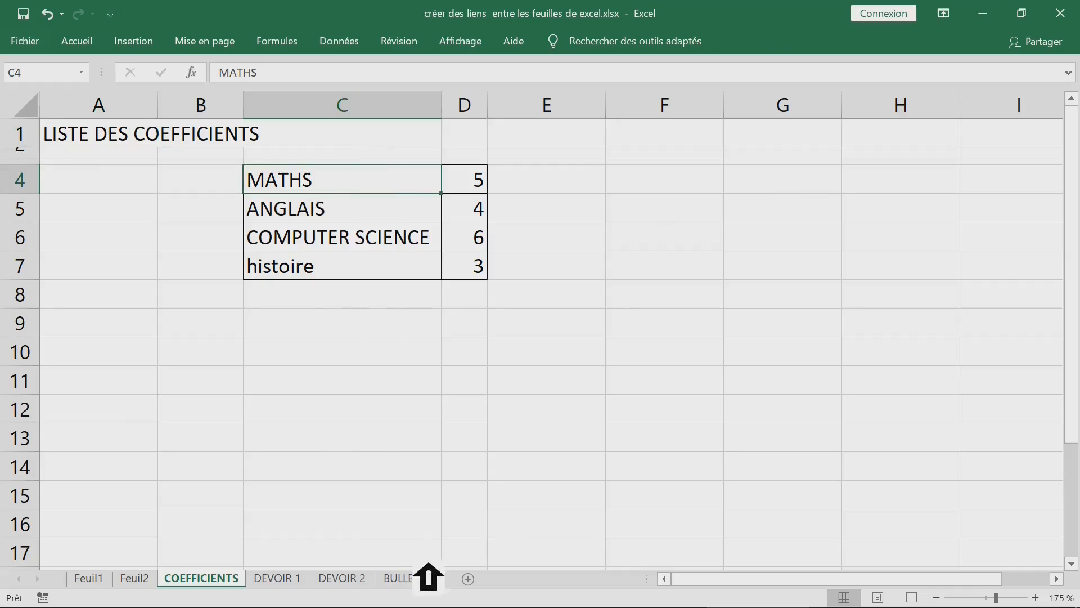
left_click(426, 577)
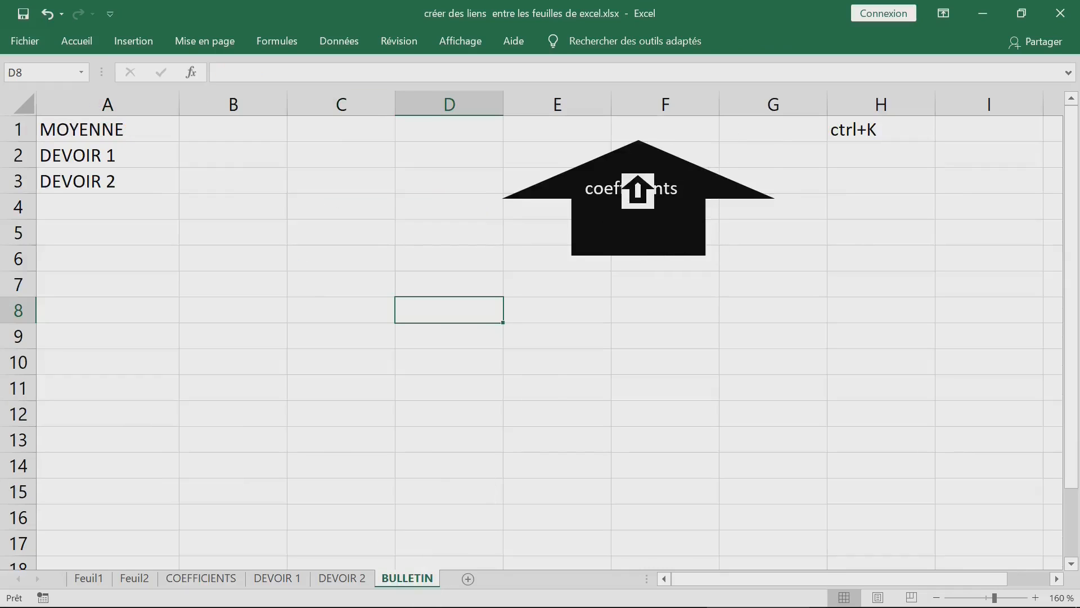
- Edit the coefficients arrow's hyperlink so it targets cell C4 of the COEFFICIENTS sheet
right_click(638, 185)
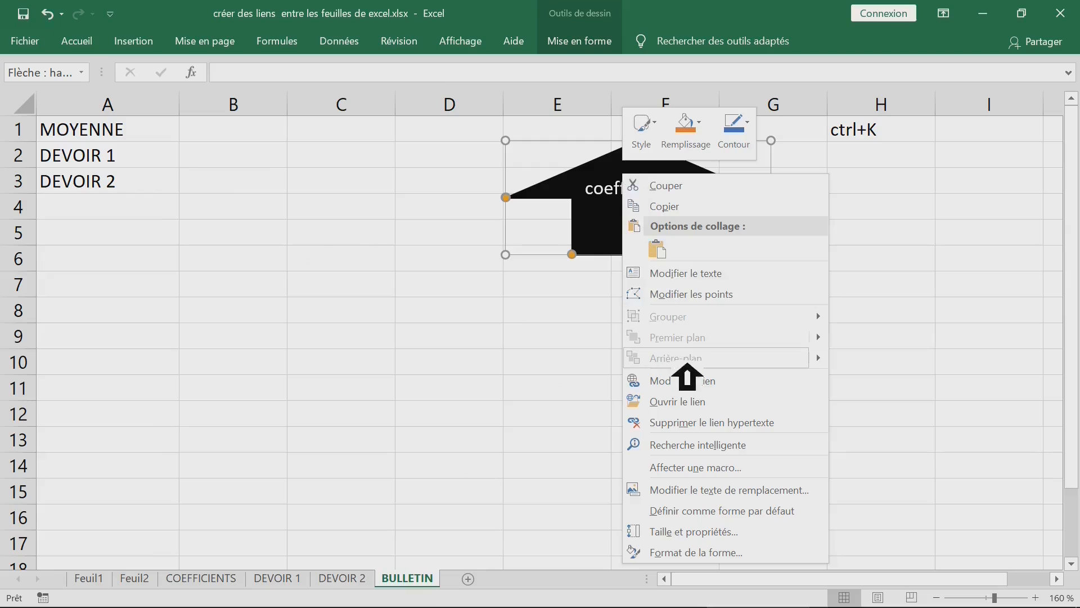
left_click(688, 381)
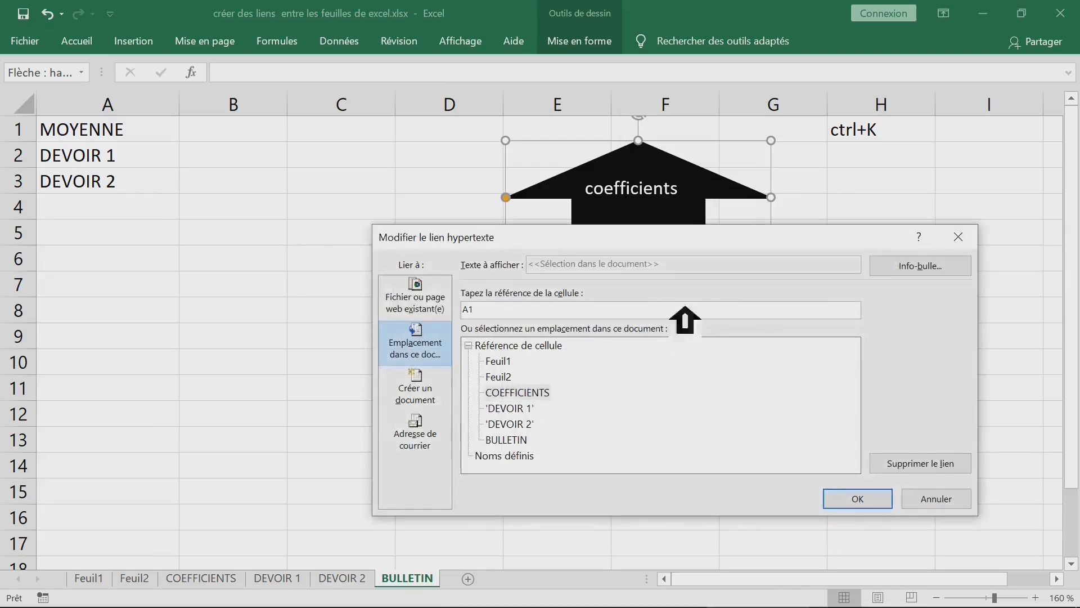
left_click_drag(677, 236, 681, 165)
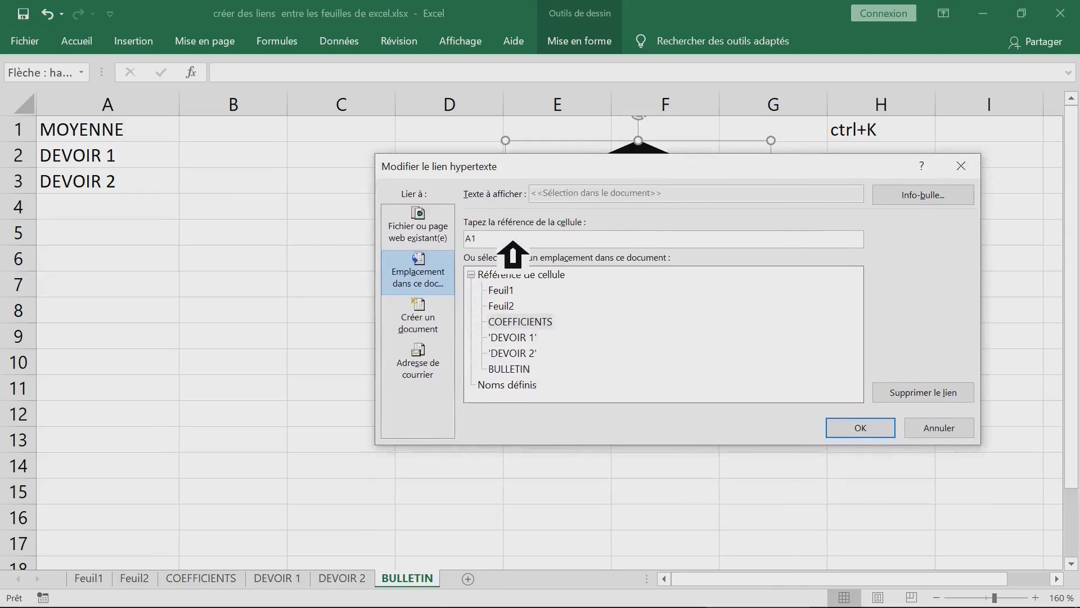
left_click_drag(509, 241, 467, 239)
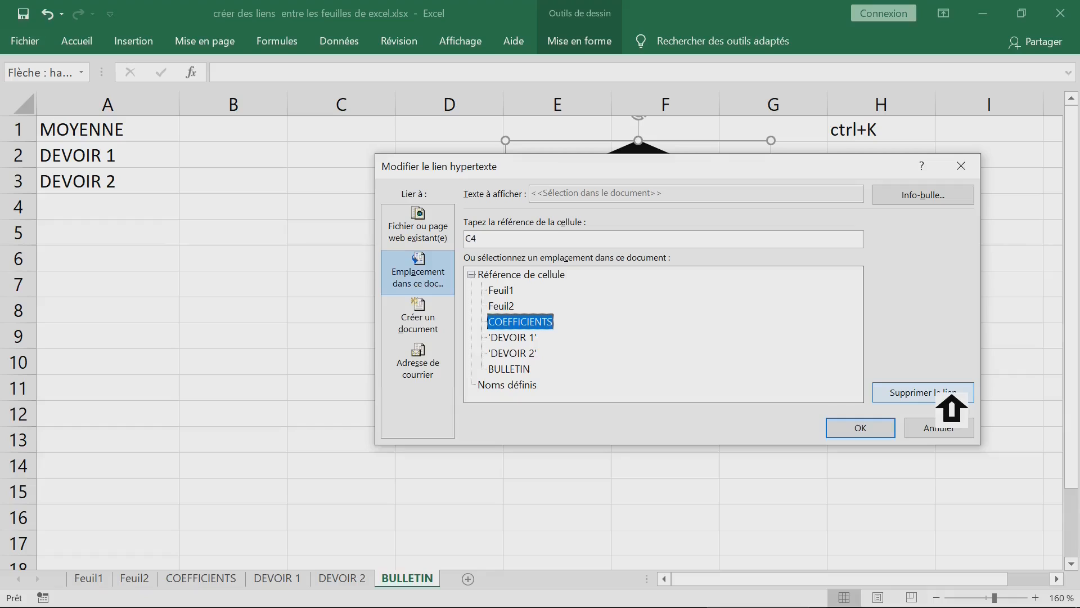
left_click(879, 427)
left_click(396, 391)
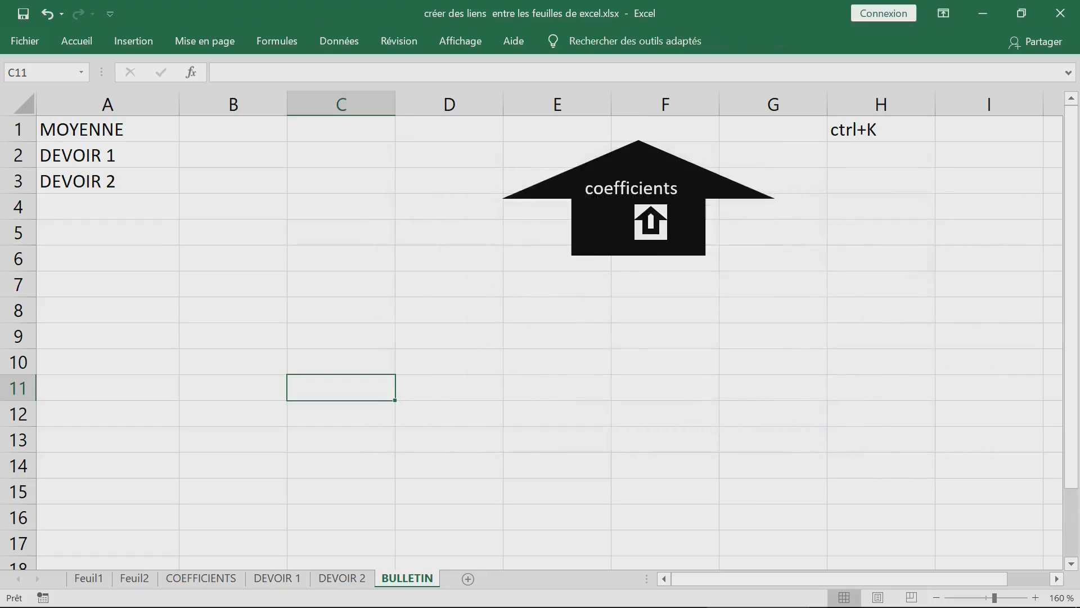
- Follow the coefficients arrow's edited link and examine its target cell and the coefficient table in C4:D7
left_click(648, 221)
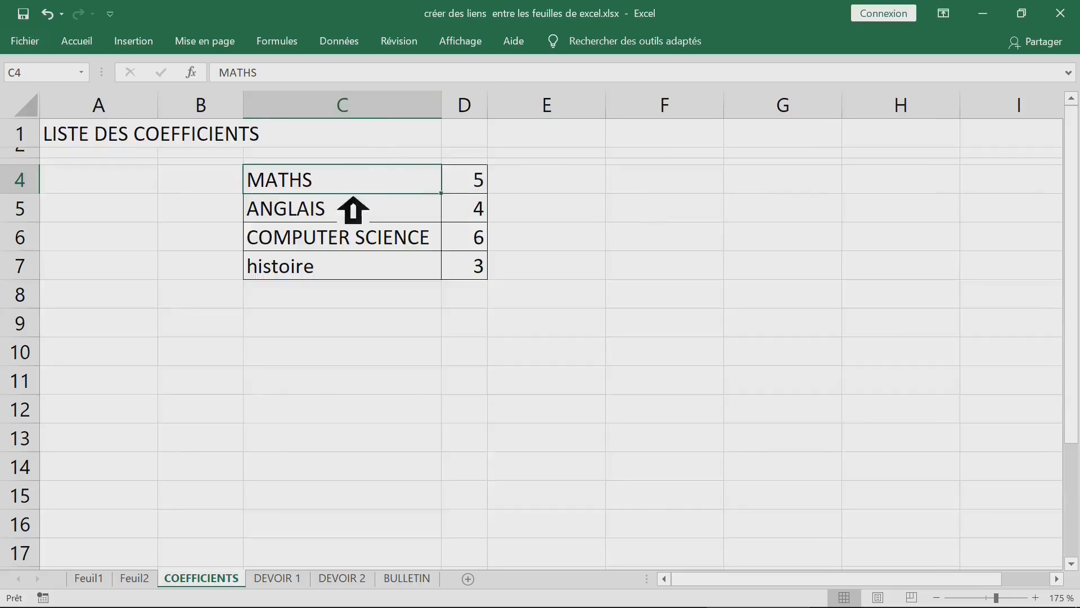
left_click_drag(367, 181, 358, 258)
left_click(362, 183)
left_click(381, 294)
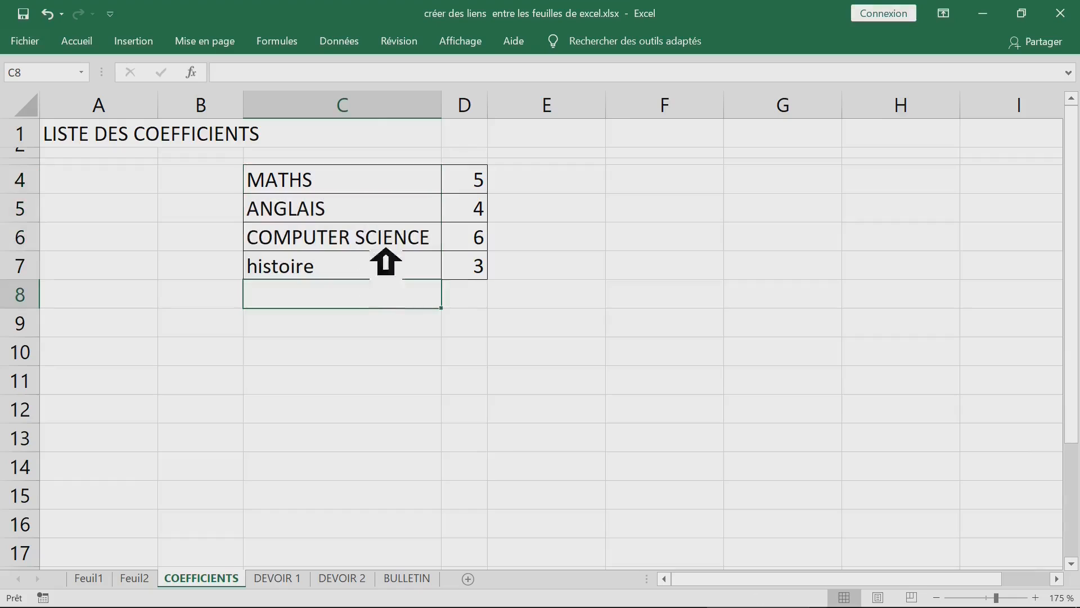
left_click_drag(296, 175, 476, 277)
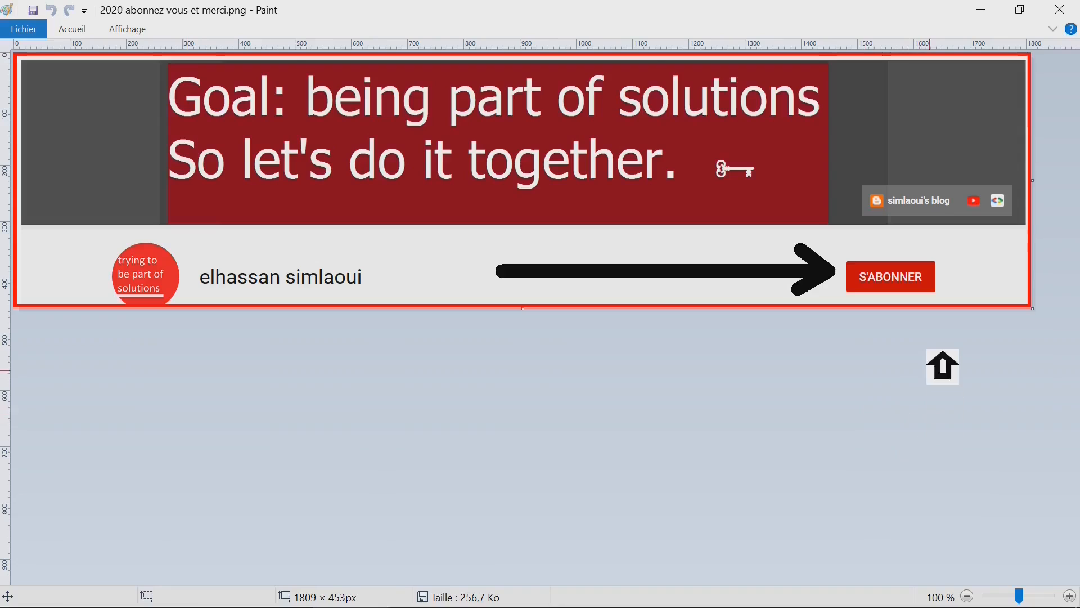
mouse_move(951, 254)
left_mouse_down()
mouse_move(891, 235)
mouse_move(900, 341)
mouse_move(859, 305)
mouse_move(802, 297)
left_mouse_up()
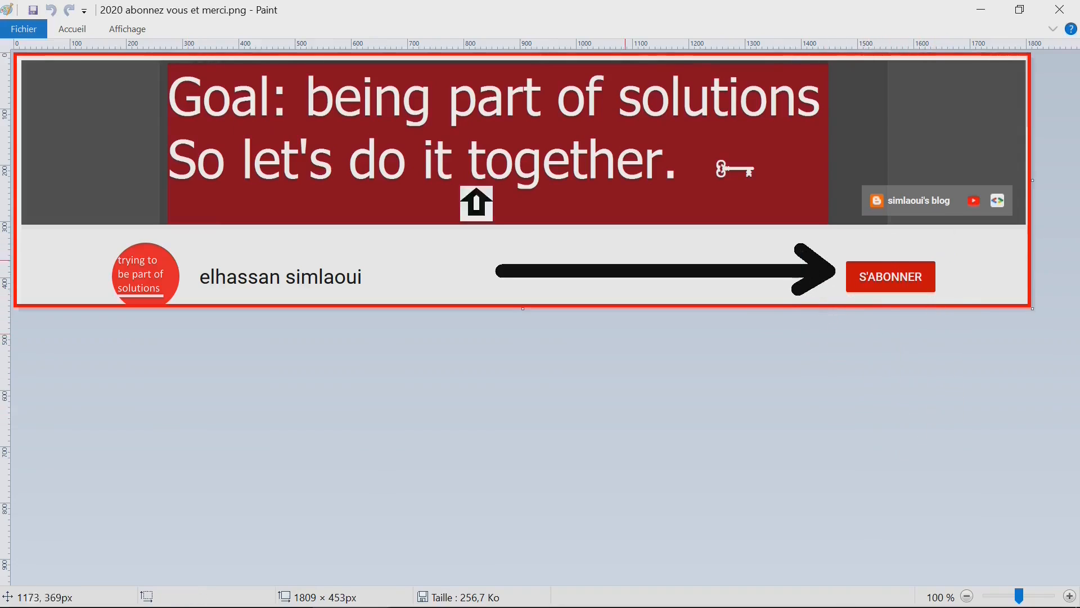